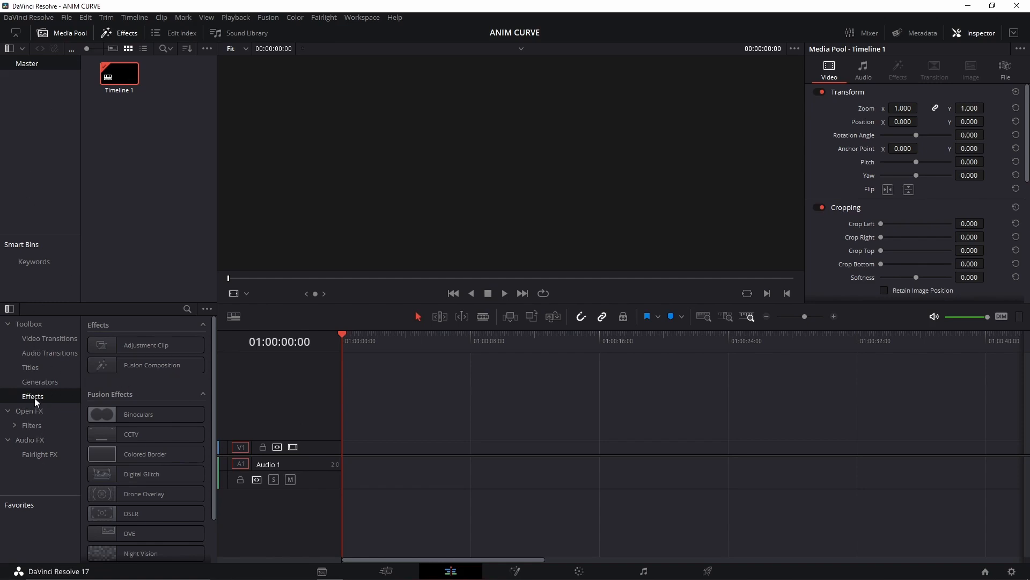
# Place a Fusion Composition at the start of video track V1 and open it on the Fusion page
pyautogui.click(128, 366)
pyautogui.moveTo(127, 365); pyautogui.dragTo(347, 449)
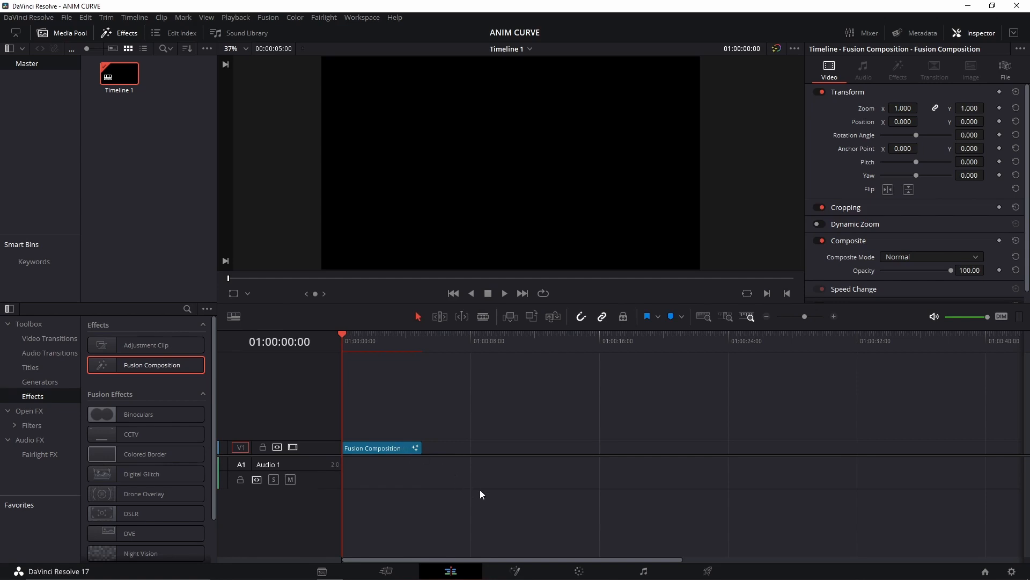
pyautogui.click(517, 571)
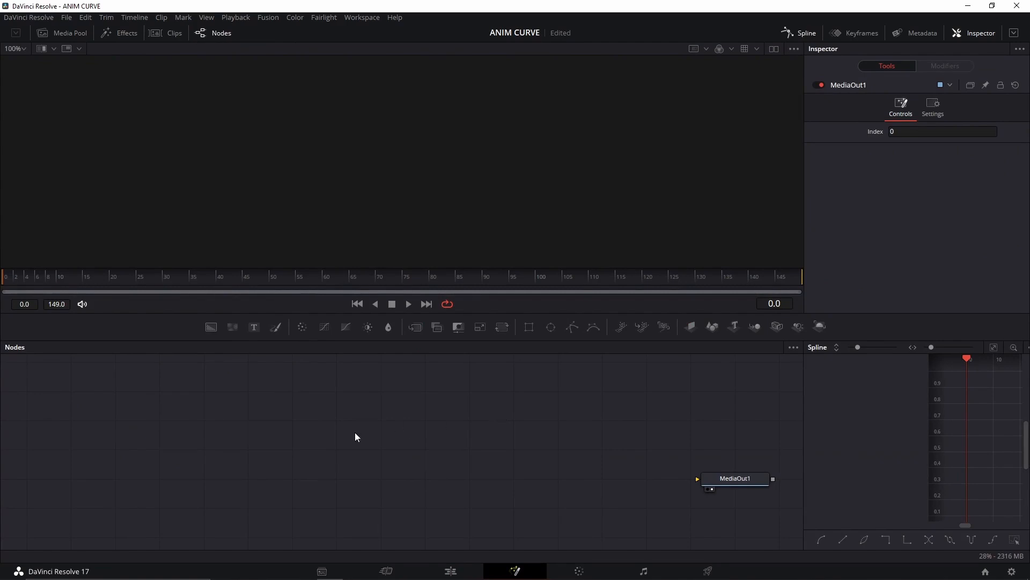
# Add a Background node connected to MediaOut1 and set its colour to light cyan (red 0.666666, green 1.0, blue 1.0)
pyautogui.moveTo(210, 327); pyautogui.dragTo(719, 479)
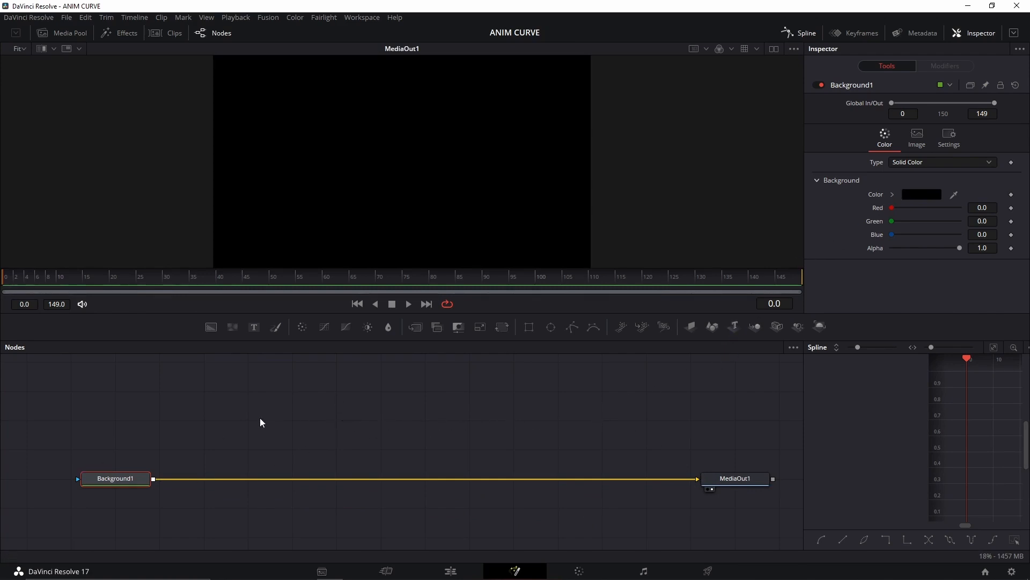
pyautogui.click(934, 196)
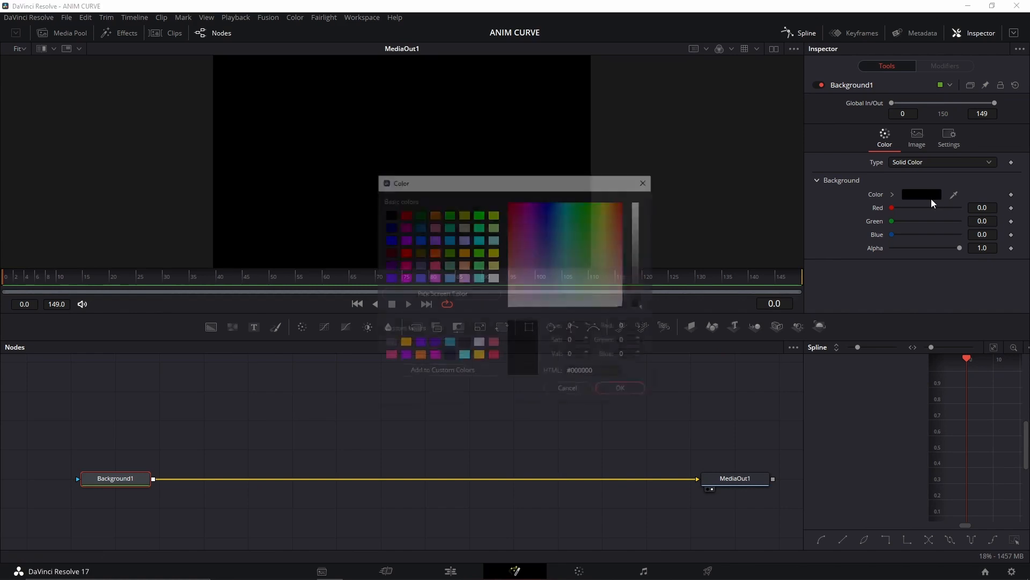
pyautogui.click(493, 242)
pyautogui.click(620, 391)
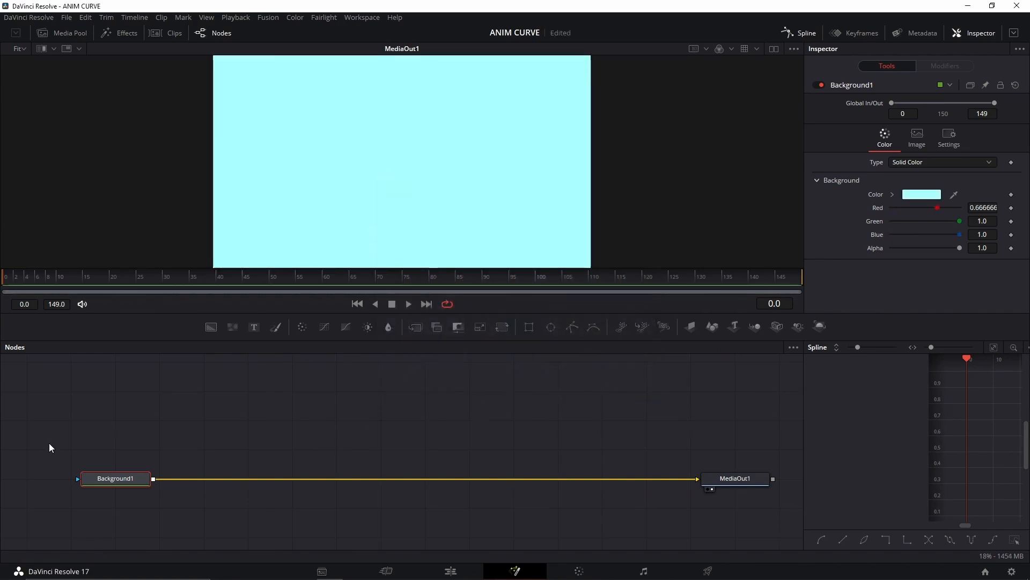
# Enclose Background1 and MediaOut1 in an Underlay and colour it orange, leaving free space above it in the node graph
pyautogui.moveTo(50, 443); pyautogui.dragTo(790, 511)
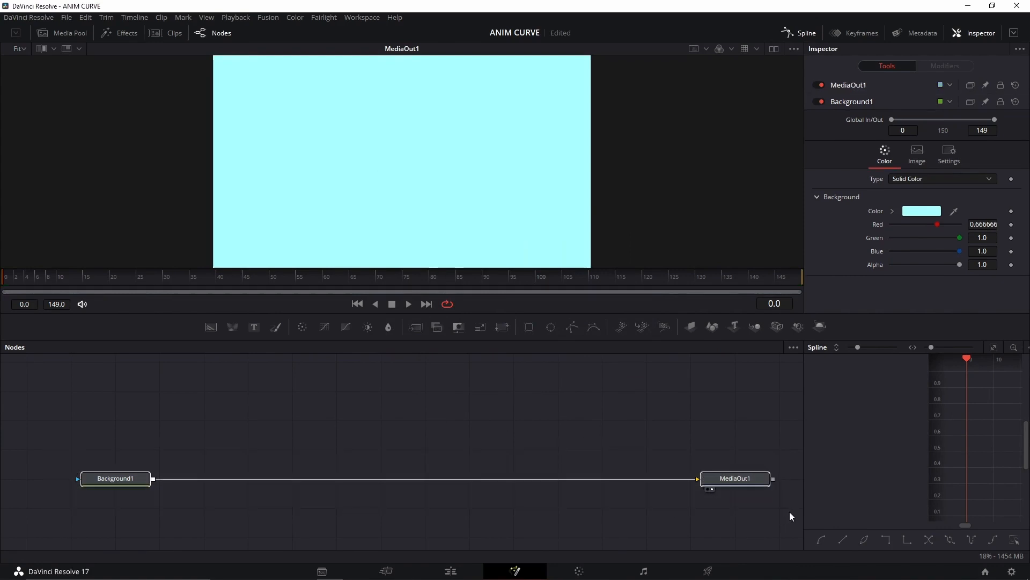
pyautogui.hotkey('shift', 'space')
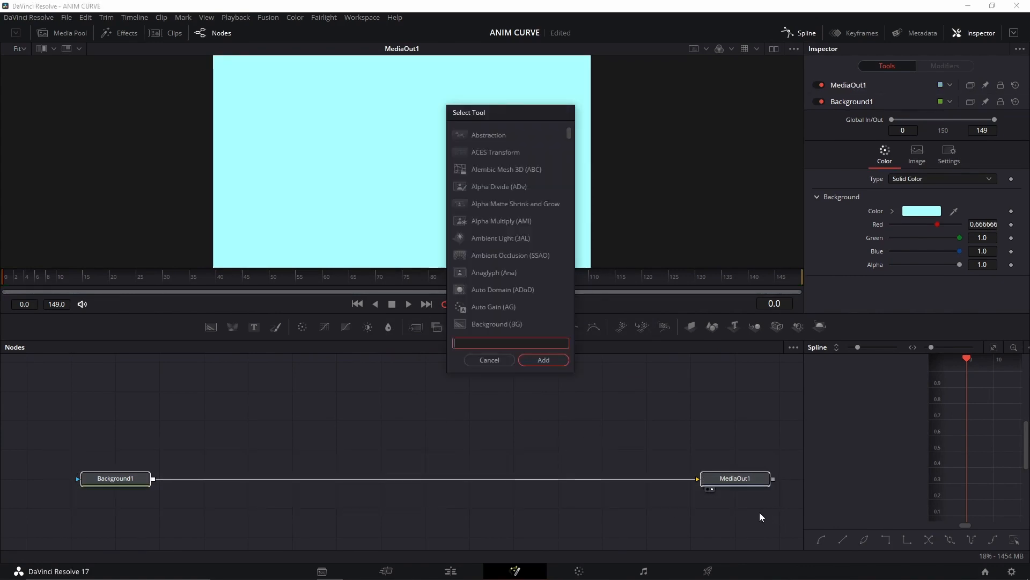
pyautogui.write('und')
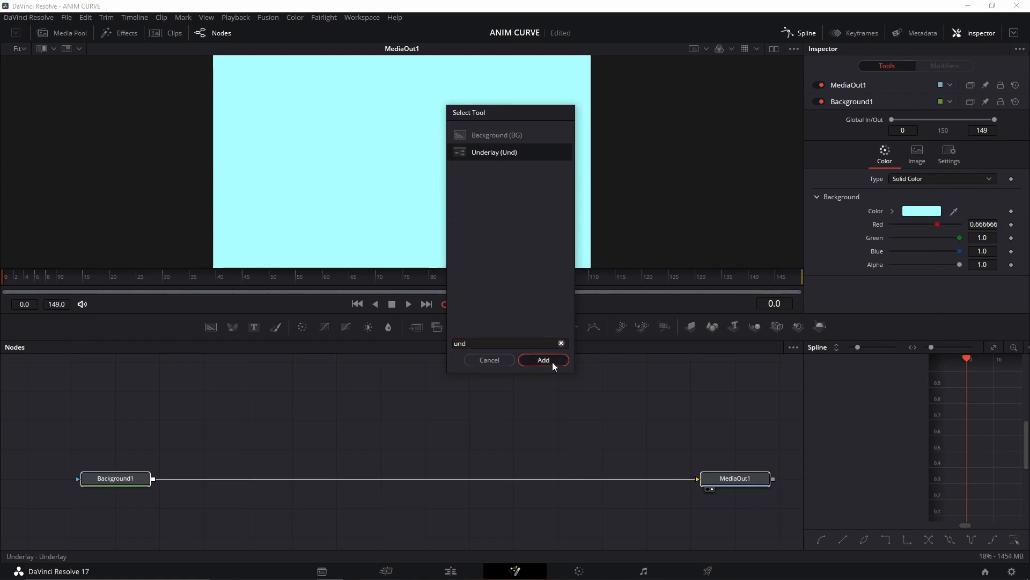
pyautogui.click(552, 361)
pyautogui.rightClick(401, 463)
pyautogui.moveTo(457, 460)
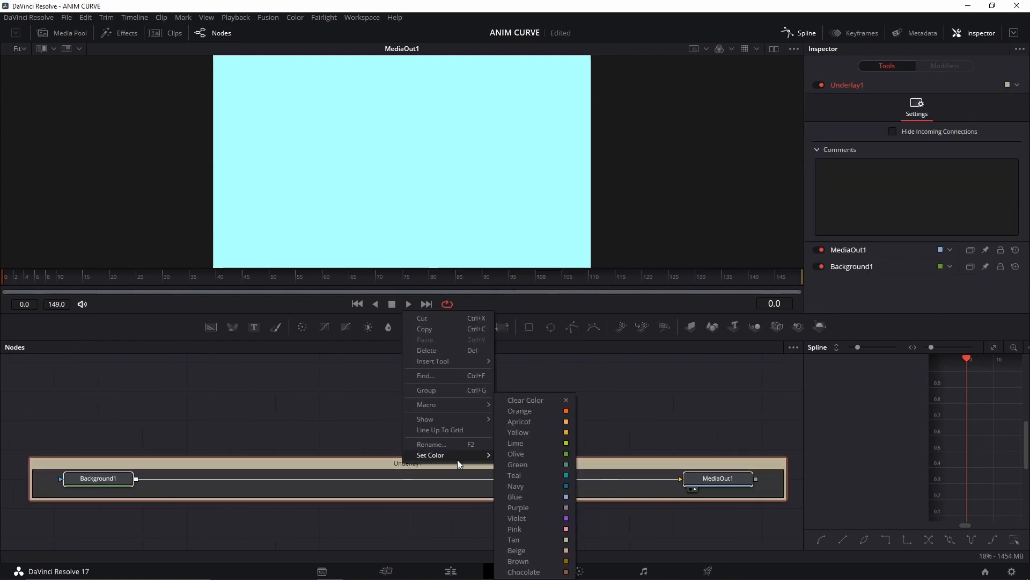
pyautogui.click(536, 411)
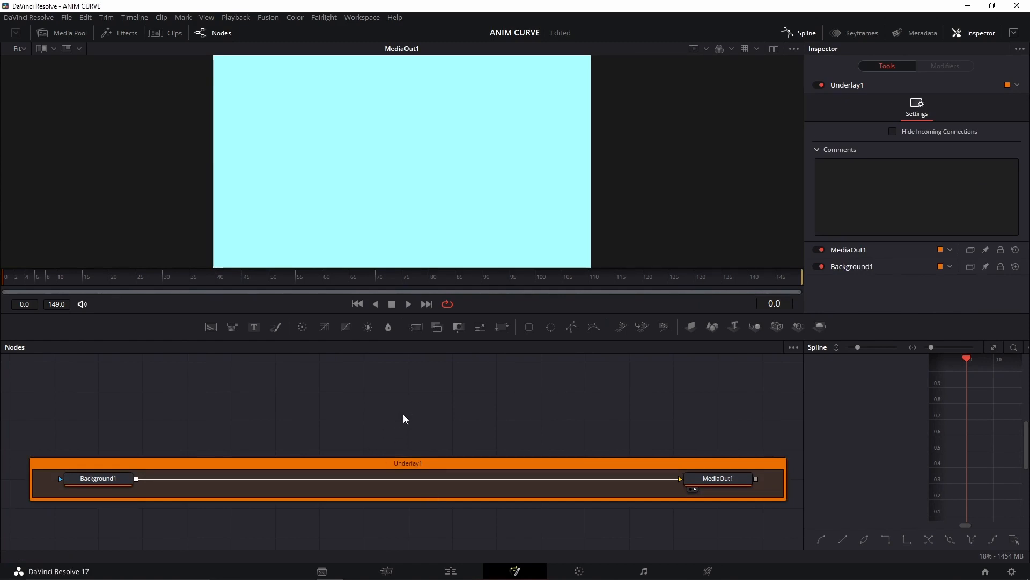
pyautogui.moveTo(414, 418); pyautogui.dragTo(406, 446)
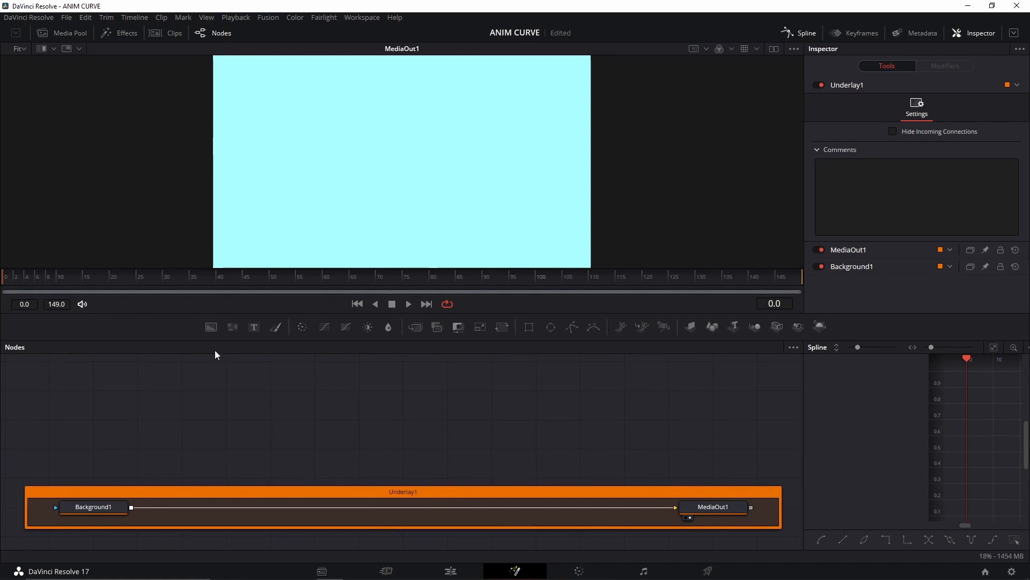
# Add a separate Background node above the orange underlay, feed it into a new Merge, and show that Merge in the viewer
pyautogui.moveTo(213, 326); pyautogui.dragTo(127, 397)
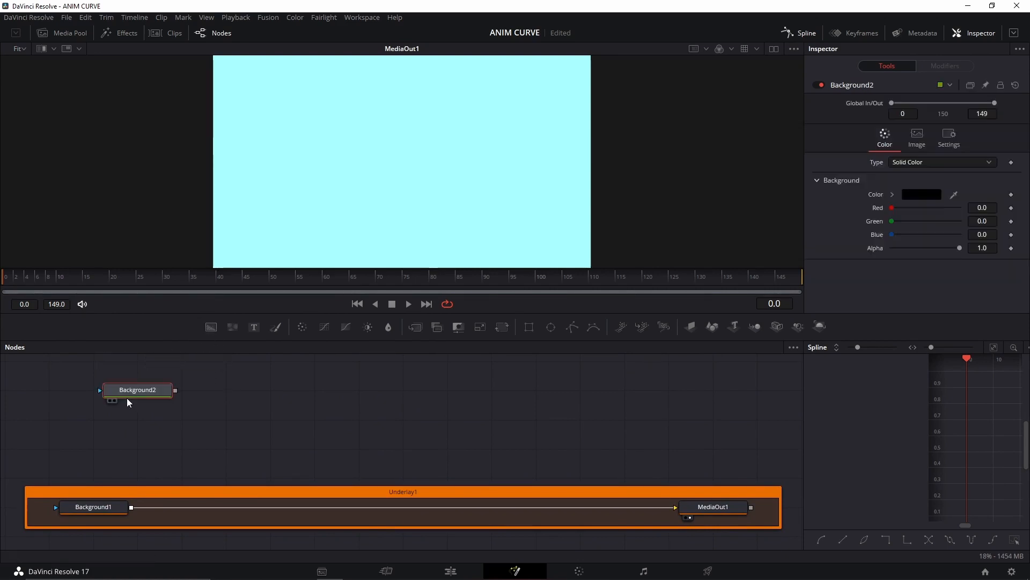
pyautogui.click(414, 329)
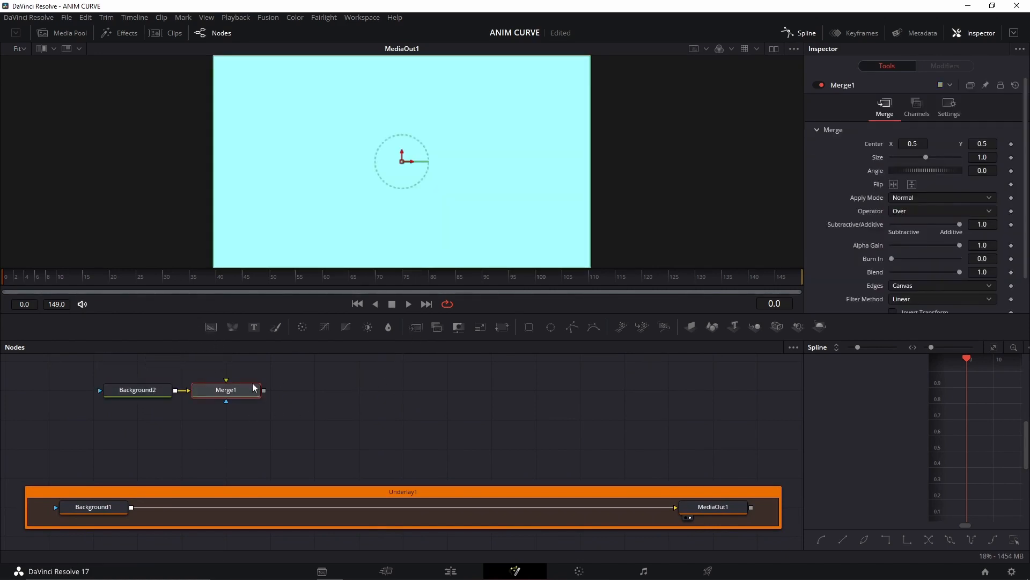
pyautogui.moveTo(254, 391); pyautogui.dragTo(390, 177)
# Make Background2 fully transparent with an alpha of 0.0 and move it together with Merge1 closer to the underlay
pyautogui.click(149, 390)
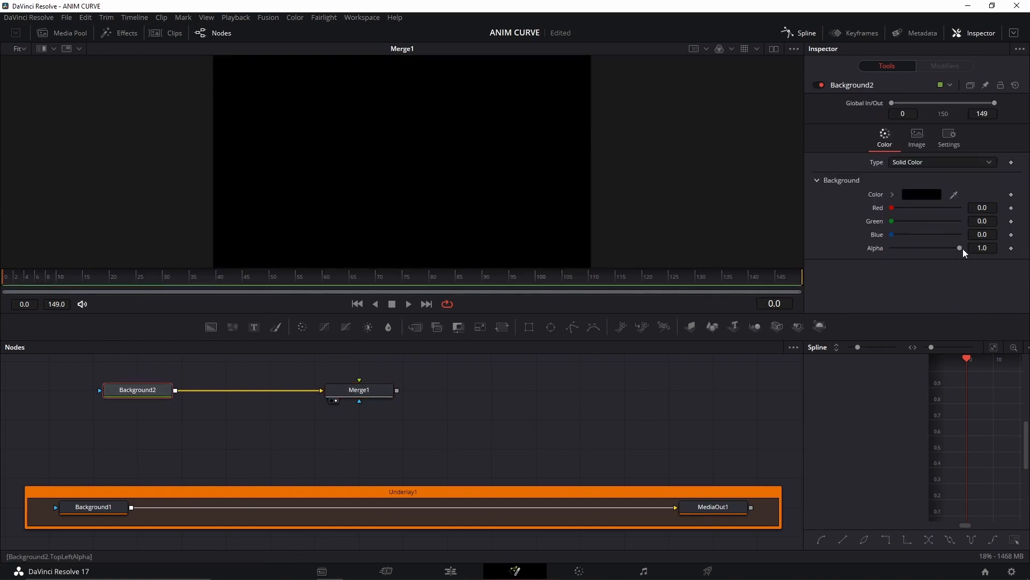
pyautogui.moveTo(944, 251); pyautogui.dragTo(812, 248)
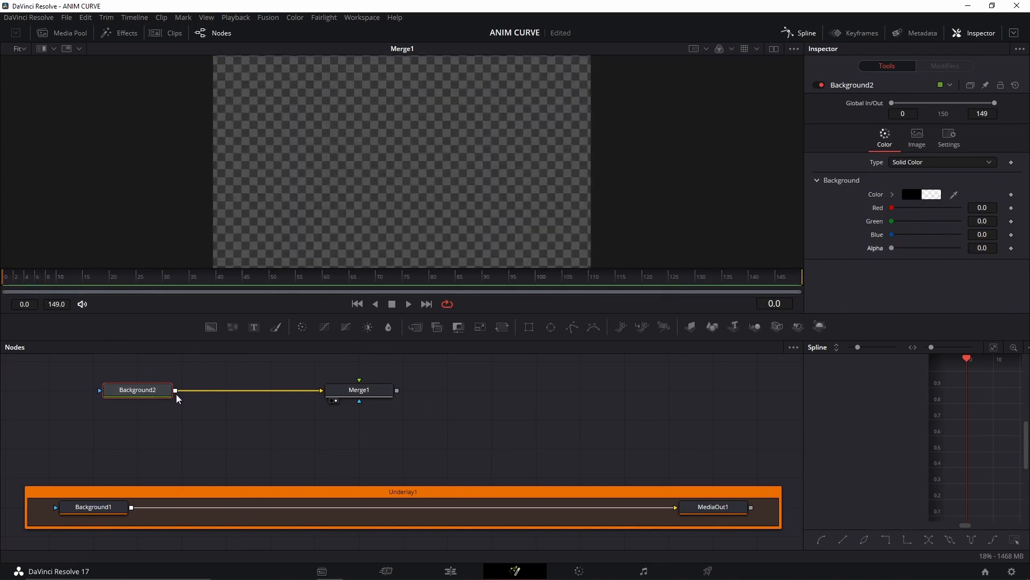
pyautogui.moveTo(104, 364); pyautogui.dragTo(377, 423)
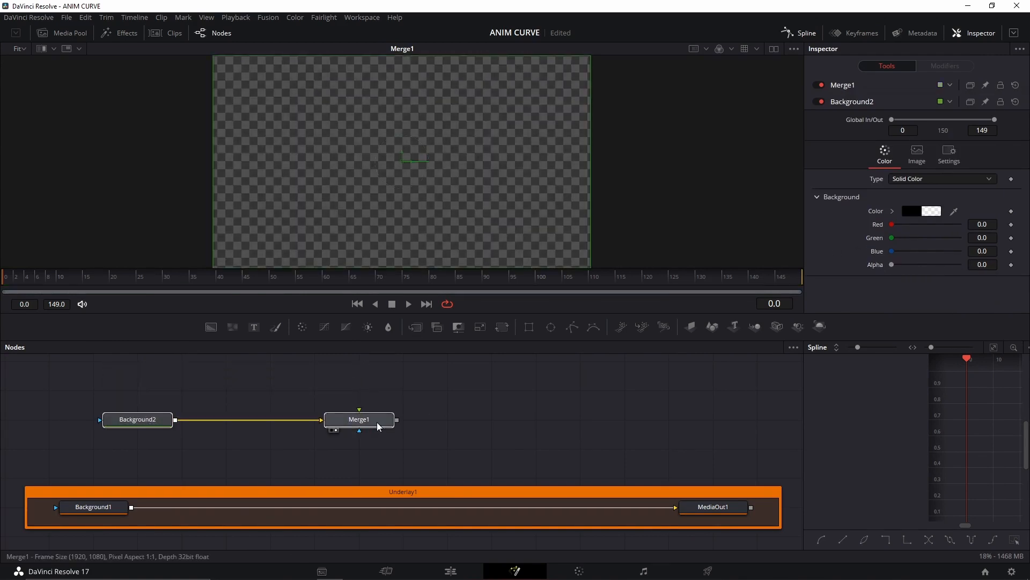
pyautogui.click(450, 403)
# Add a third Background node, merge it over Background2, and mask it with an Ellipse
pyautogui.moveTo(210, 327); pyautogui.dragTo(269, 404)
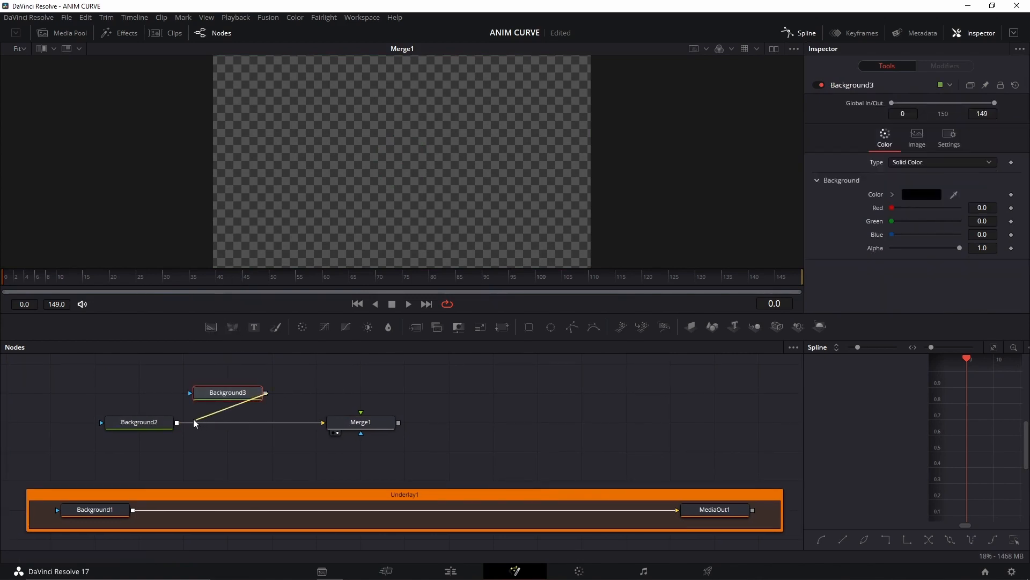
pyautogui.moveTo(194, 419); pyautogui.dragTo(177, 425)
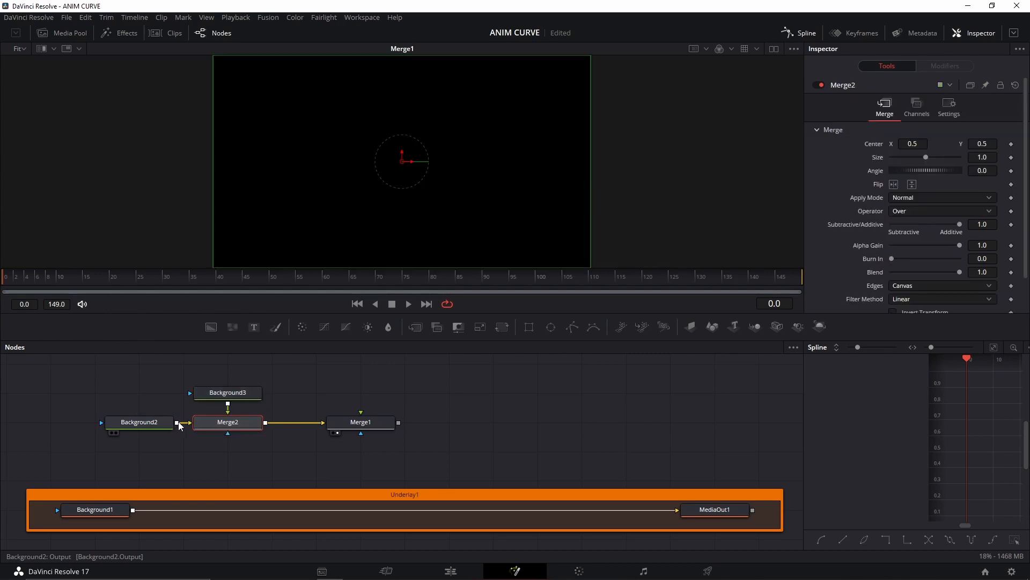
pyautogui.click(242, 397)
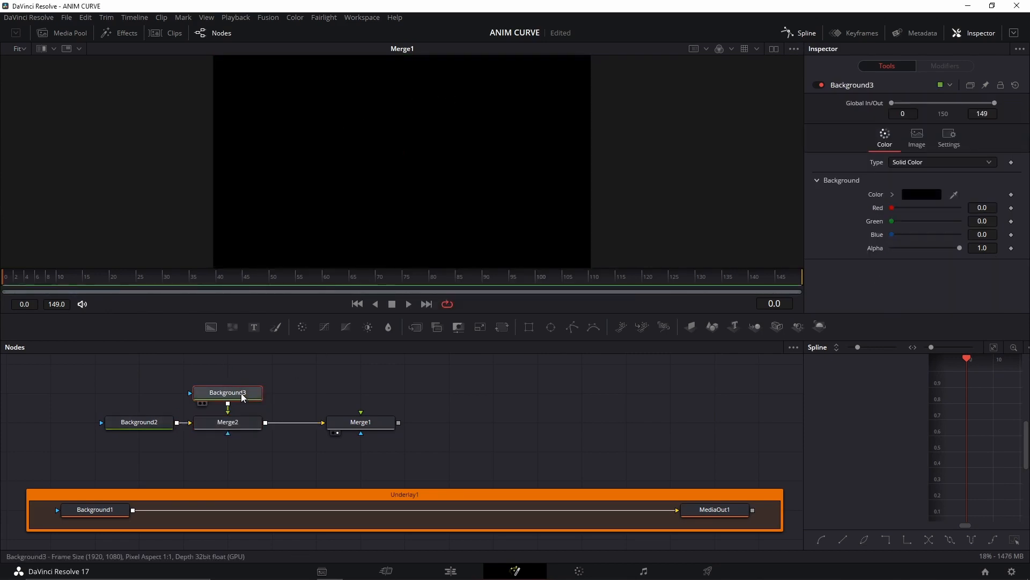
pyautogui.click(550, 328)
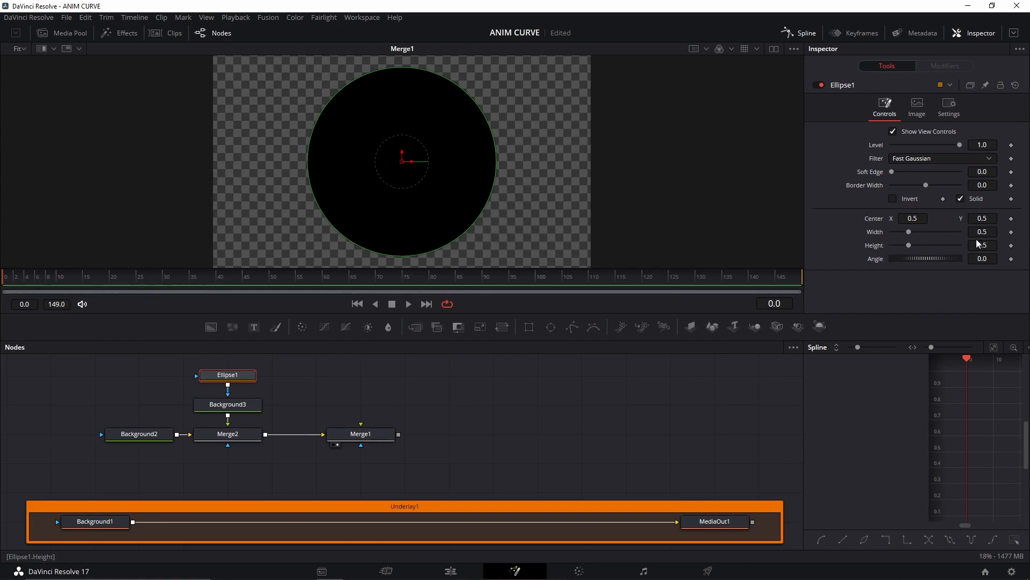
# Link the ellipse's width to its height with an expression and set the height to 0.1
pyautogui.rightClick(882, 232)
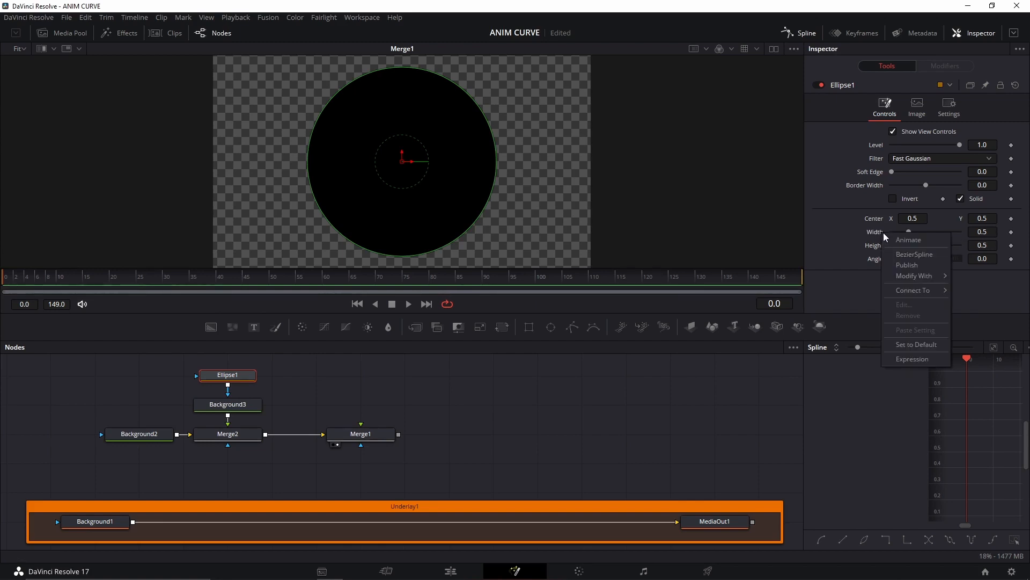
pyautogui.click(924, 351)
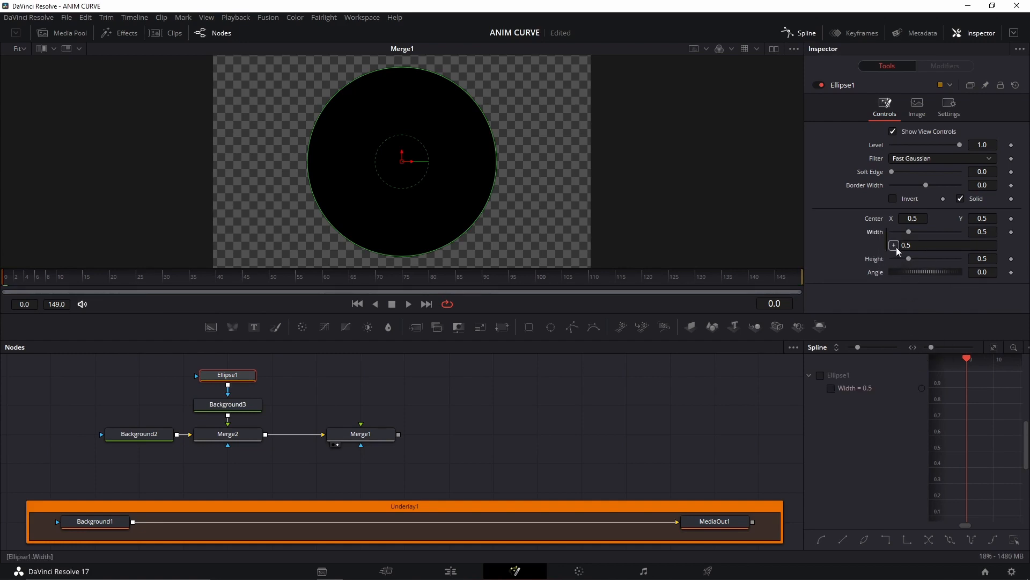
pyautogui.moveTo(895, 246); pyautogui.dragTo(875, 258)
pyautogui.moveTo(910, 260); pyautogui.dragTo(898, 258)
pyautogui.write('0.1')
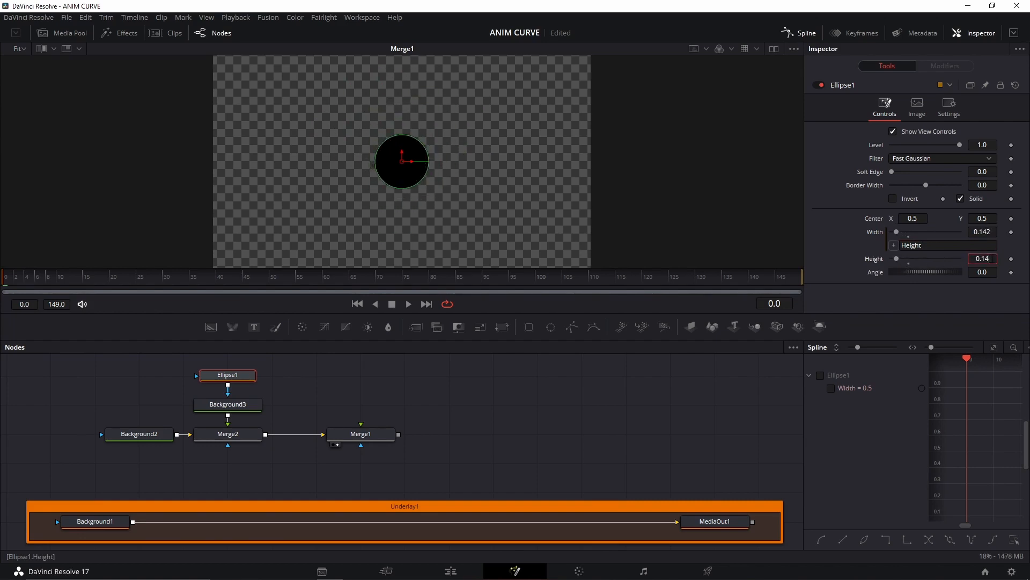
pyautogui.press('Tab')
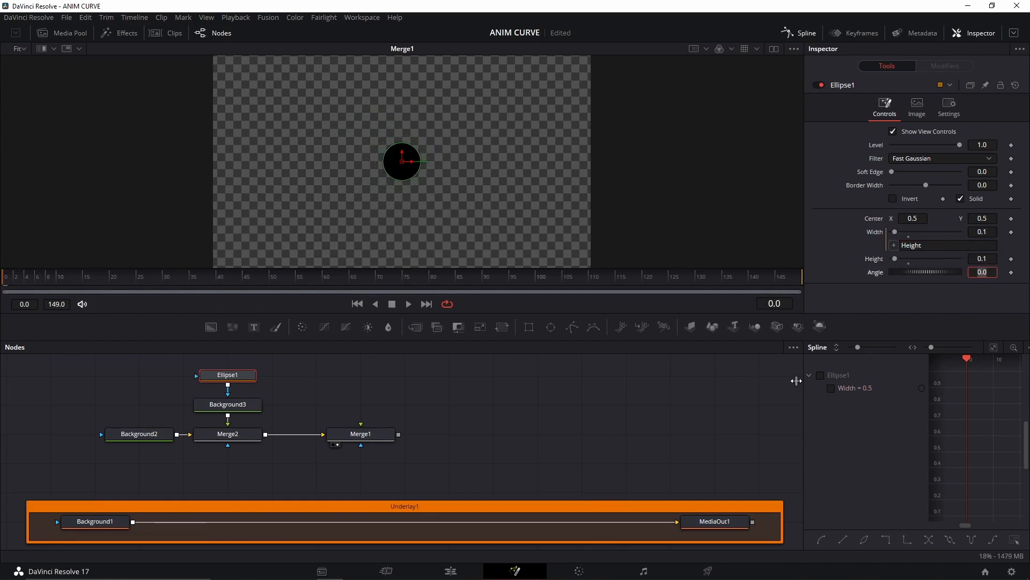
# Set the colour of Background3, which fills the circle, to pink #ff557f
pyautogui.click(239, 406)
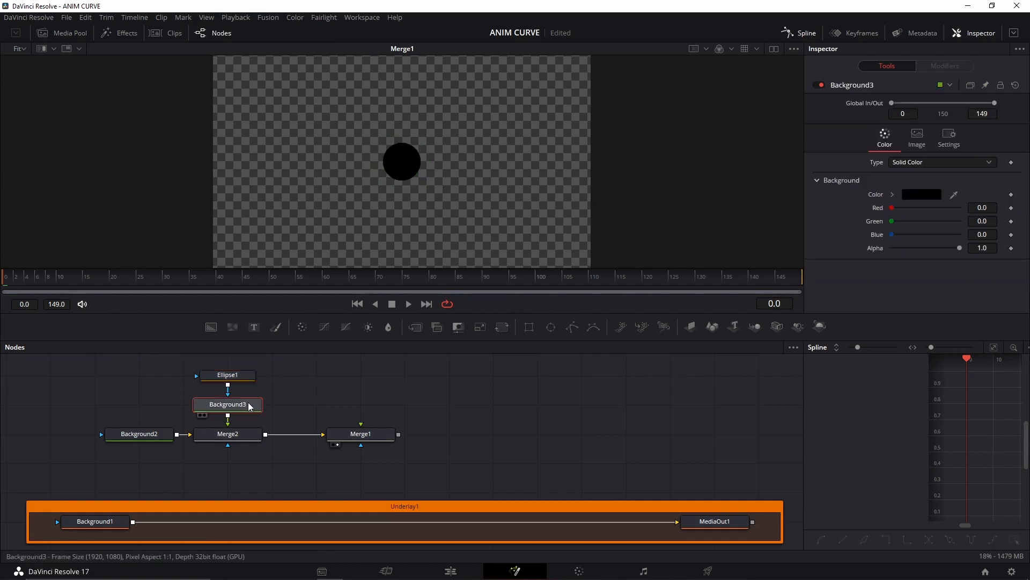
pyautogui.click(922, 200)
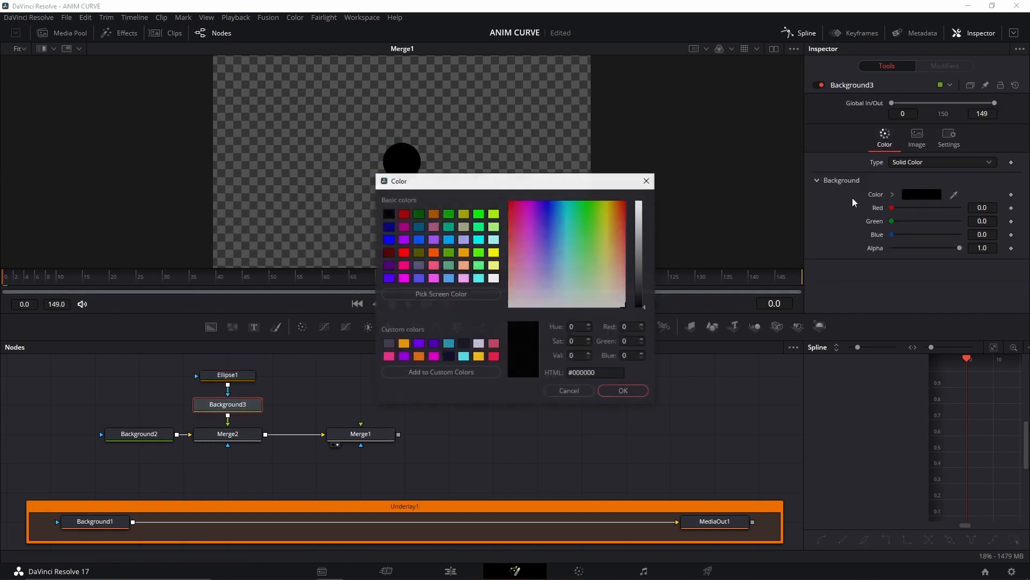
pyautogui.click(434, 266)
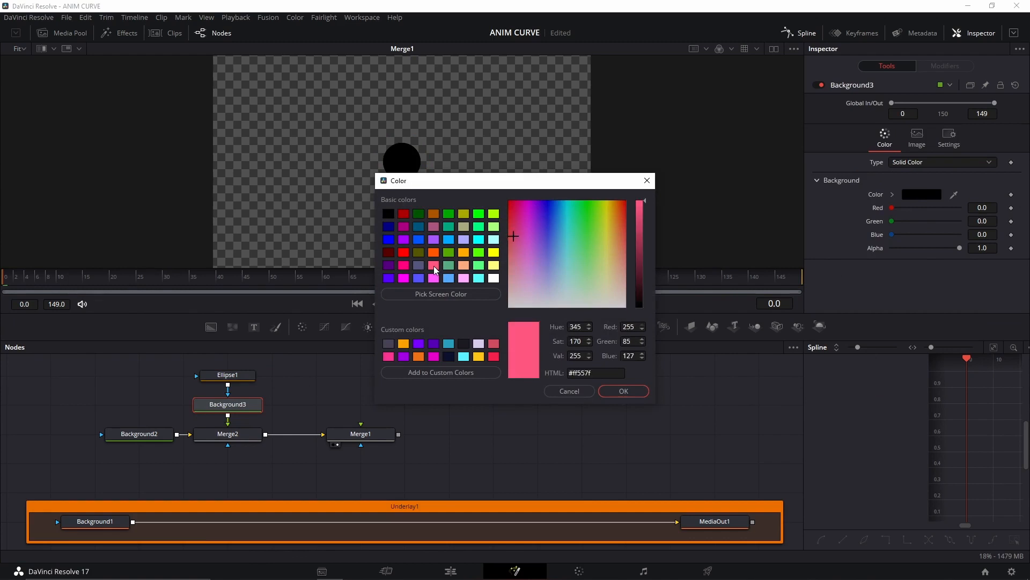
pyautogui.click(624, 391)
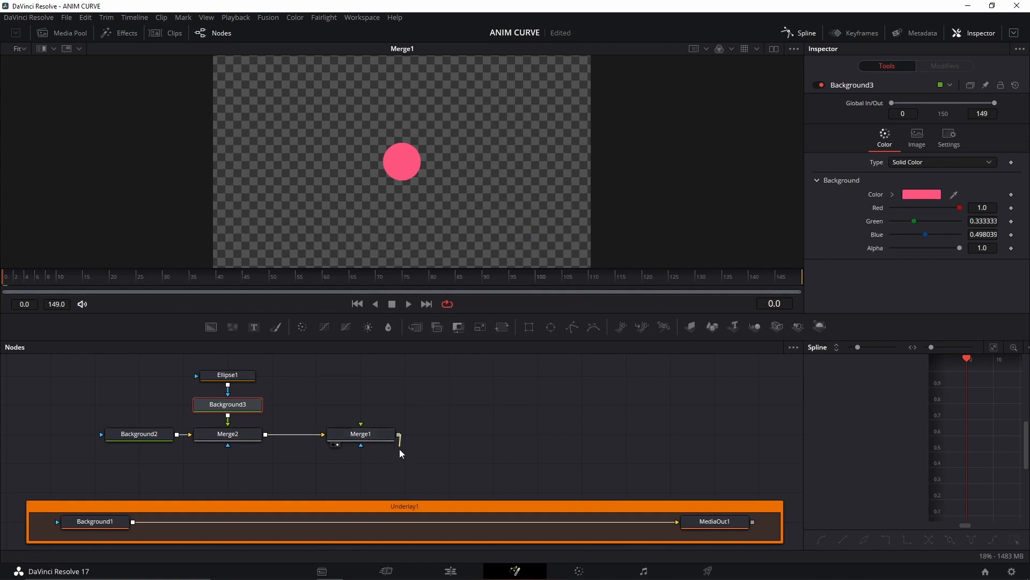
# Merge the output of Merge1 over Background1 and show MediaOut1 in the viewer
pyautogui.moveTo(399, 438); pyautogui.dragTo(132, 524)
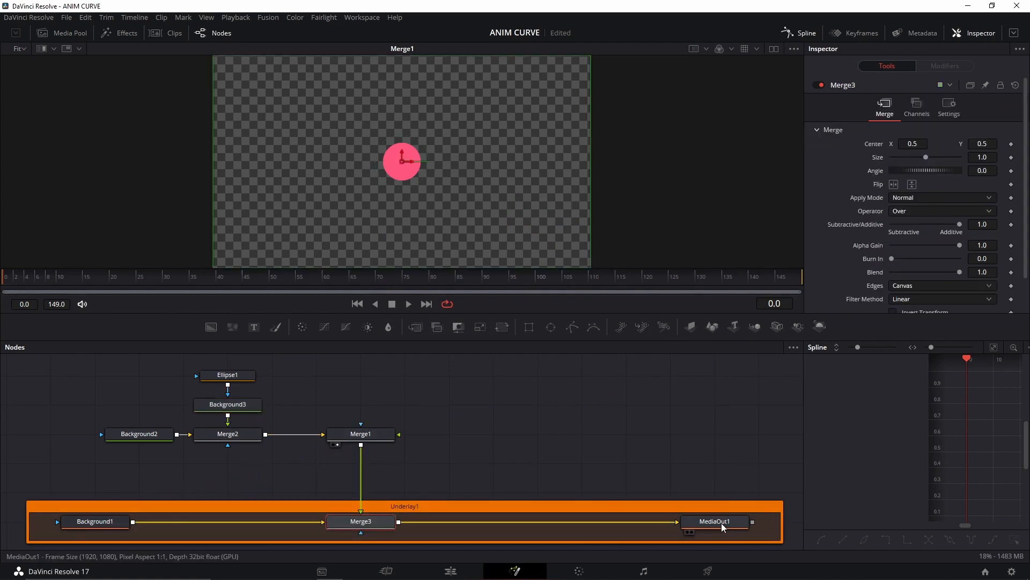
pyautogui.moveTo(721, 523); pyautogui.dragTo(539, 206)
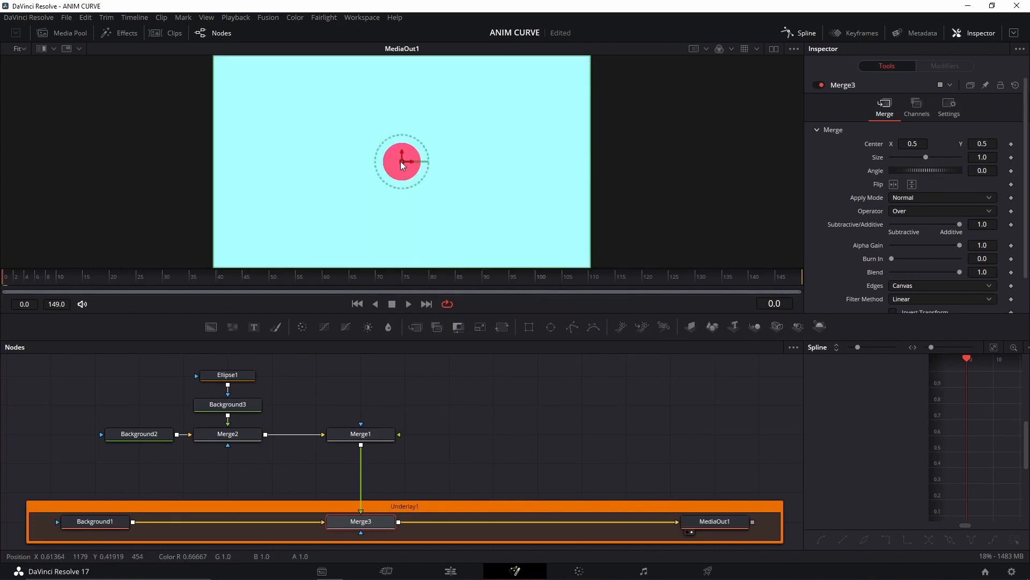
pyautogui.click(532, 426)
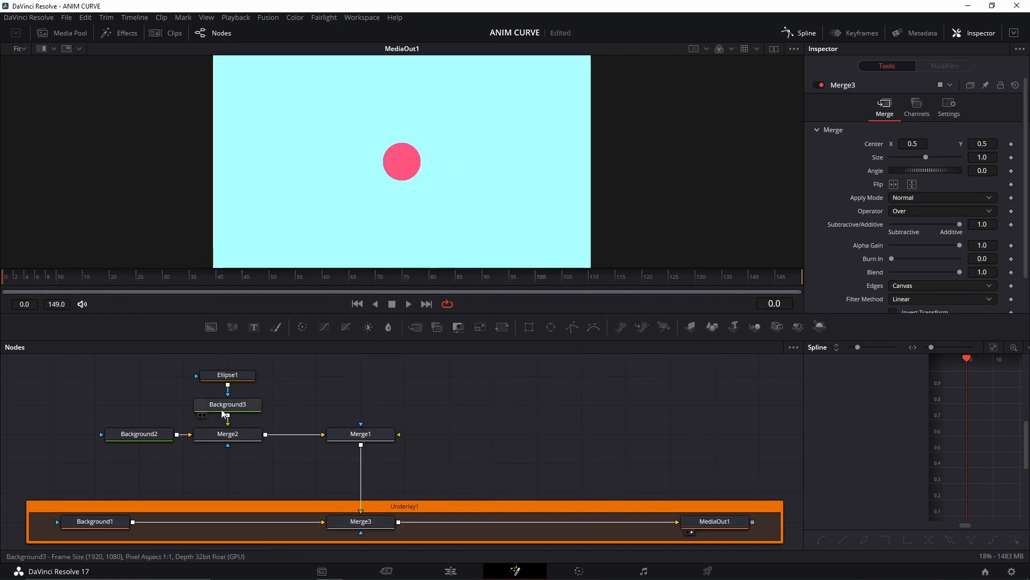
# Move the Ellipse1, Background3, Background2 and Merge2 nodes closer to Merge1 and save the project
pyautogui.moveTo(130, 367); pyautogui.dragTo(287, 434)
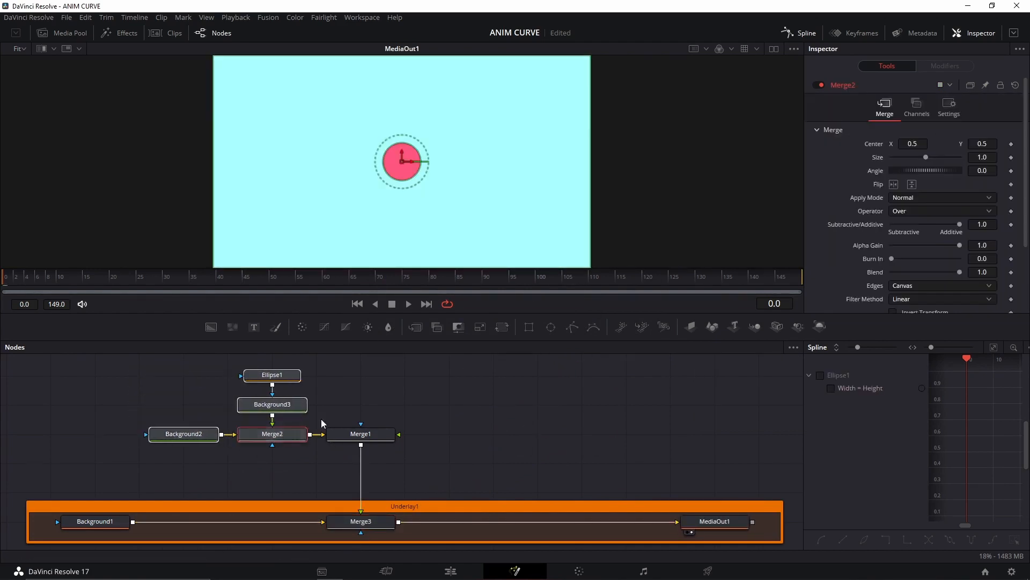
pyautogui.click(322, 423)
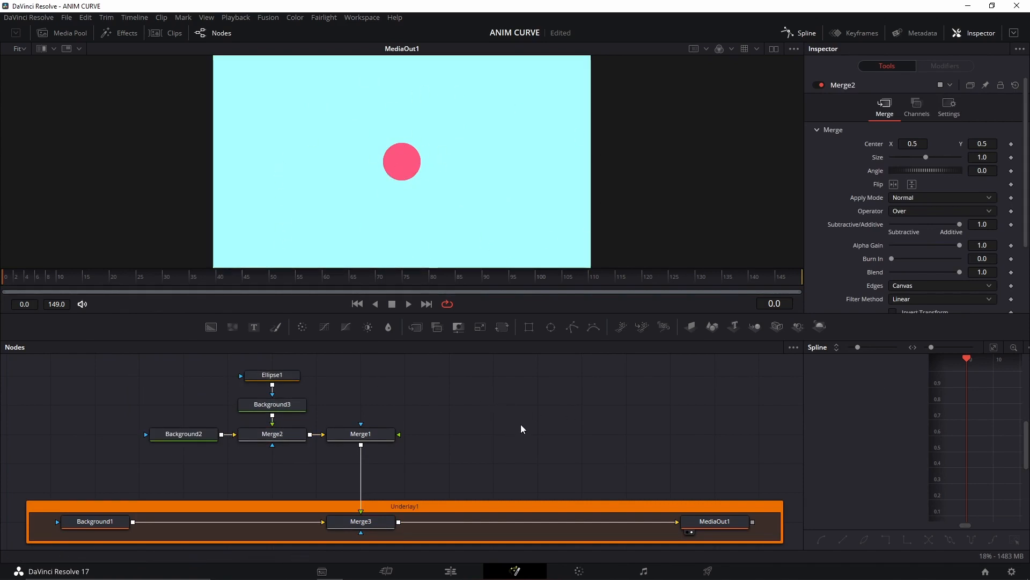
pyautogui.hotkey('ctrl', 's')
# Enclose the circle's nodes, from Background2 and Ellipse1 through Merge1, in a second Underlay
pyautogui.moveTo(126, 363); pyautogui.dragTo(423, 463)
pyautogui.hotkey('shift', 'space')
pyautogui.write('und')
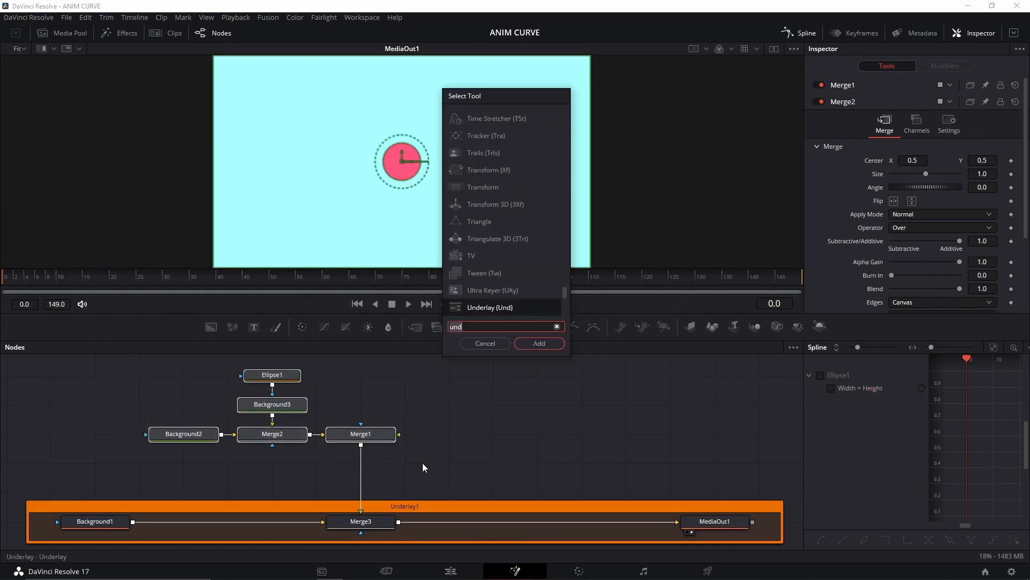
pyautogui.click(543, 340)
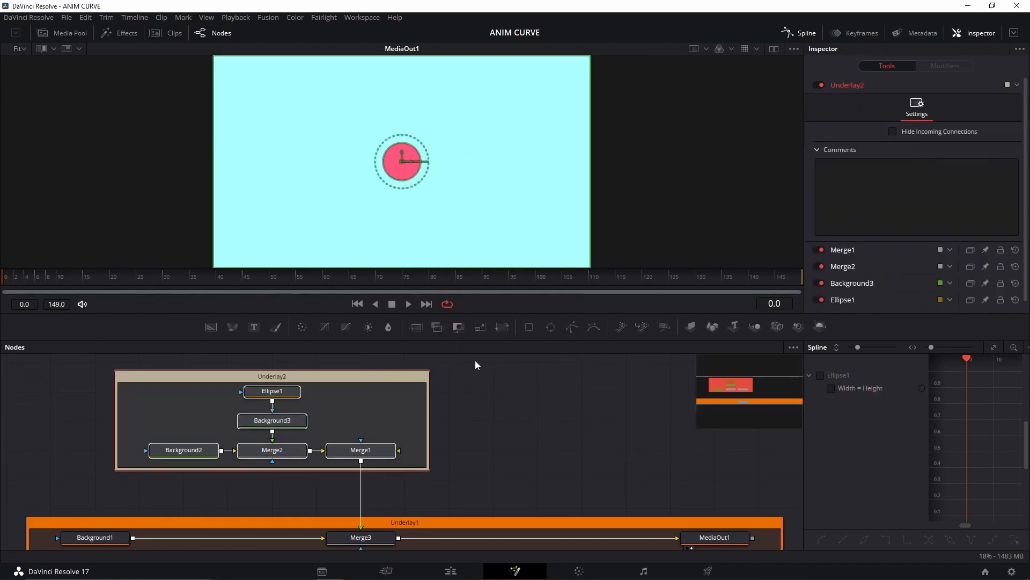
# Set the colour of Underlay2 and the selected circle nodes inside it to Violet
pyautogui.rightClick(307, 377)
pyautogui.moveTo(339, 521)
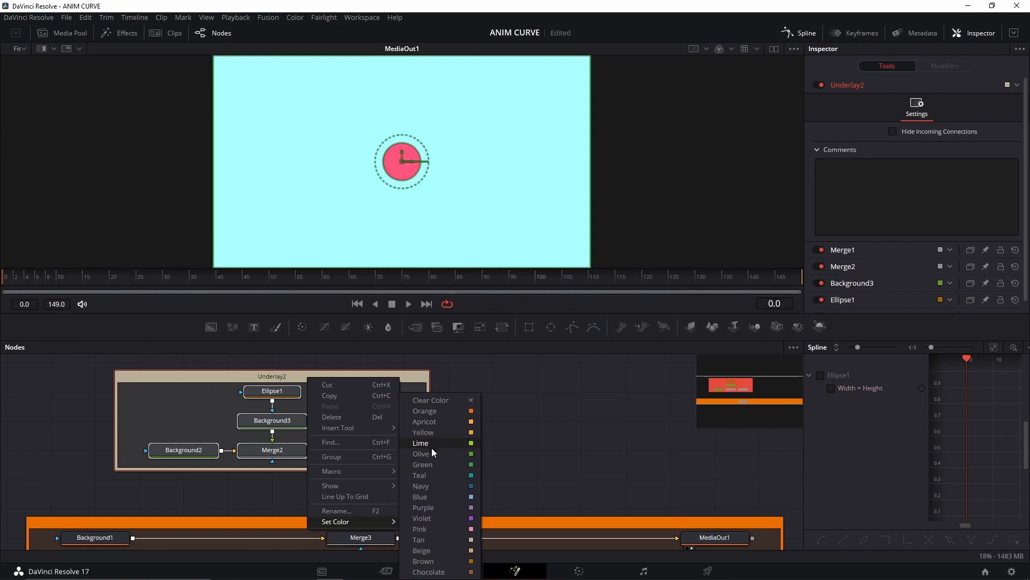
pyautogui.click(422, 516)
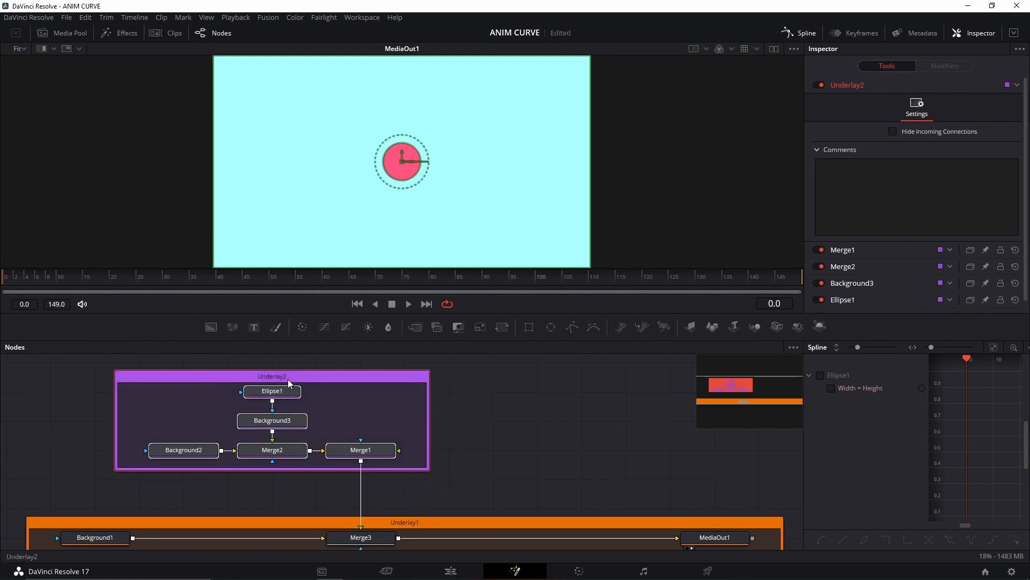
pyautogui.moveTo(292, 376); pyautogui.dragTo(294, 363)
pyautogui.moveTo(344, 409); pyautogui.dragTo(389, 408)
pyautogui.click(462, 454)
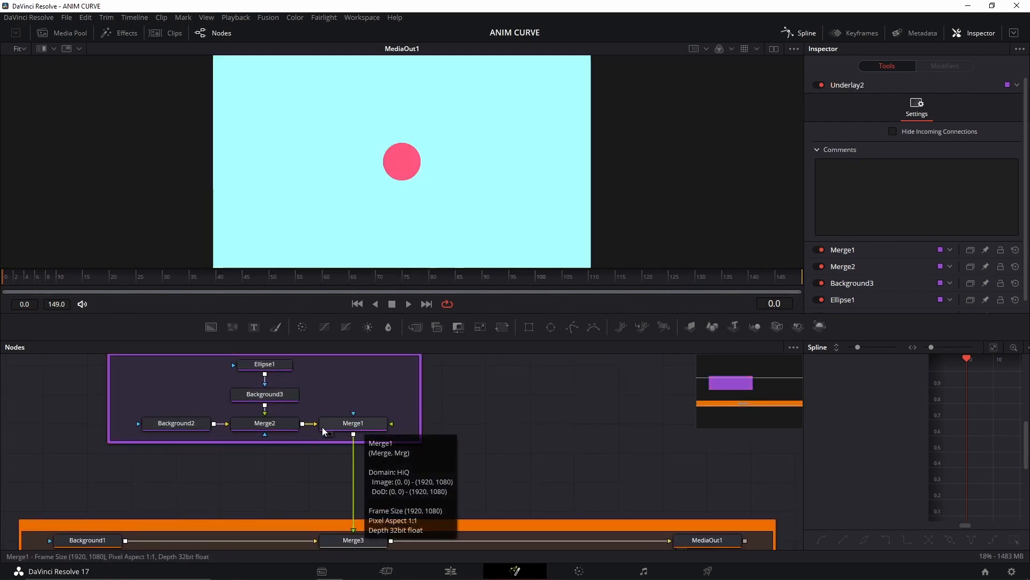
pyautogui.moveTo(426, 457); pyautogui.dragTo(436, 449)
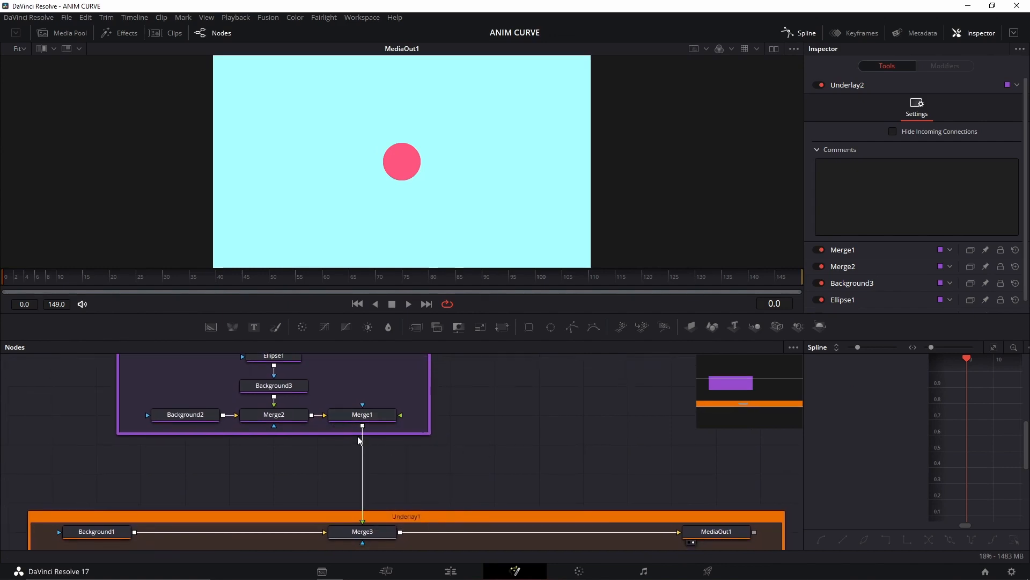
# Add a Transform node after Merge1 and modify its Size with Anim Curves
pyautogui.click(369, 417)
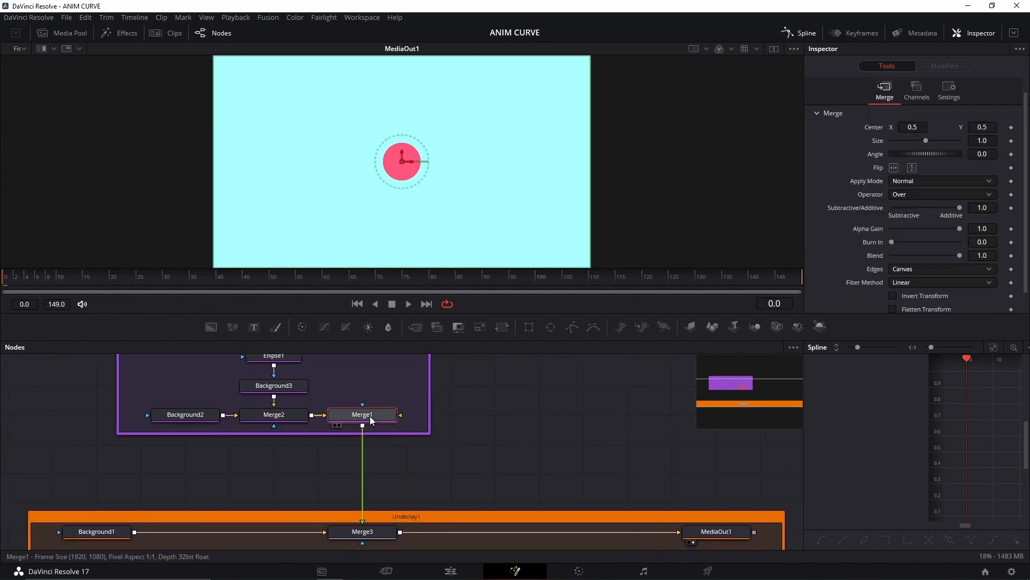
pyautogui.click(503, 329)
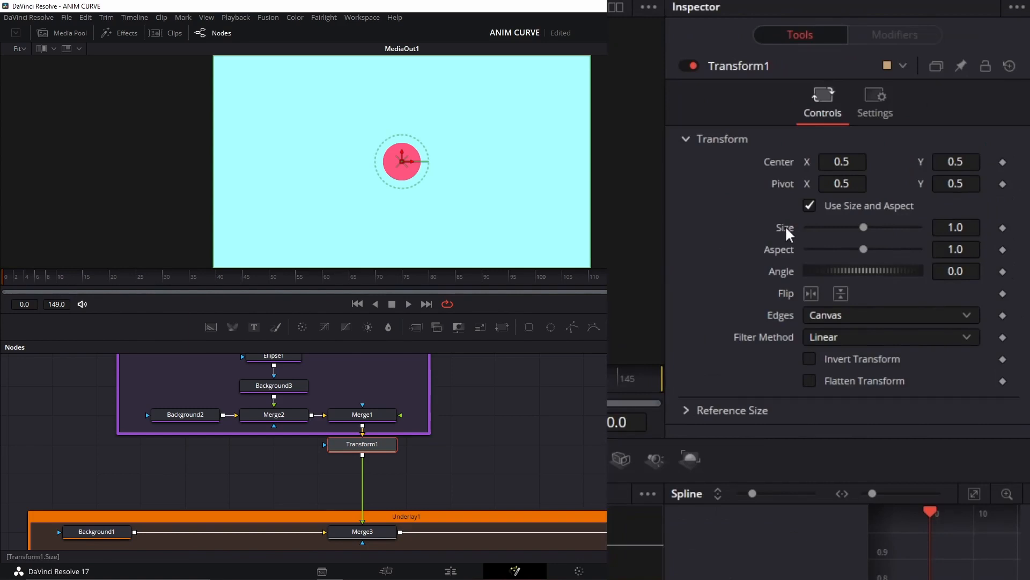
pyautogui.rightClick(785, 225)
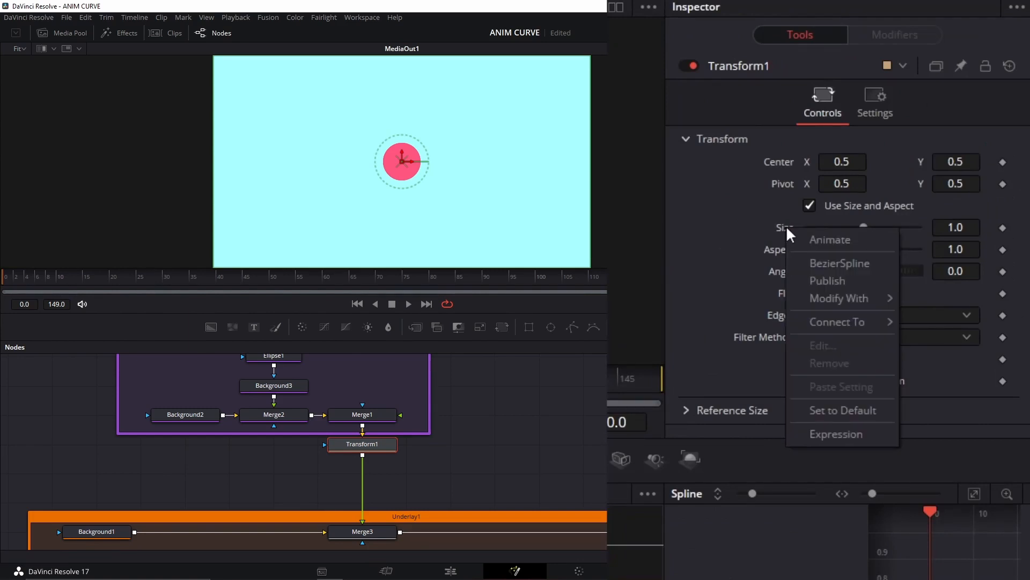
pyautogui.moveTo(857, 302)
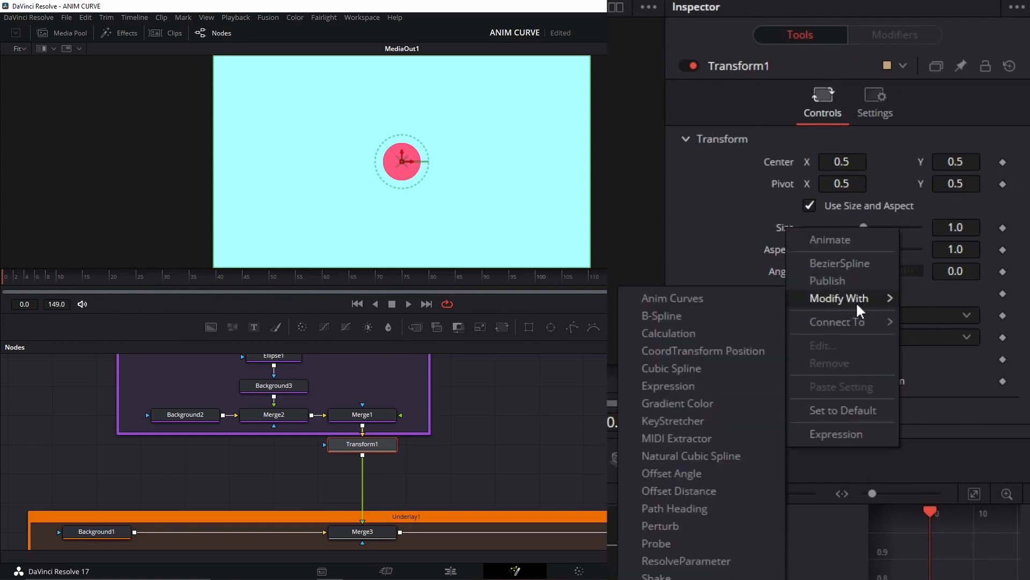
pyautogui.click(695, 302)
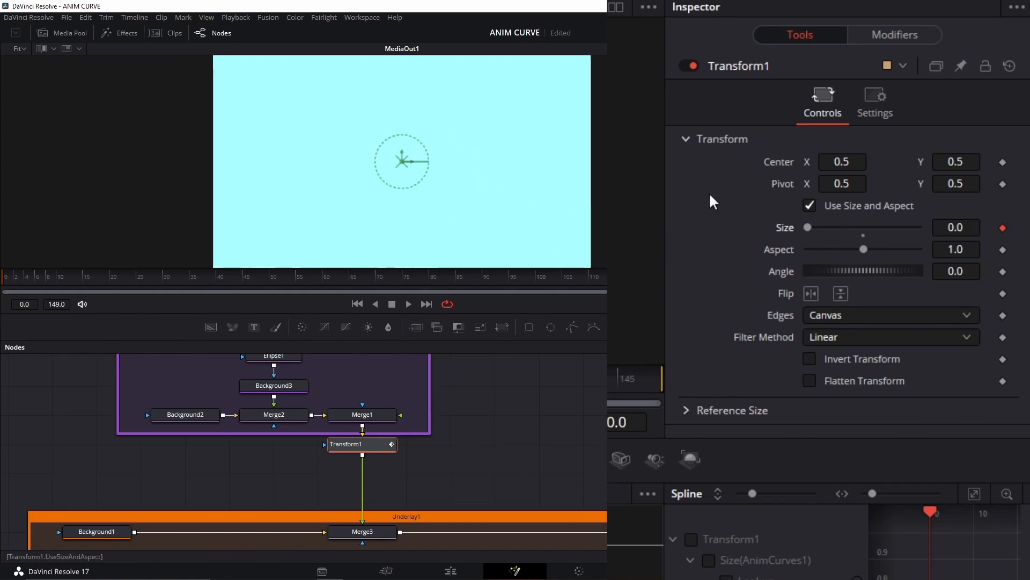
# Set the Source of the Anim Curves modifier on the Transform's Size to Custom
pyautogui.click(899, 31)
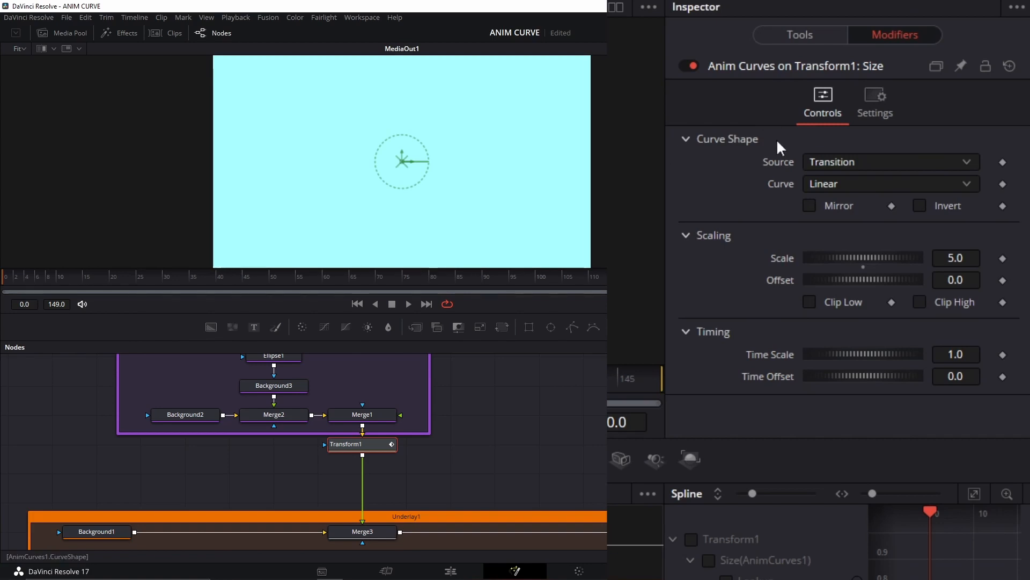
pyautogui.click(869, 162)
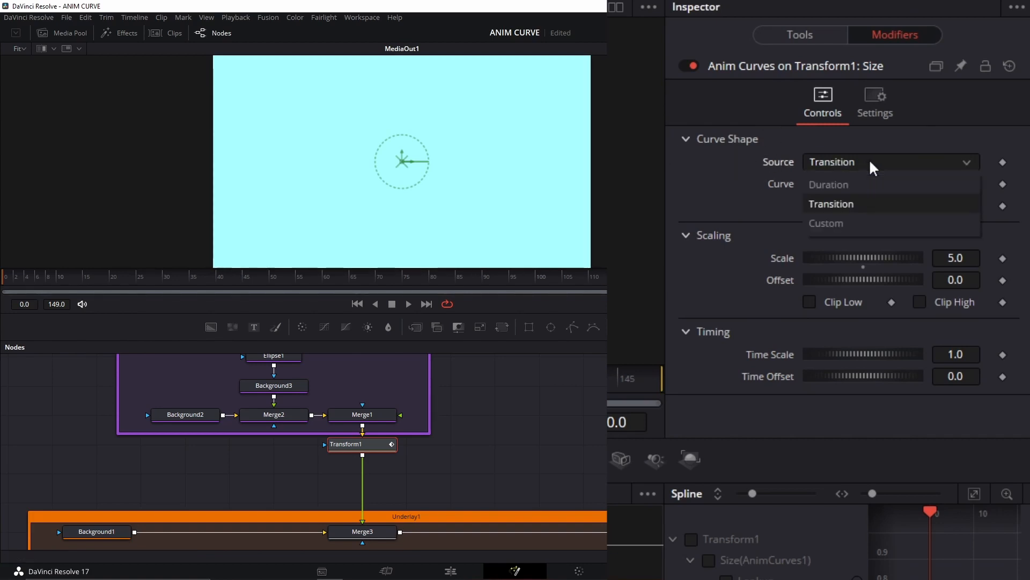
pyautogui.click(821, 221)
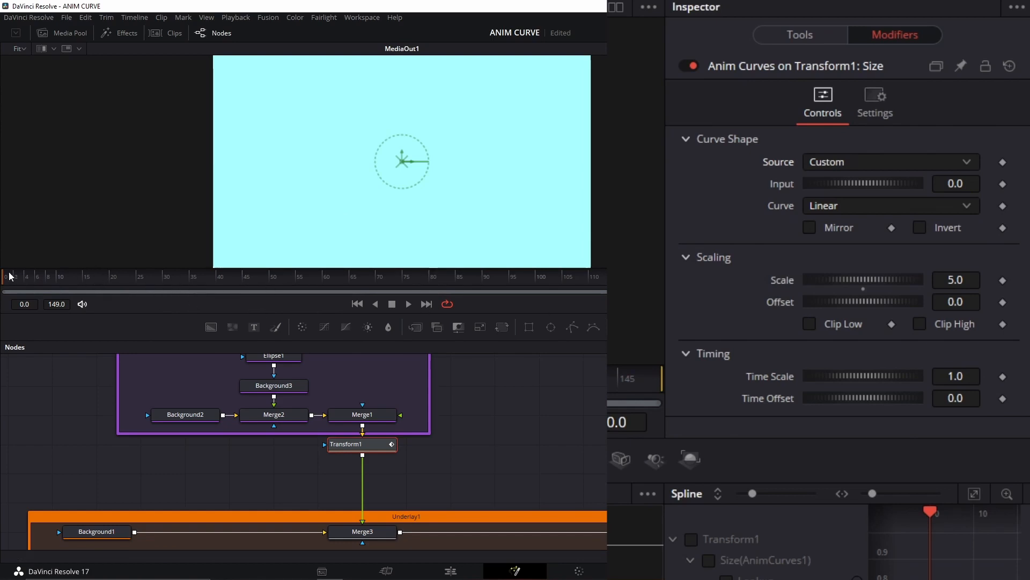
# Keyframe the Anim Curves Input at 0.0 on frame 0 and at 1.0 on frame 60
pyautogui.moveTo(20, 275)
pyautogui.mouseDown()
pyautogui.moveTo(85, 275)
pyautogui.moveTo(3, 280)
pyautogui.mouseUp()
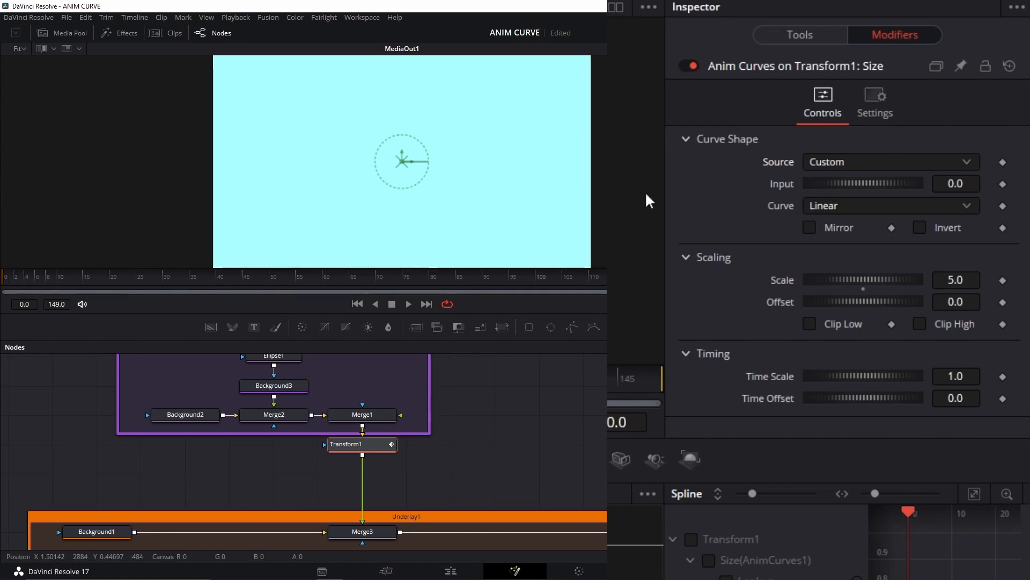
pyautogui.click(1002, 184)
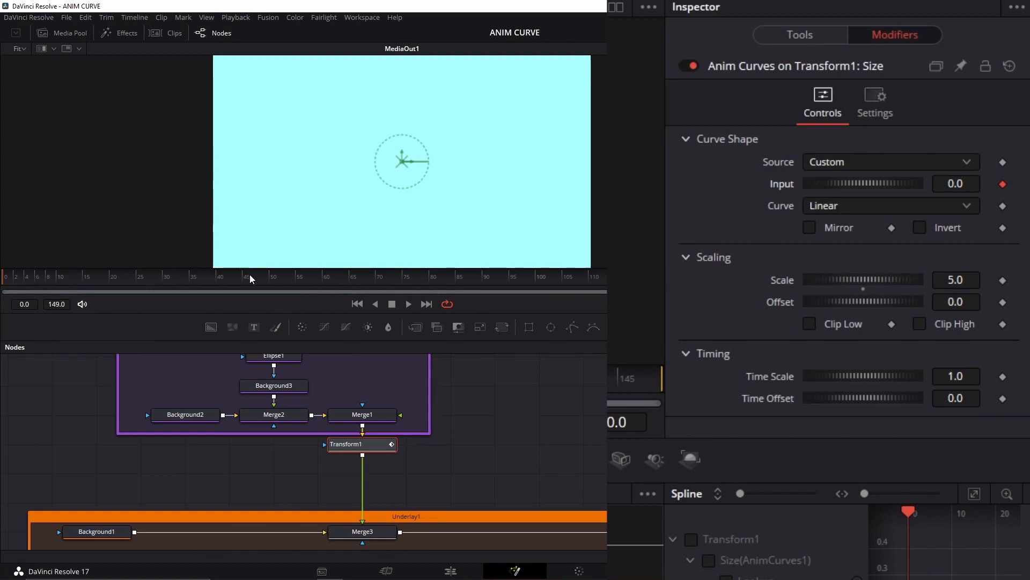
pyautogui.click(323, 275)
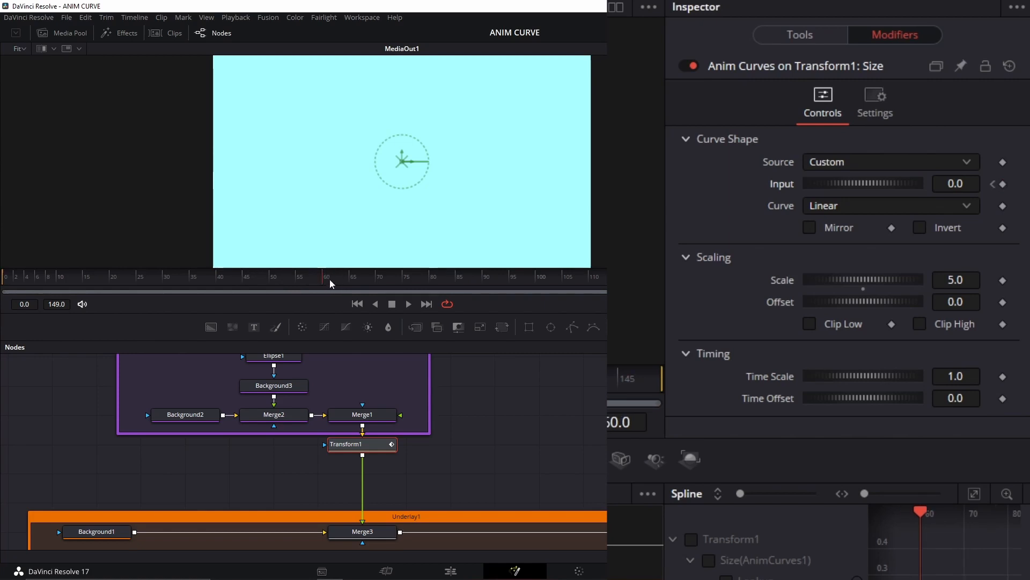
pyautogui.click(967, 183)
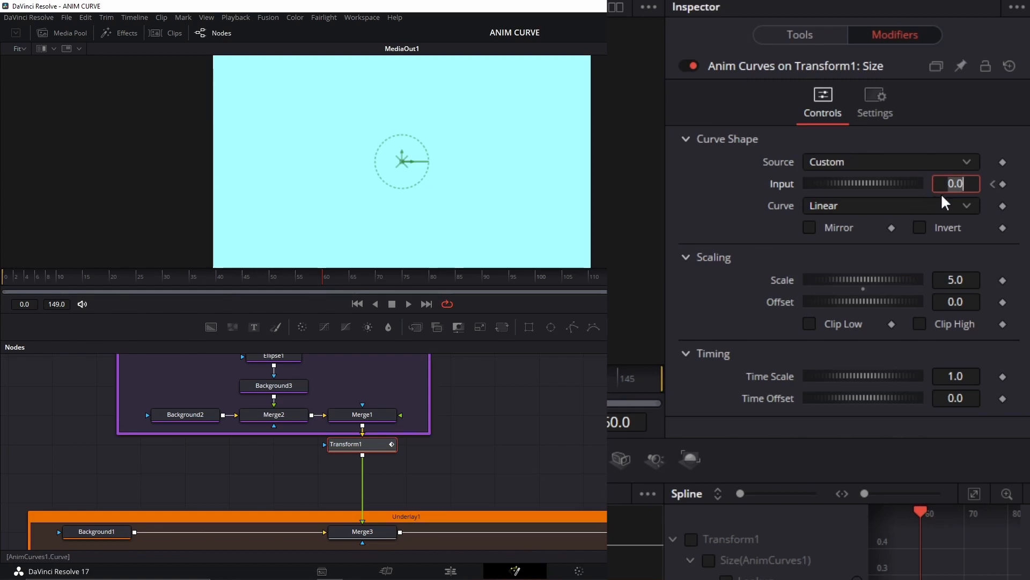
pyautogui.write('1')
pyautogui.press('Tab')
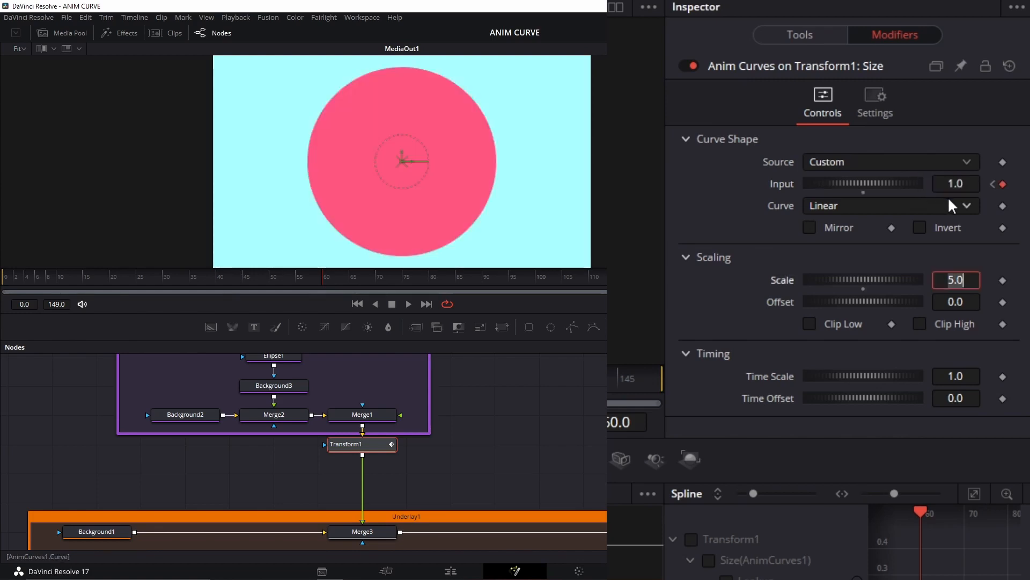
pyautogui.click(722, 210)
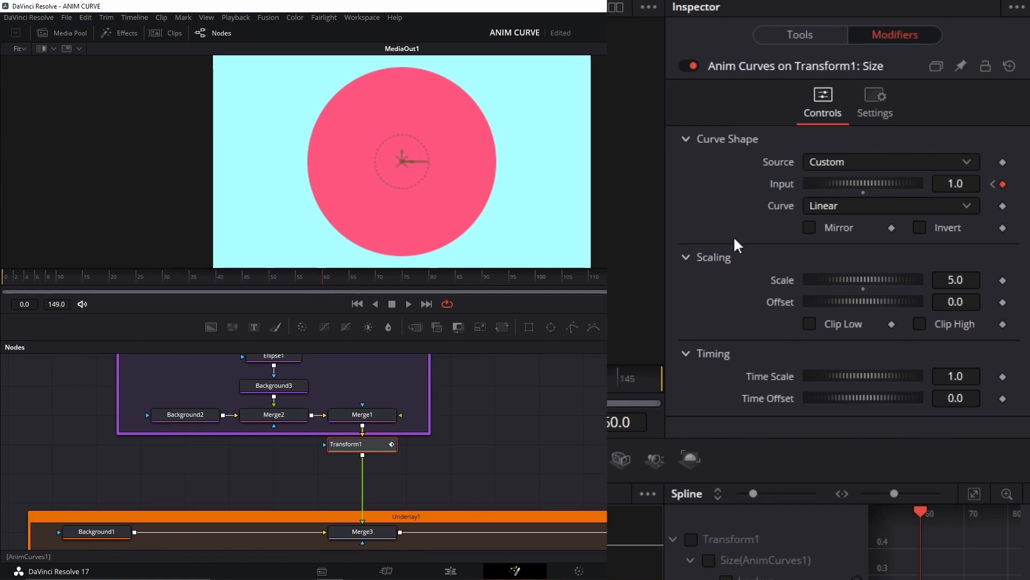
# Compare the circle, the Transform's Size and the Anim Curves values at frames 0, 30 and 60
pyautogui.click(1, 282)
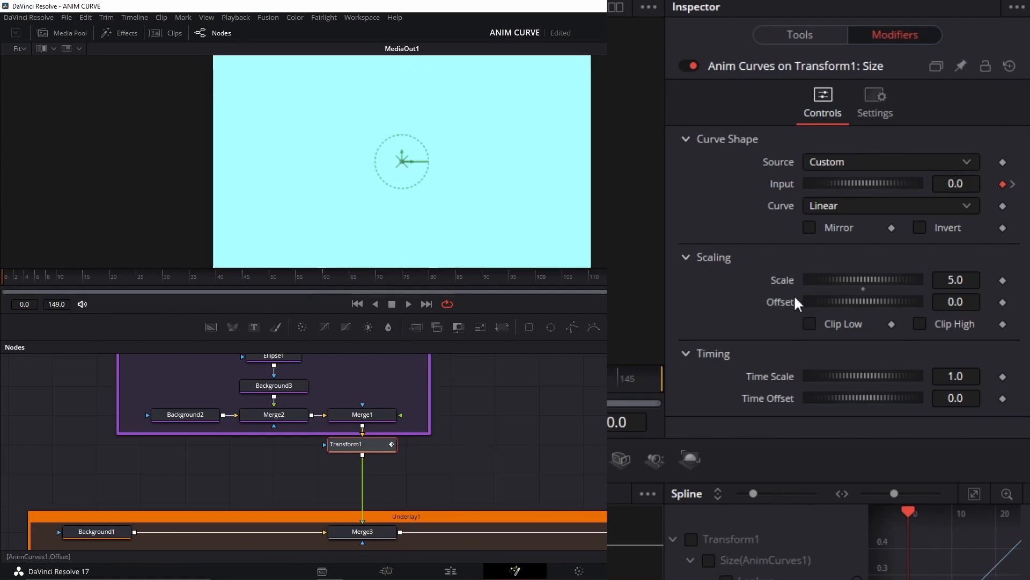
pyautogui.click(323, 282)
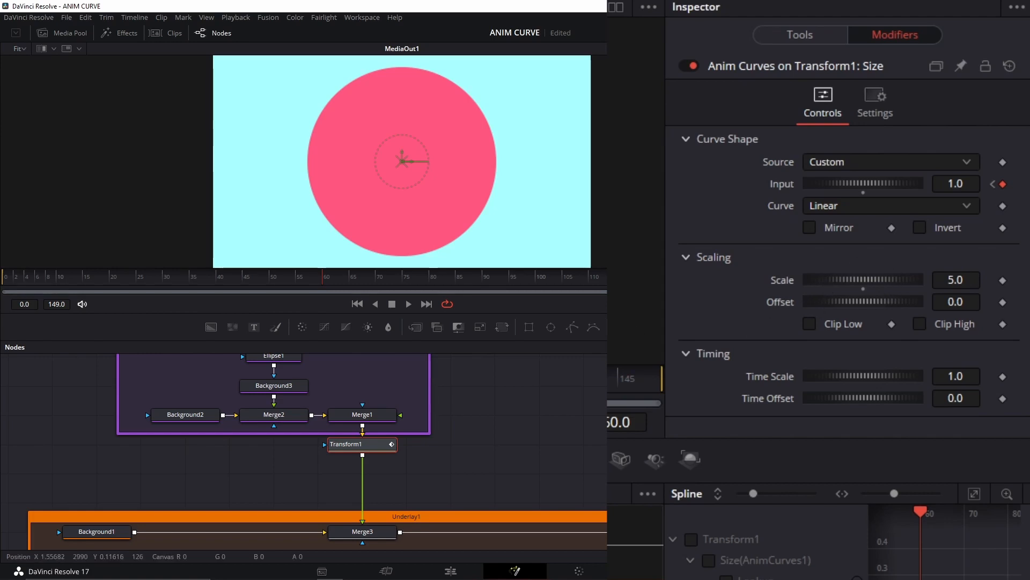
pyautogui.moveTo(9, 279); pyautogui.dragTo(2, 278)
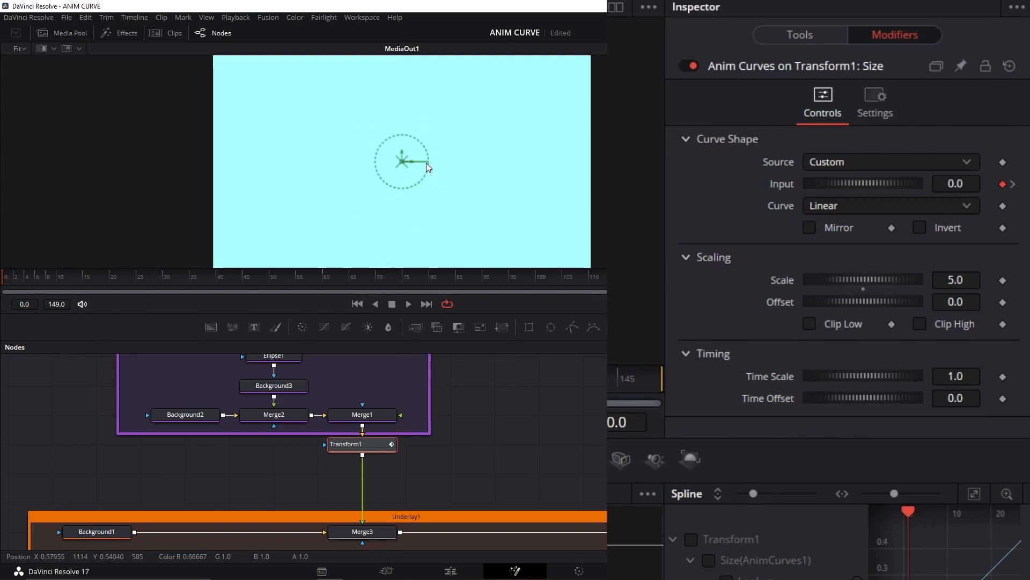
pyautogui.click(824, 34)
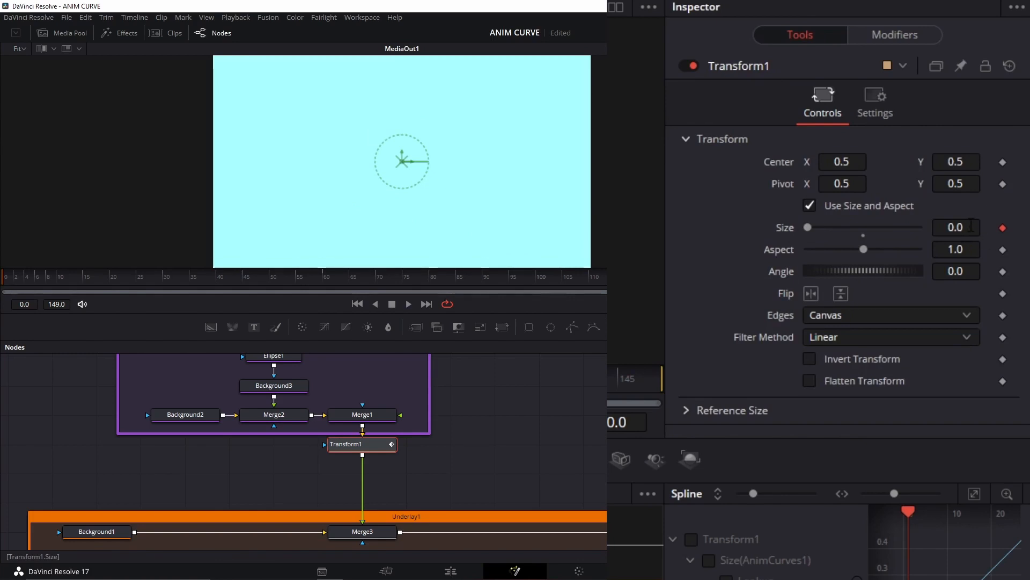
pyautogui.click(901, 31)
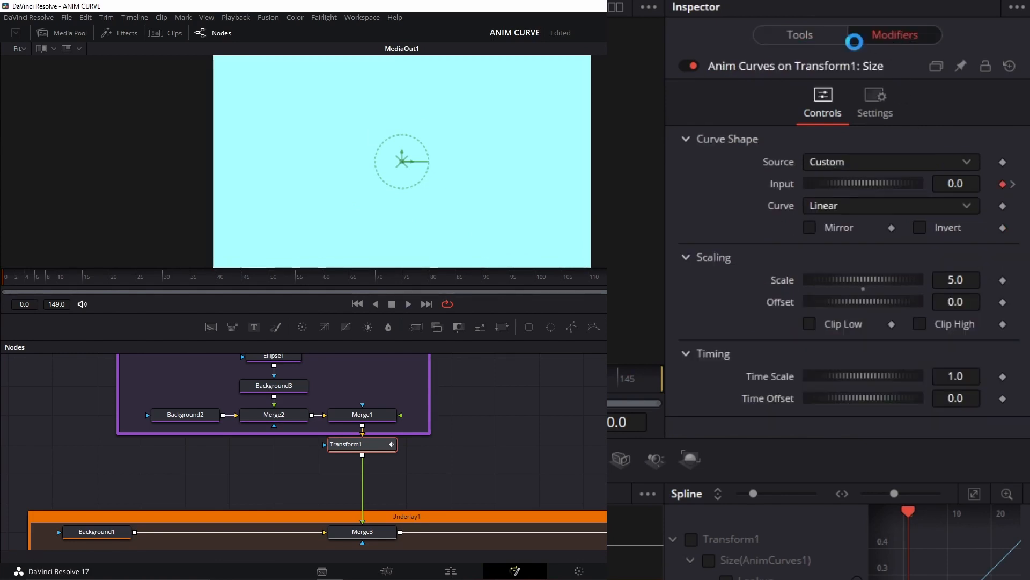
pyautogui.click(321, 278)
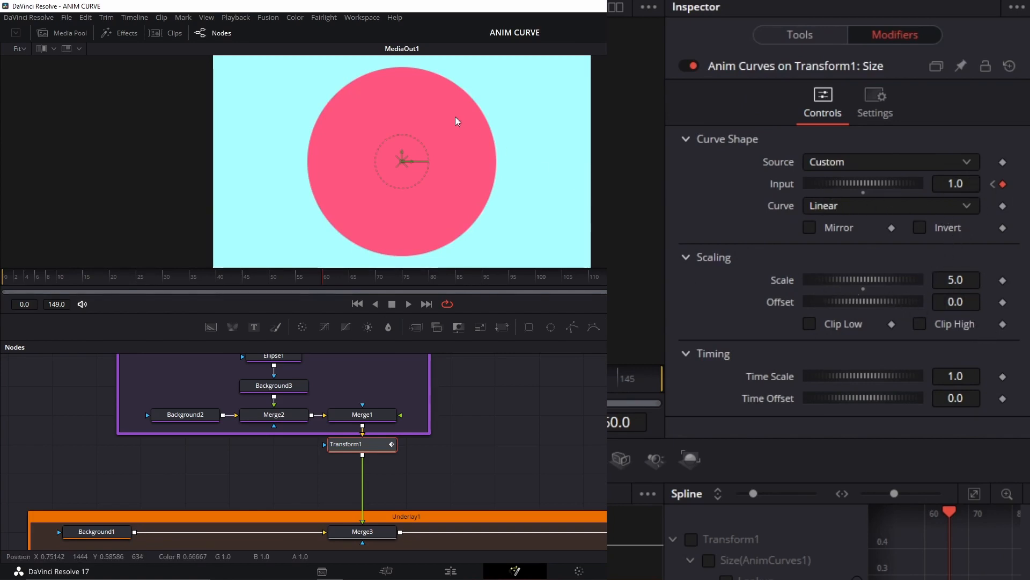
pyautogui.click(805, 35)
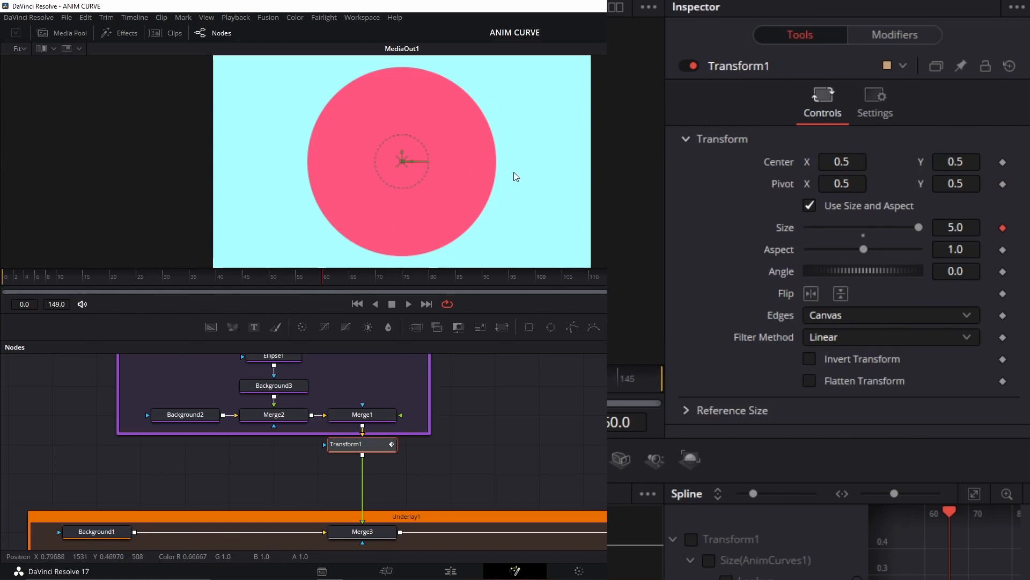
pyautogui.click(167, 278)
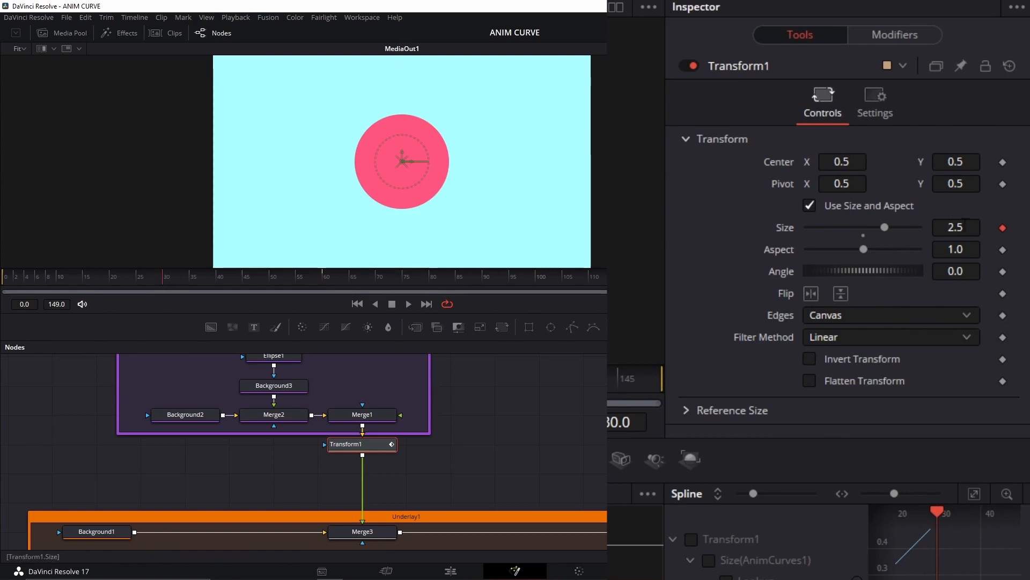
# Set the Anim Curves Offset to 1.0 and check the circle at frames 0 and 60 and the Transform's Size
pyautogui.click(896, 38)
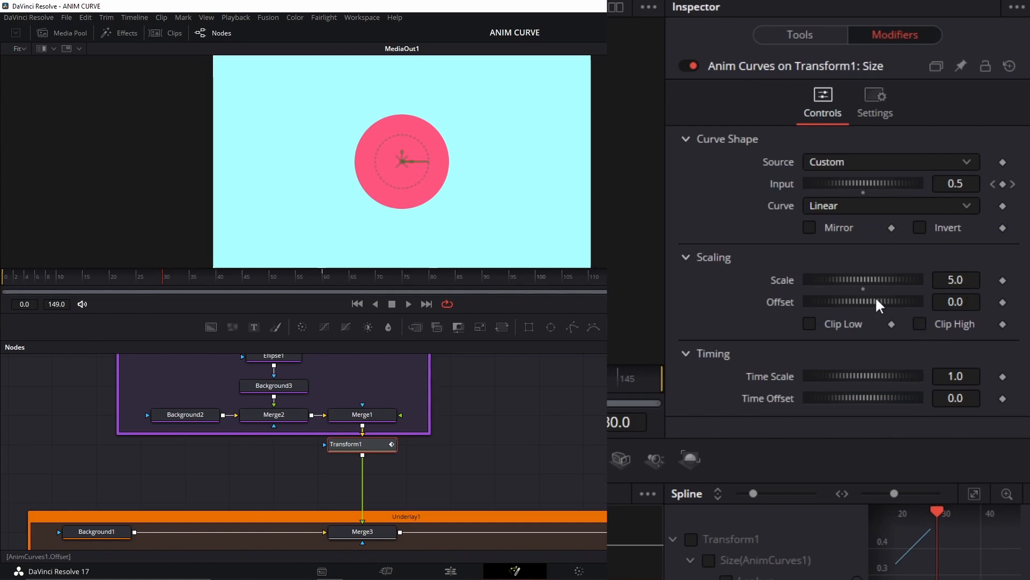
pyautogui.moveTo(950, 306); pyautogui.dragTo(950, 305)
pyautogui.click(949, 305)
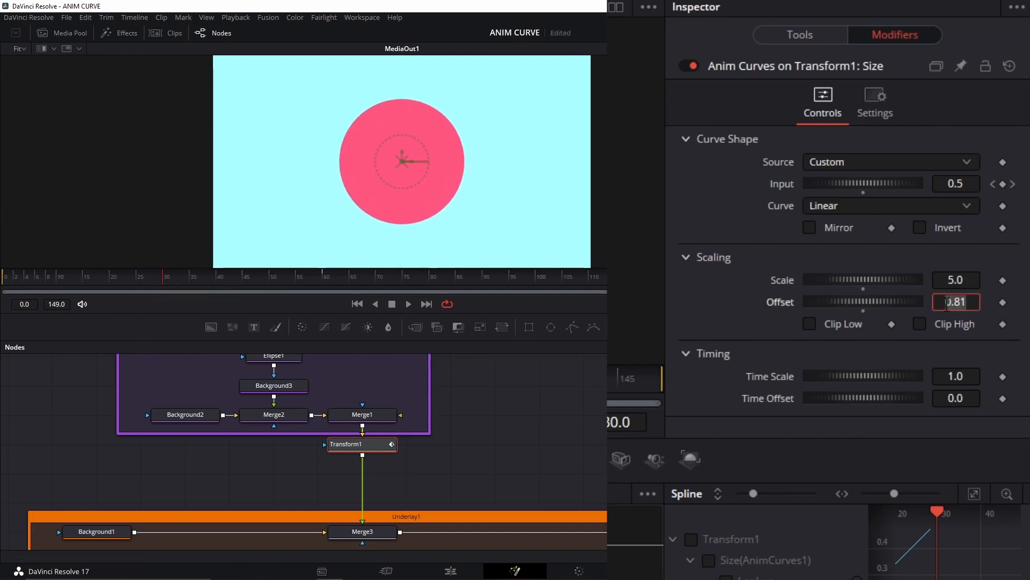
pyautogui.write('1')
pyautogui.press('Tab')
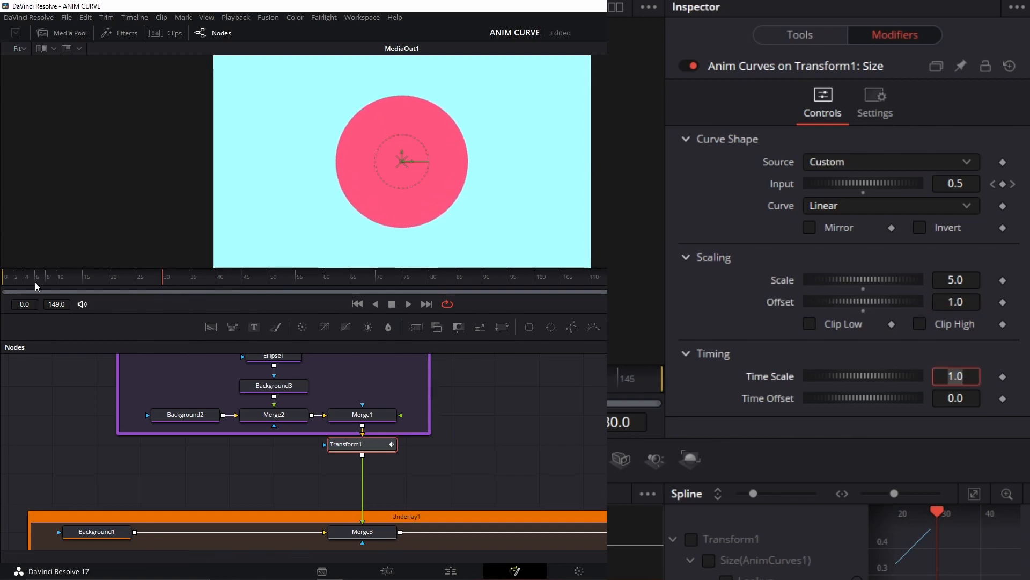
pyautogui.moveTo(35, 282); pyautogui.dragTo(5, 282)
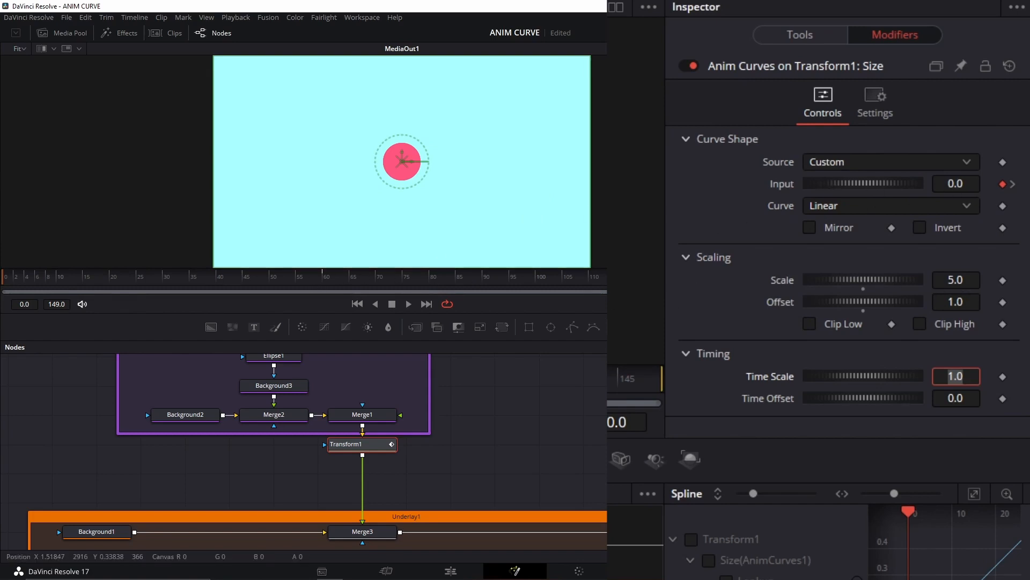
pyautogui.click(324, 278)
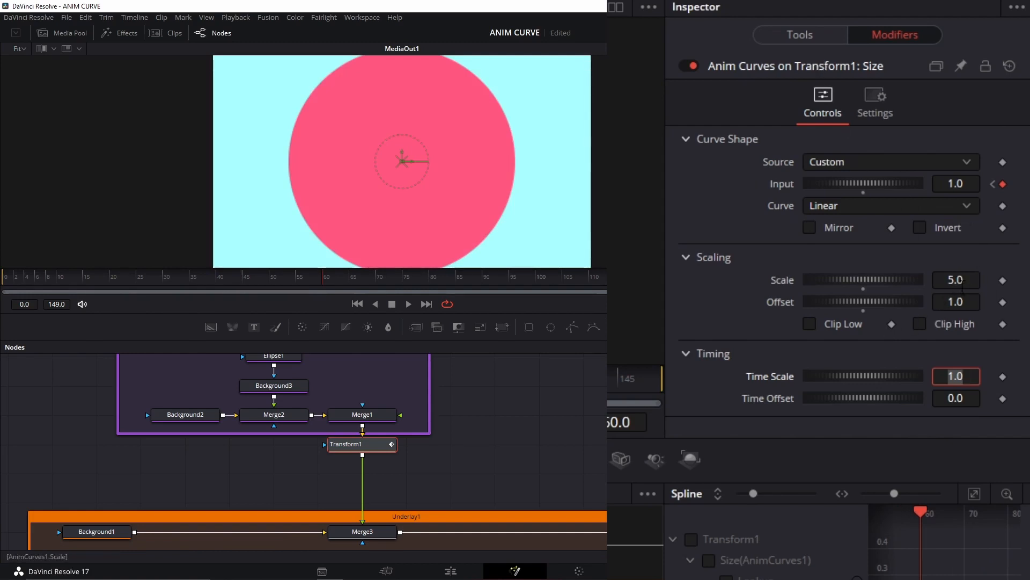
pyautogui.click(815, 33)
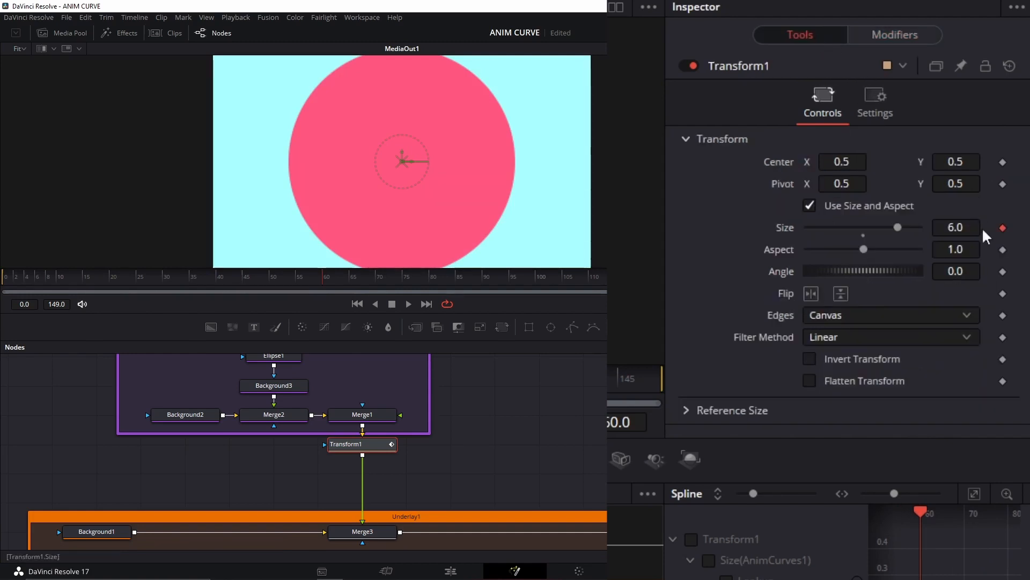
# Reset the Anim Curves Offset to its default of 0.0 with the playhead at frame 0
pyautogui.click(914, 37)
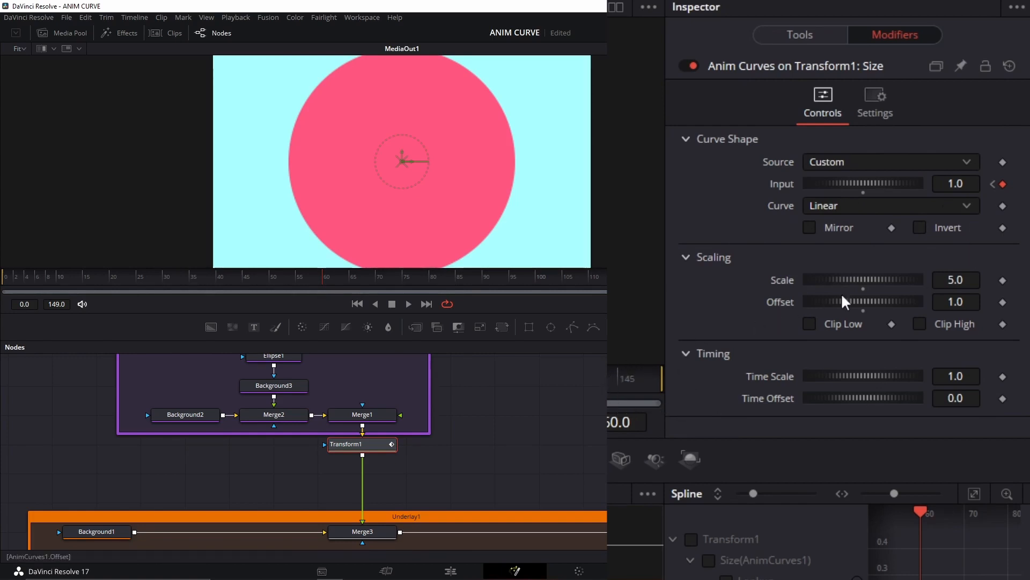
pyautogui.click(2, 279)
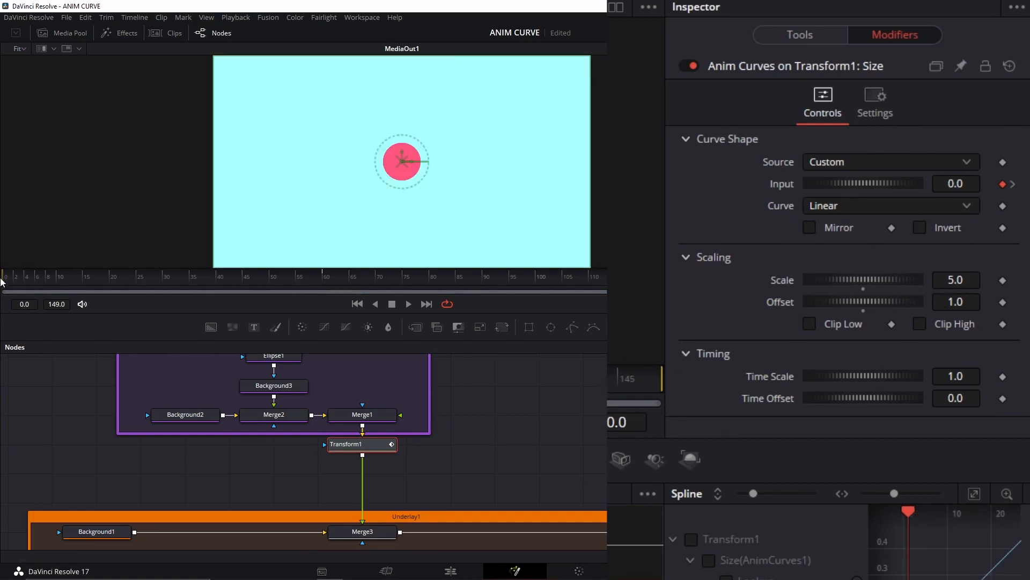
pyautogui.doubleClick(864, 308)
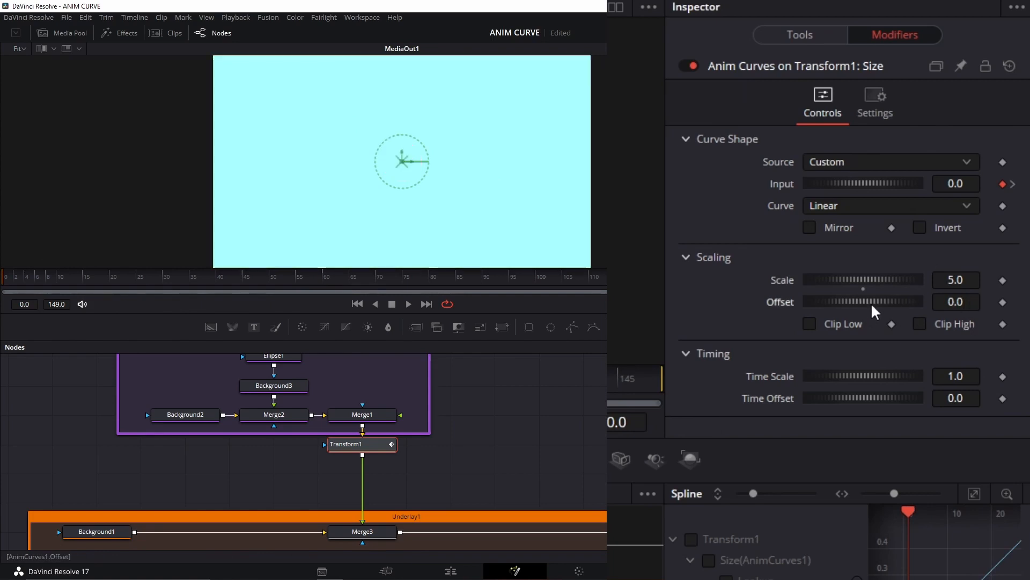
# Set the Anim Curves Scale to 1.0 at frame 60 and play the circle's animation from frame 0
pyautogui.click(325, 276)
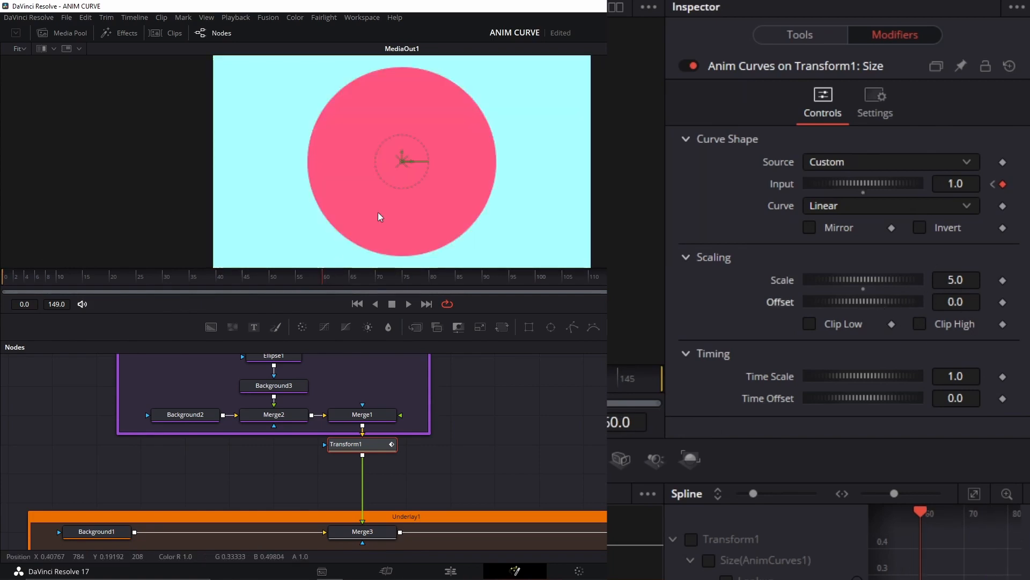
pyautogui.moveTo(865, 280); pyautogui.dragTo(852, 280)
pyautogui.doubleClick(964, 280)
pyautogui.write('1')
pyautogui.press('Tab')
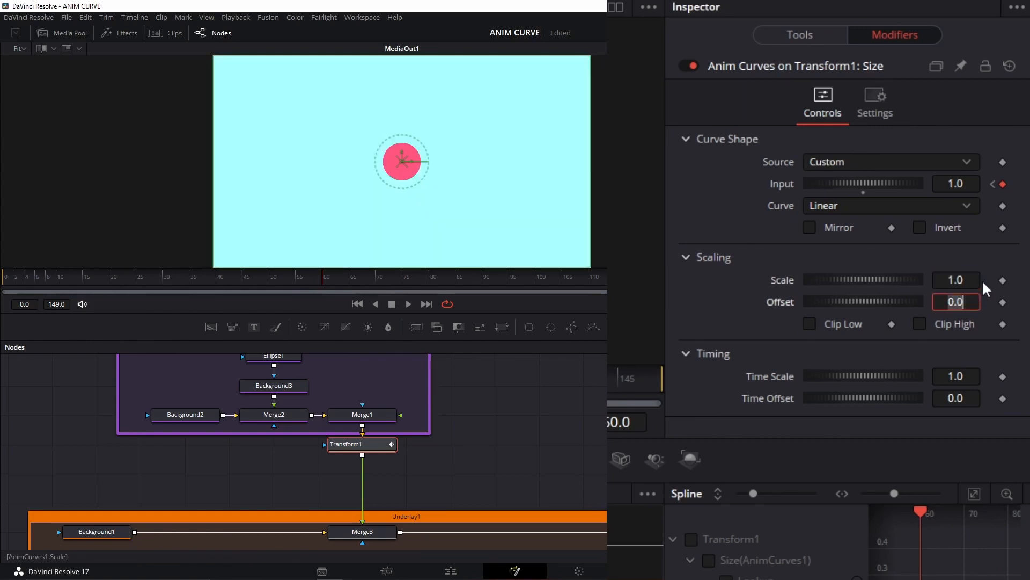
pyautogui.click(738, 239)
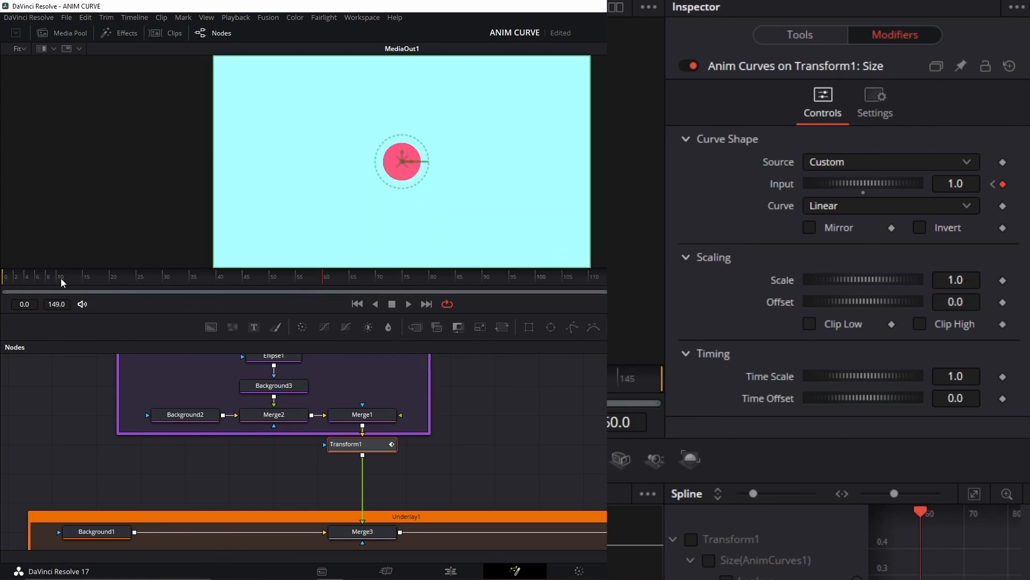
pyautogui.moveTo(60, 278); pyautogui.dragTo(1, 302)
pyautogui.press('space')
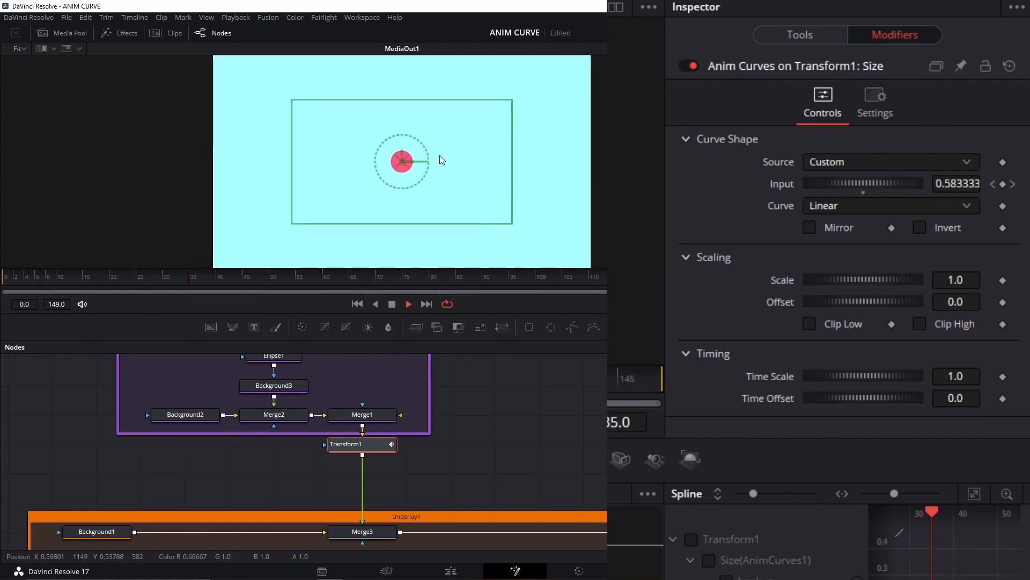
pyautogui.press('space')
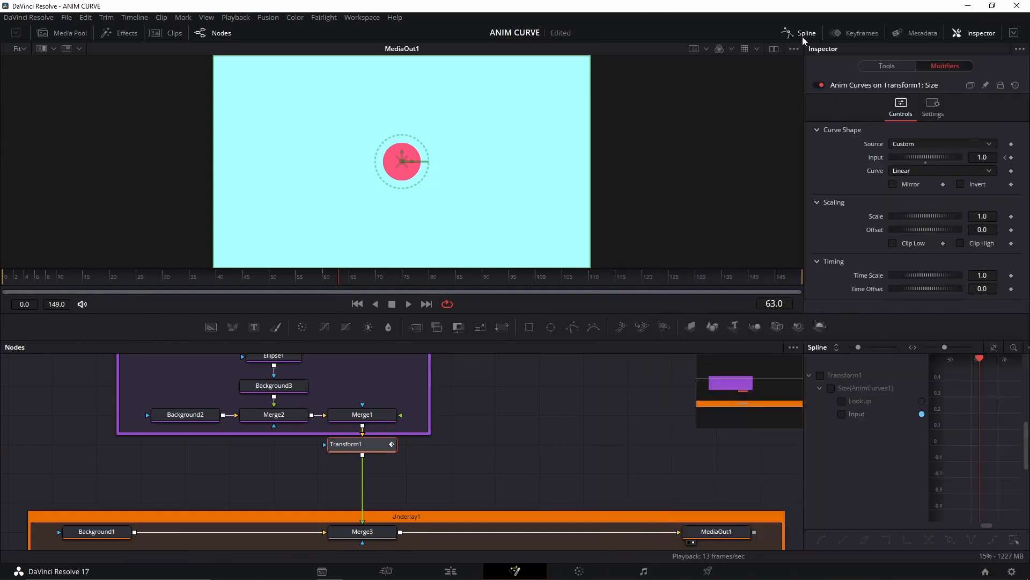
# Enlarge the Spline editor so it takes up more than half of the width shared with the node graph
pyautogui.click(803, 36)
pyautogui.click(804, 36)
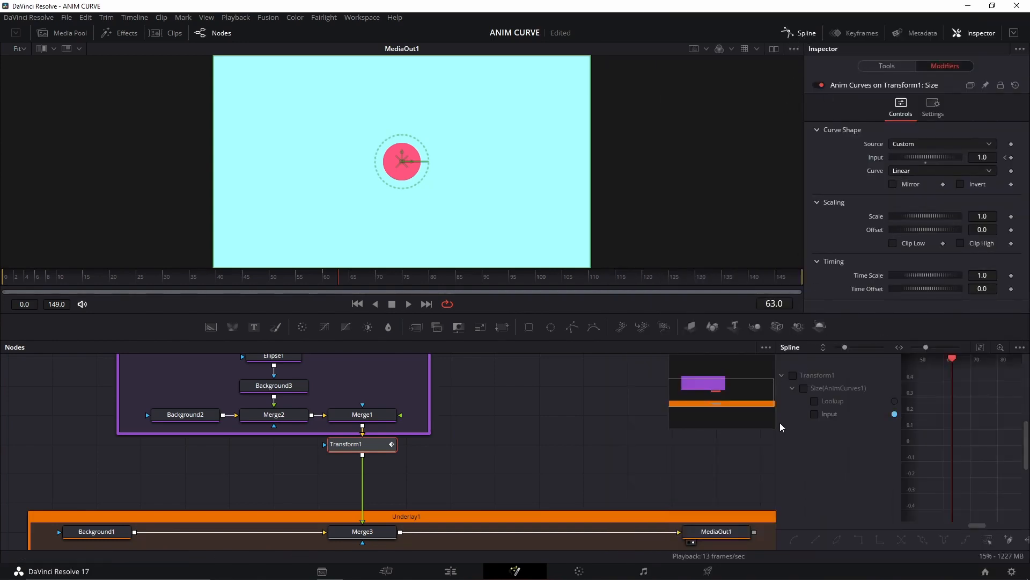
pyautogui.moveTo(778, 423); pyautogui.dragTo(475, 428)
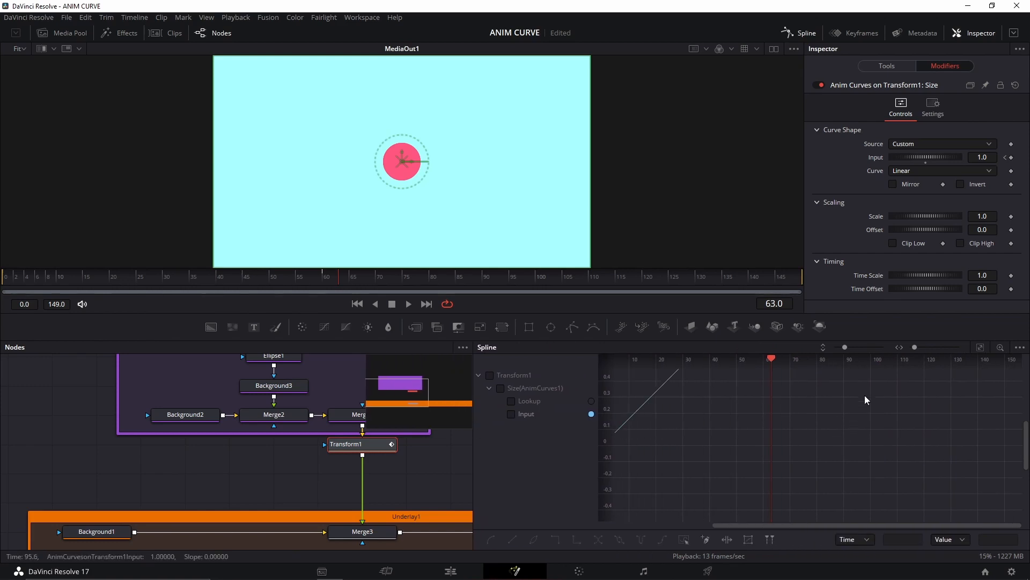
# Display the Lookup curve of Transform1's Size in the Spline editor and fit it to the view
pyautogui.click(367, 447)
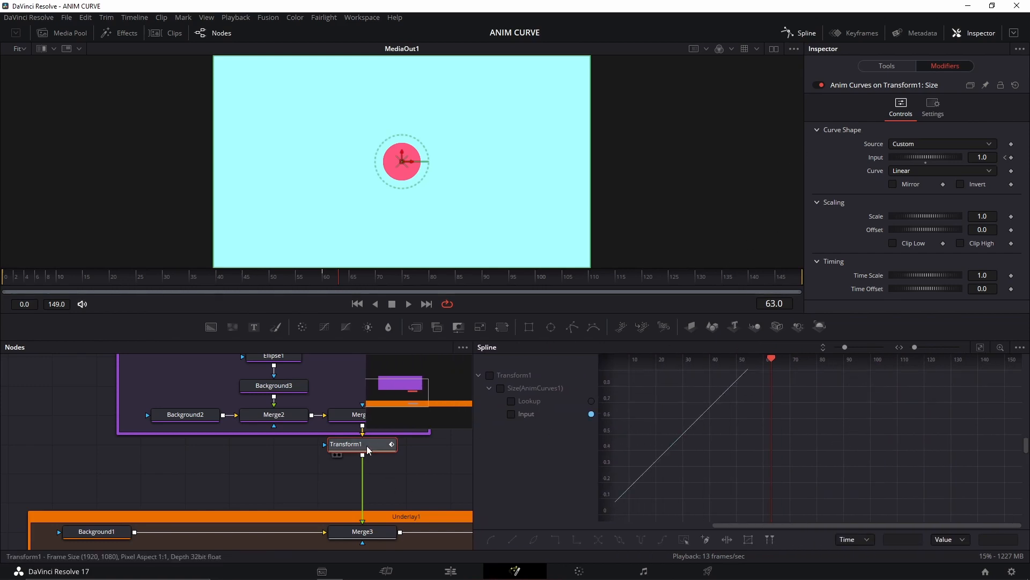
pyautogui.click(1021, 348)
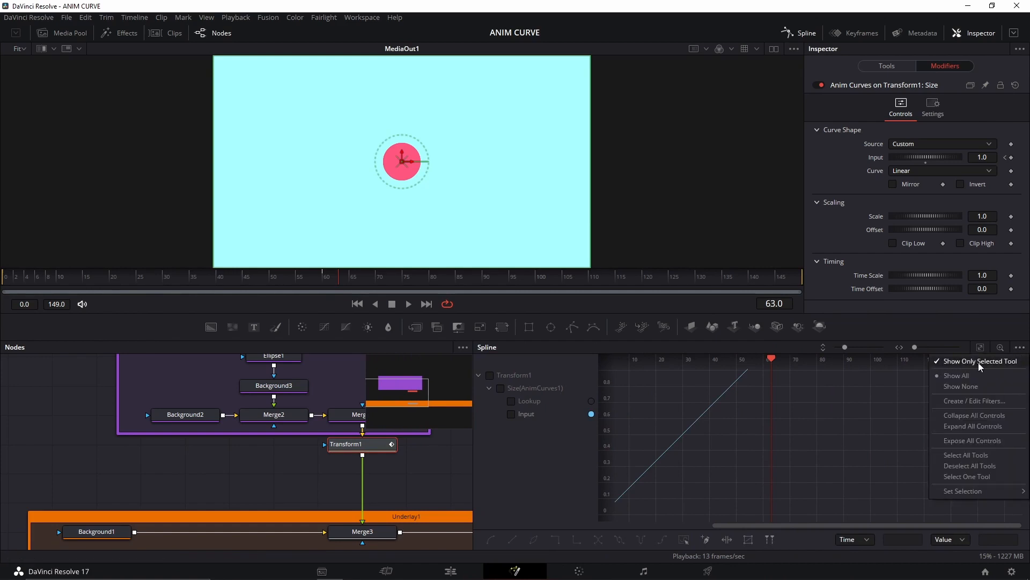
pyautogui.click(999, 363)
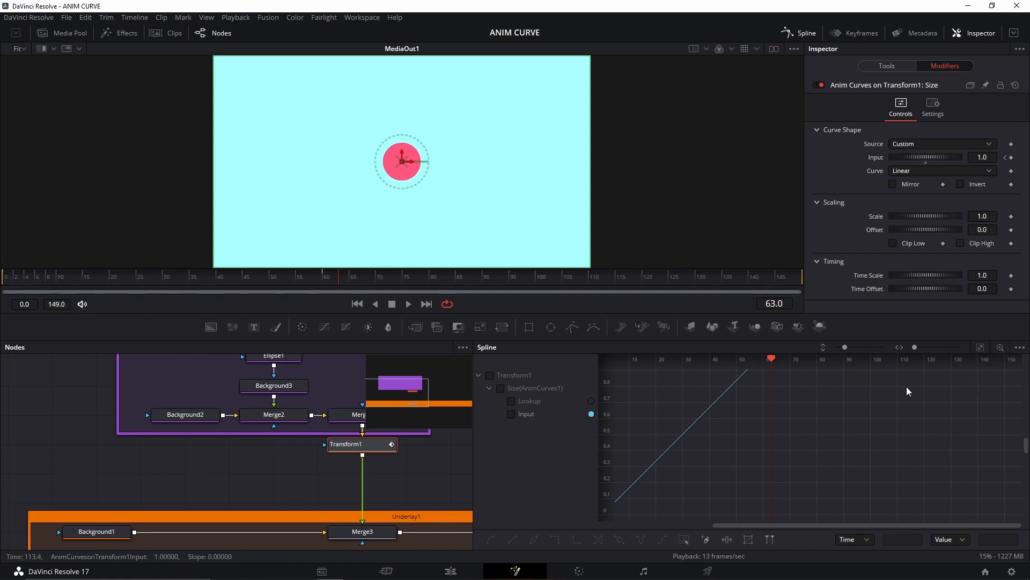
pyautogui.click(490, 375)
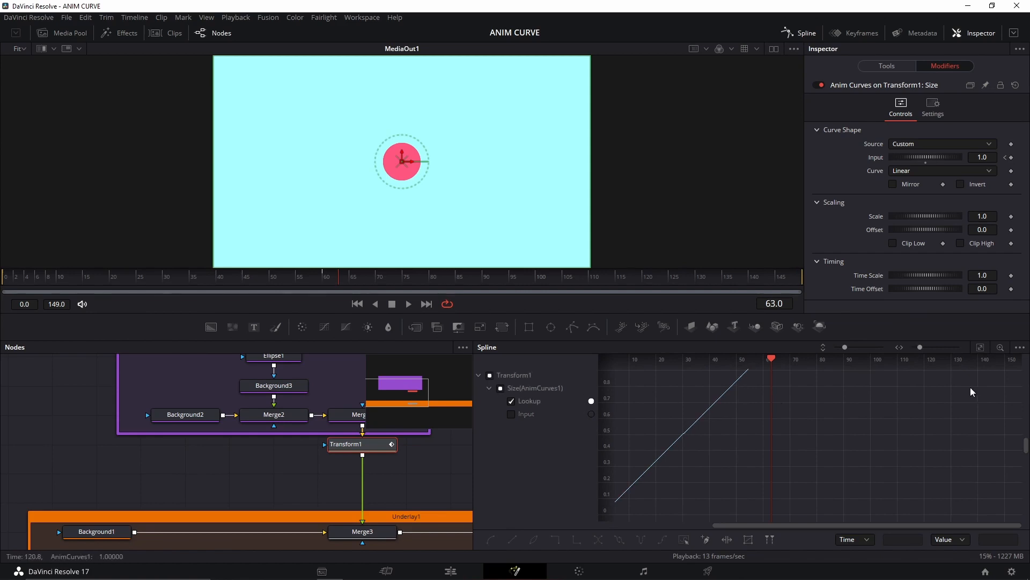
pyautogui.click(980, 348)
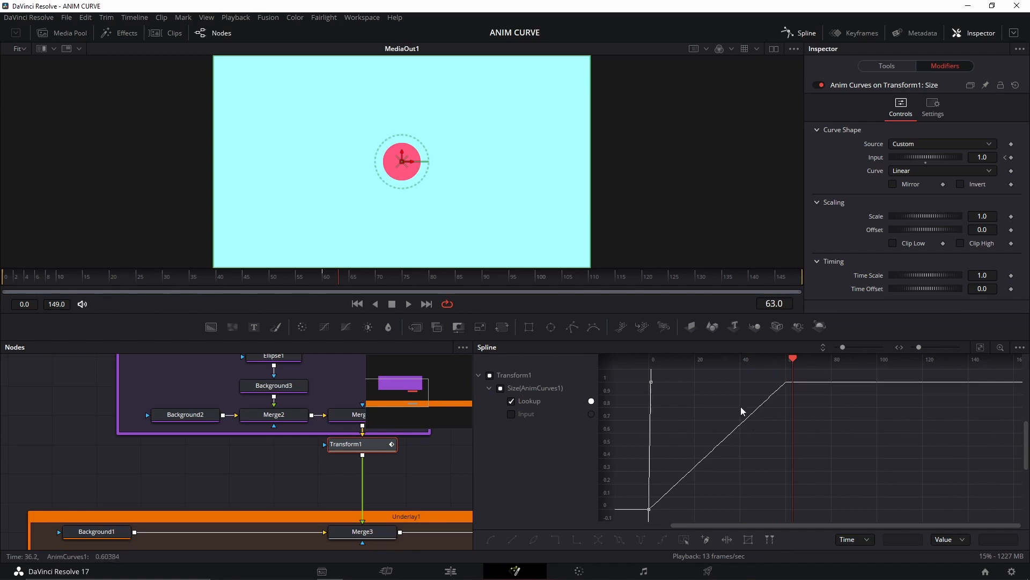
# Set the Anim Curves Curve type to Easing and review the available ease-in options
pyautogui.click(920, 169)
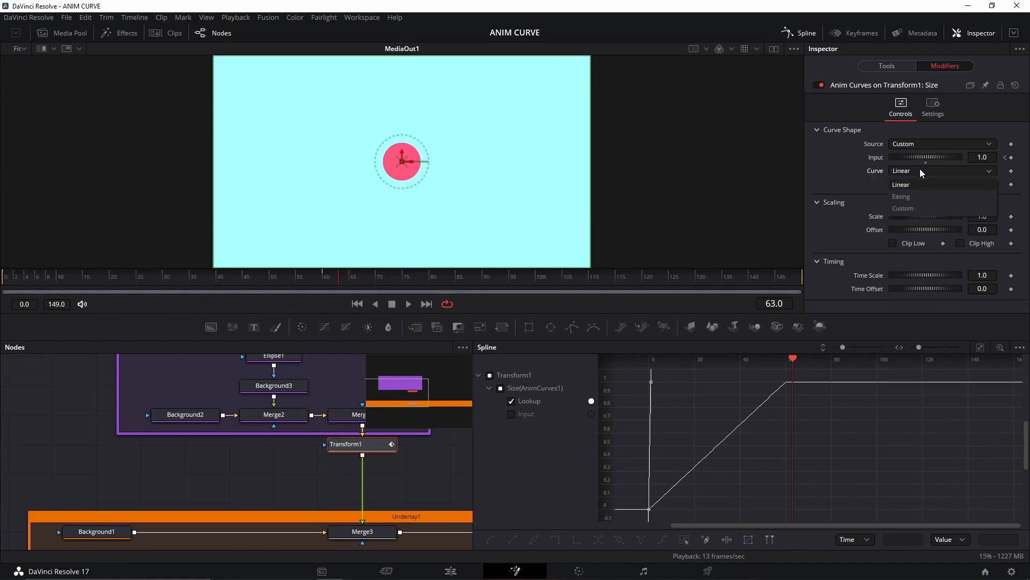
pyautogui.click(910, 197)
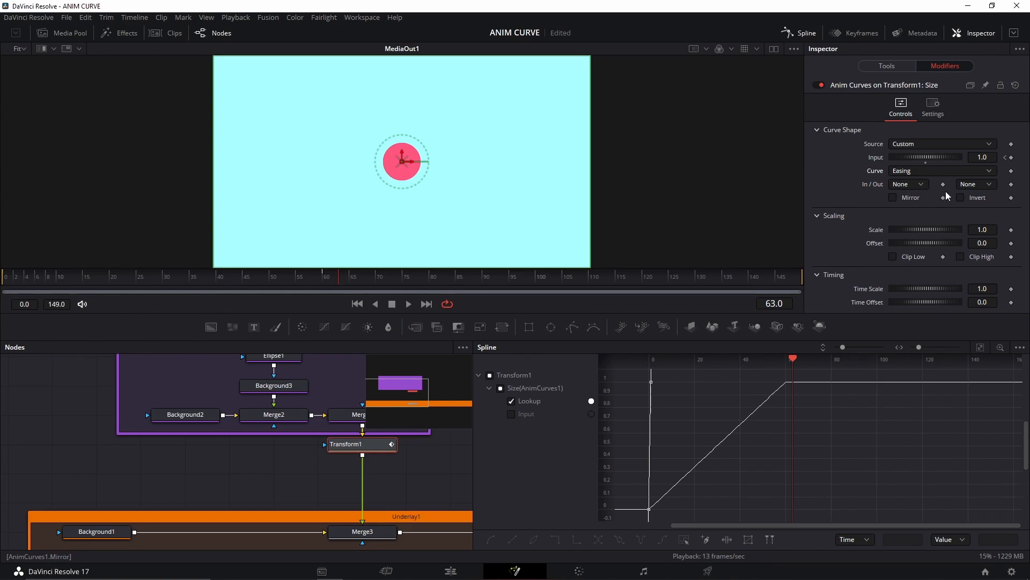
pyautogui.click(912, 184)
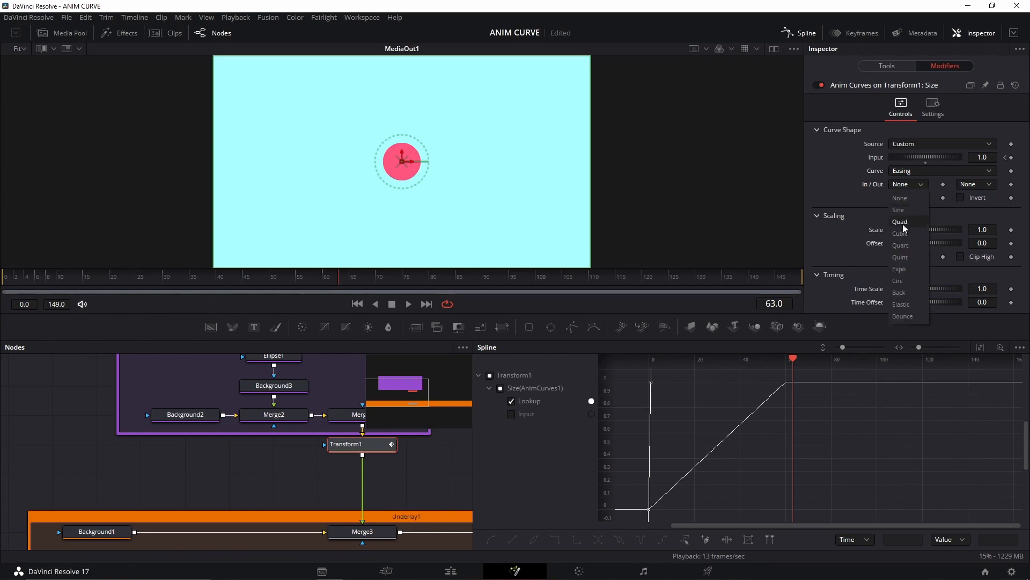
pyautogui.click(916, 185)
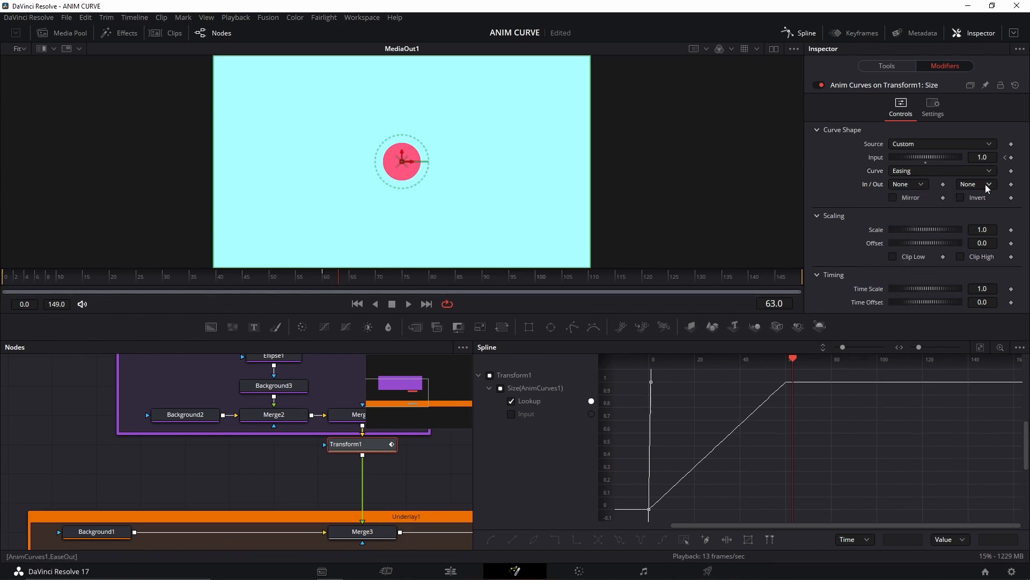
# Set the Anim Curves Out easing to Elastic and fit the resulting curve in the Spline editor
pyautogui.click(974, 184)
pyautogui.click(978, 183)
pyautogui.click(972, 183)
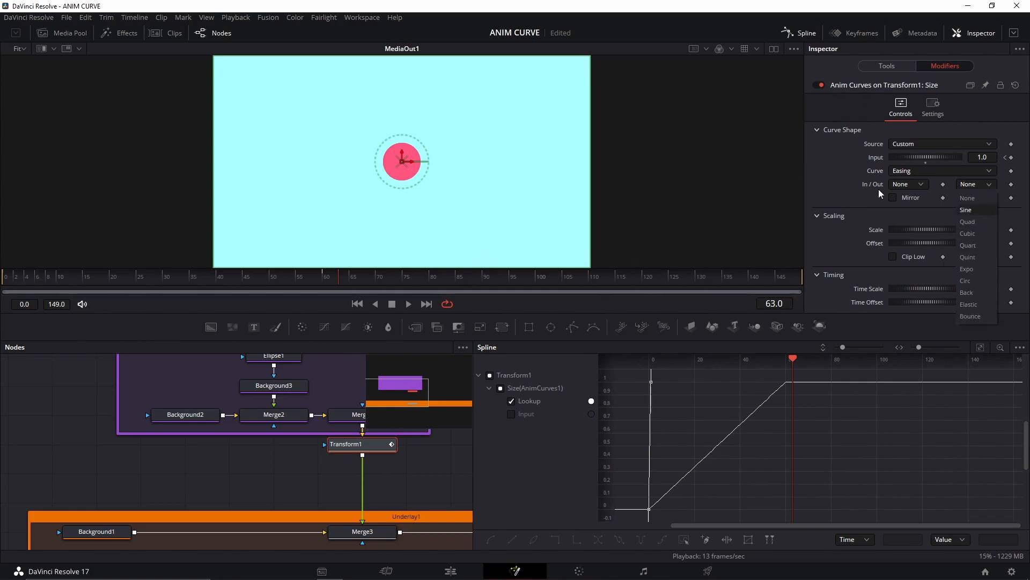
pyautogui.click(970, 185)
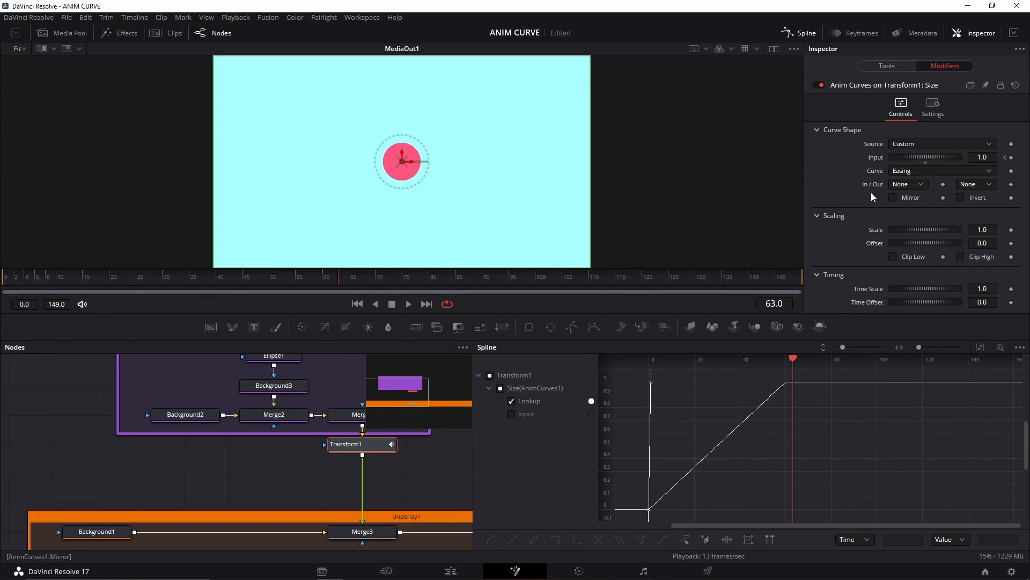
pyautogui.click(974, 184)
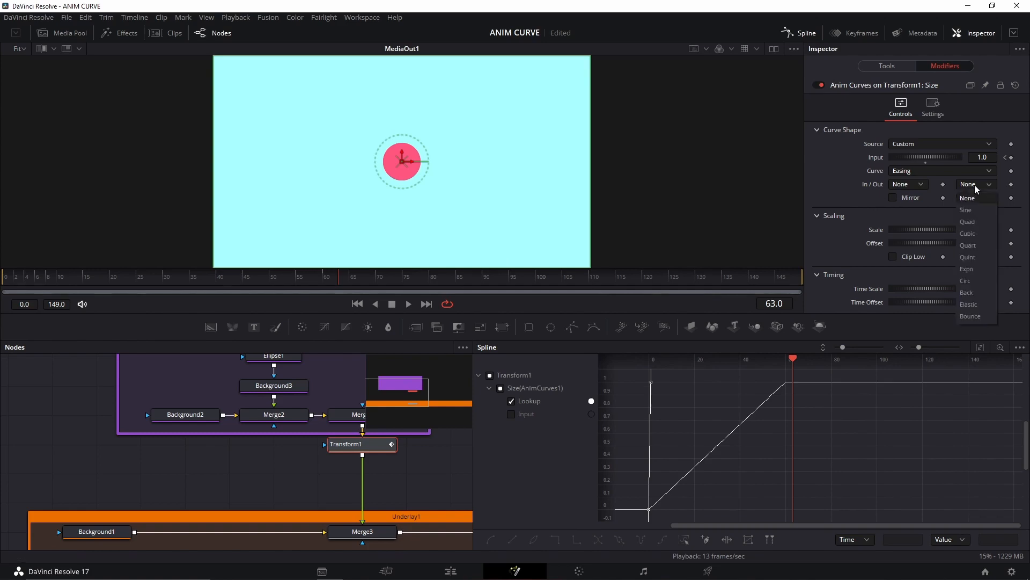
pyautogui.click(976, 306)
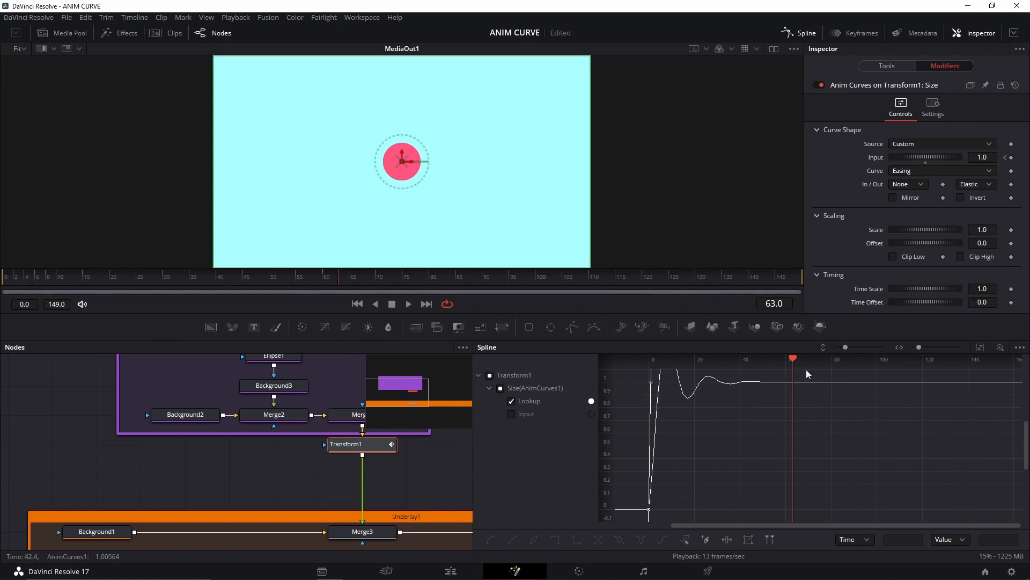
pyautogui.click(980, 347)
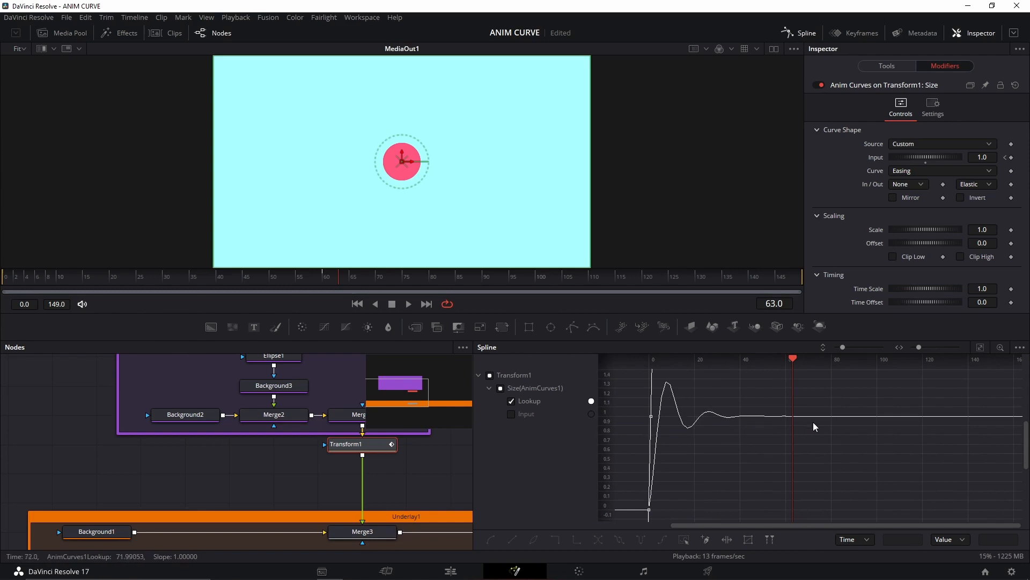
# Play the elastic size animation several times from frame 0, including with Transform1 deselected to hide its on-screen controls
pyautogui.click(25, 274)
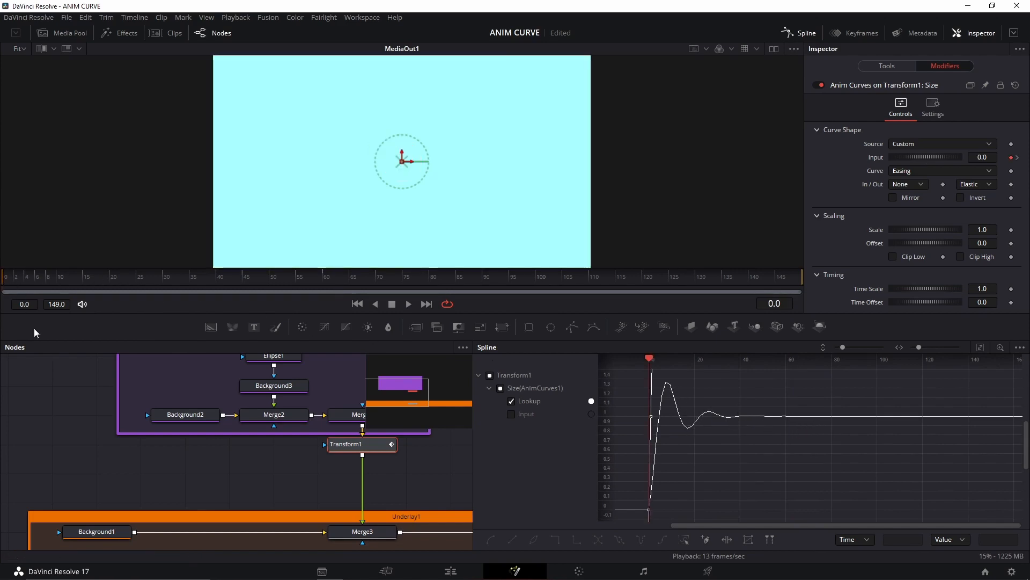
pyautogui.press('space')
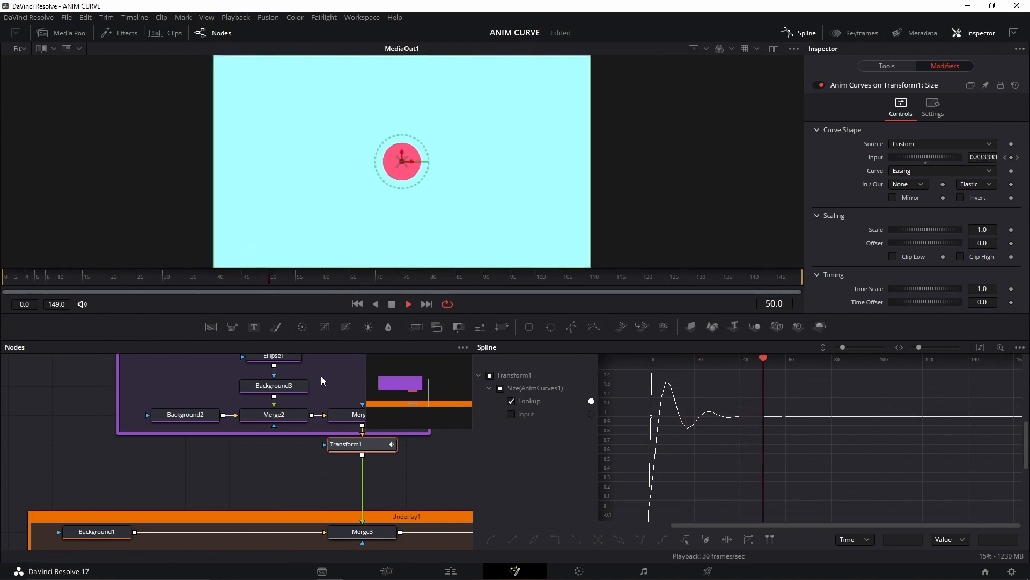
pyautogui.press('space')
pyautogui.click(269, 476)
pyautogui.click(3, 281)
pyautogui.press('space')
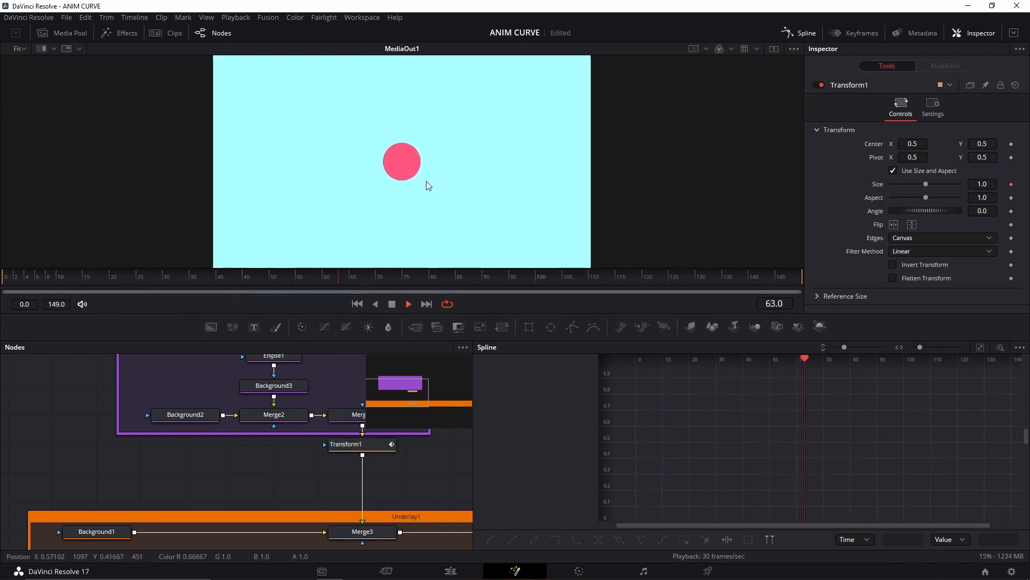
pyautogui.click(20, 275)
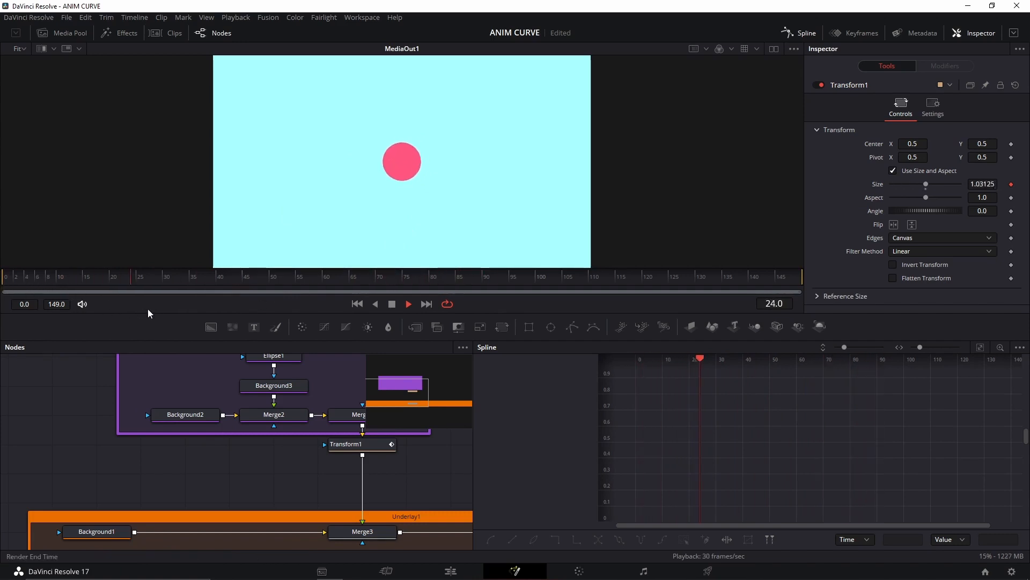
pyautogui.moveTo(60, 278); pyautogui.dragTo(7, 282)
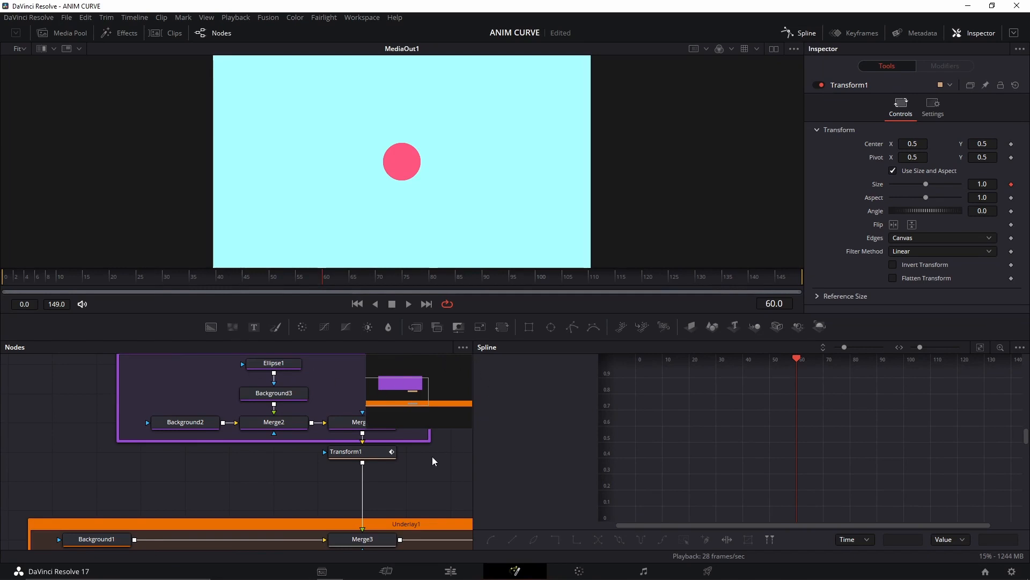
# Reselect Transform1, bring back its Anim Curves settings and fit its Input and Lookup curves in the Spline editor
pyautogui.click(353, 453)
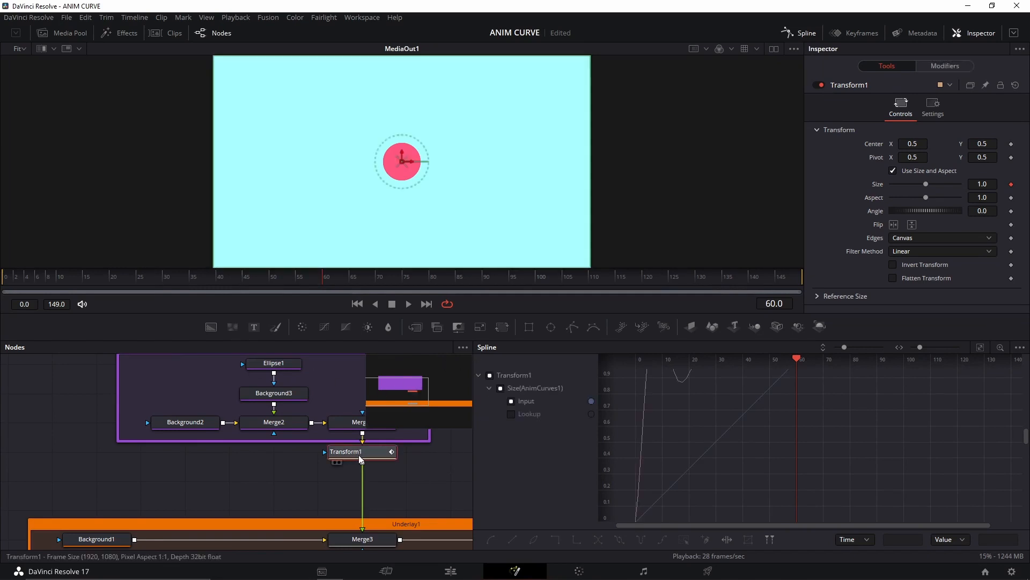
pyautogui.click(954, 64)
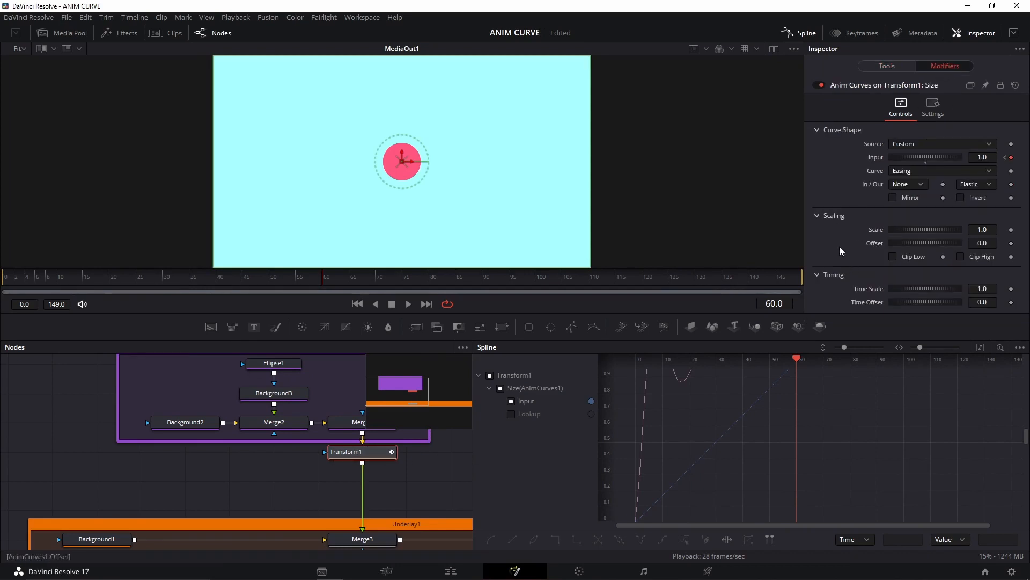
pyautogui.click(979, 348)
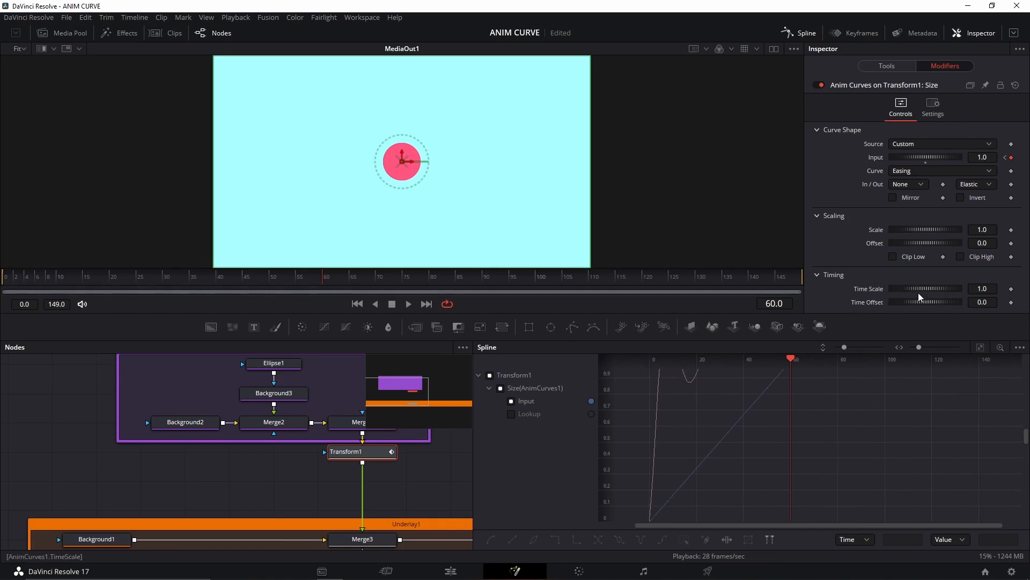
pyautogui.click(490, 375)
pyautogui.click(489, 377)
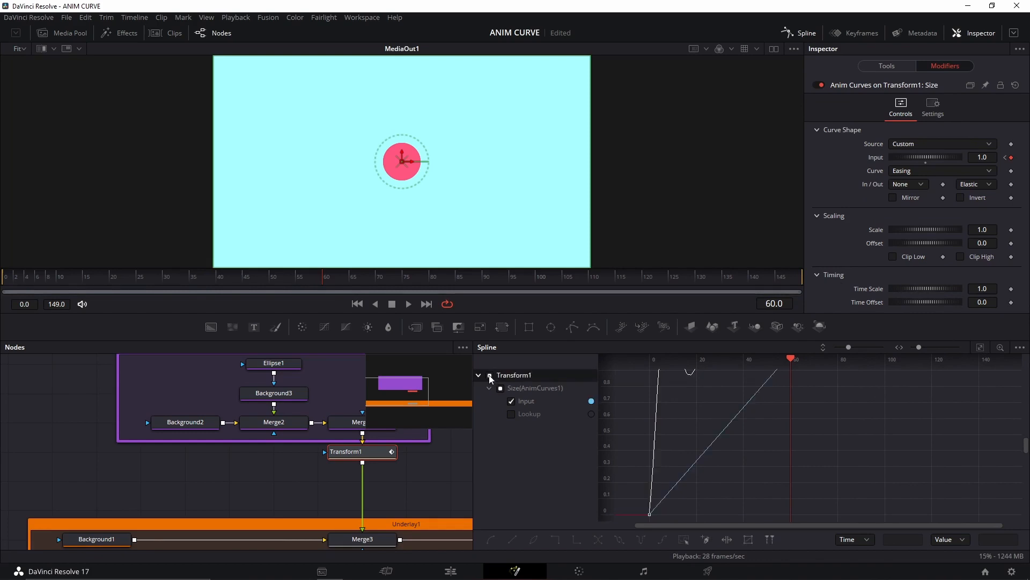
pyautogui.click(979, 347)
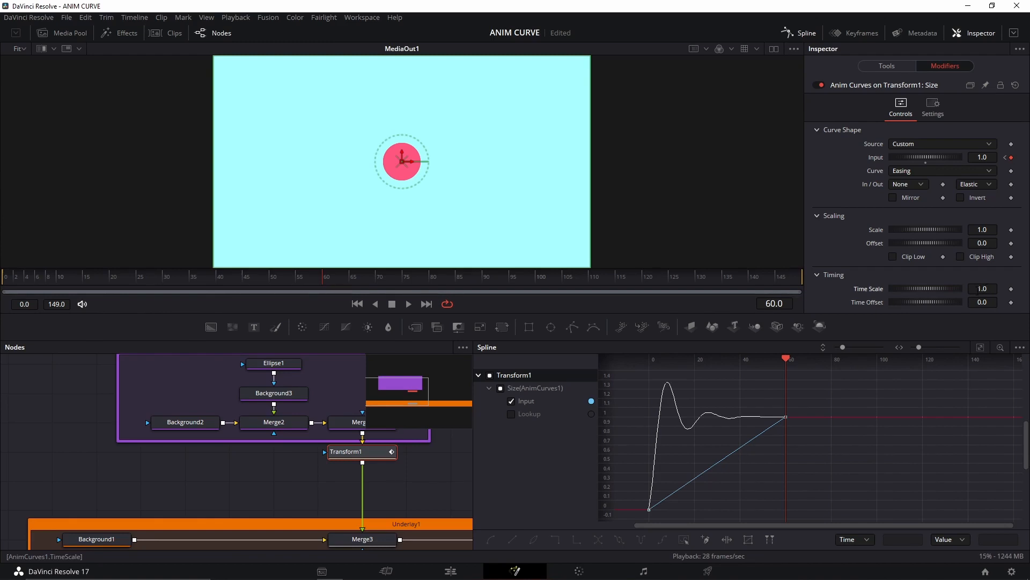
# Try an Anim Curves Time Scale of 1.712 and play the animation from frame 0
pyautogui.moveTo(925, 288); pyautogui.dragTo(942, 308)
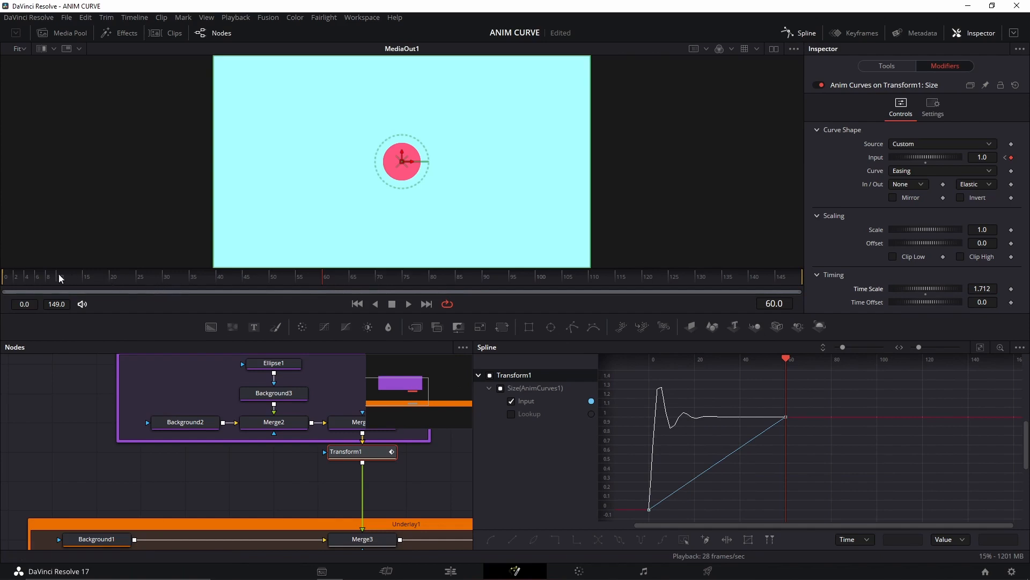
pyautogui.click(19, 278)
pyautogui.press('space')
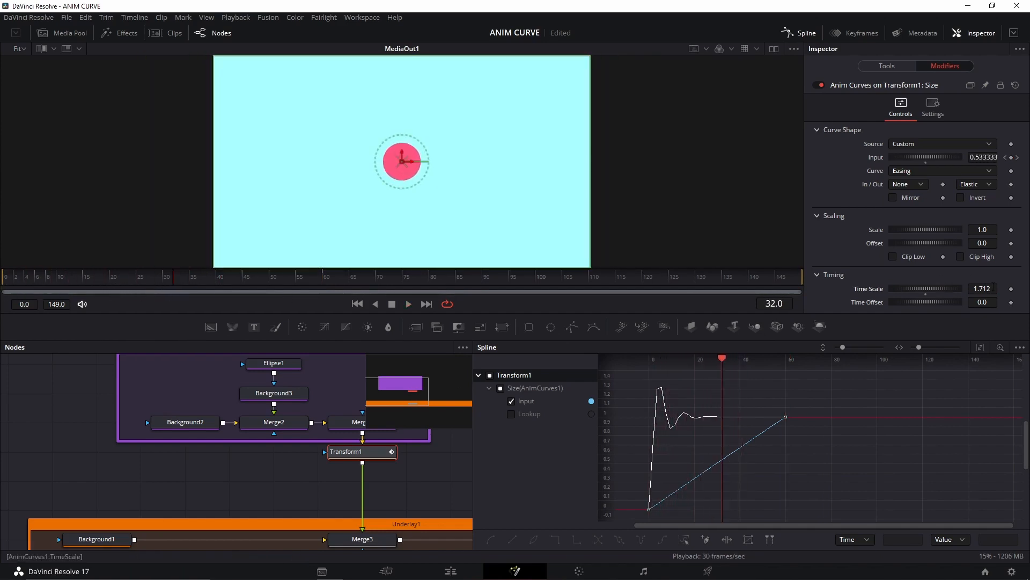
# Lower the Anim Curves Time Scale to 0.392 to slow the elastic motion
pyautogui.moveTo(953, 289); pyautogui.dragTo(912, 327)
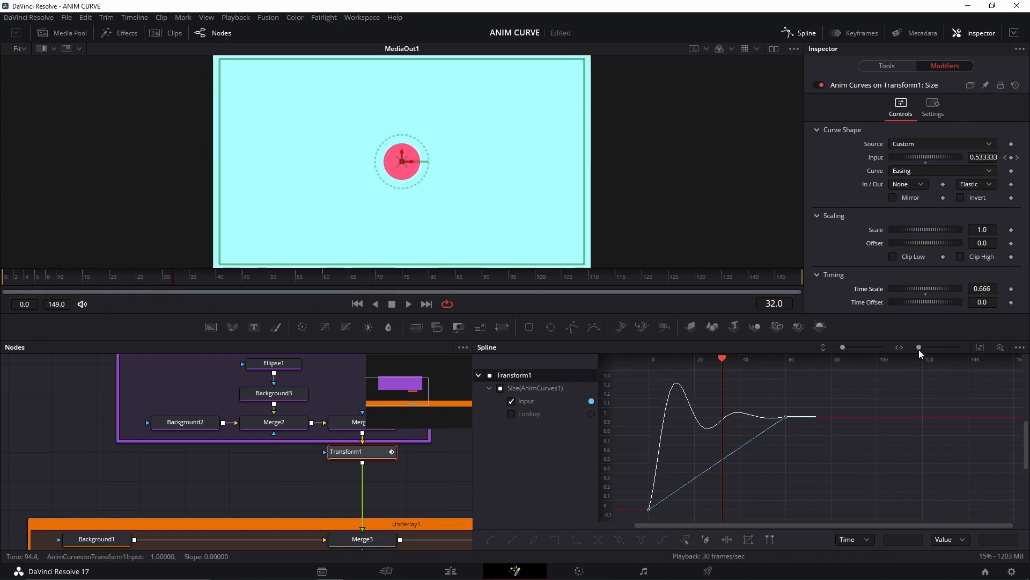
pyautogui.moveTo(983, 289)
pyautogui.mouseDown()
pyautogui.moveTo(962, 290)
pyautogui.moveTo(977, 289)
pyautogui.mouseUp()
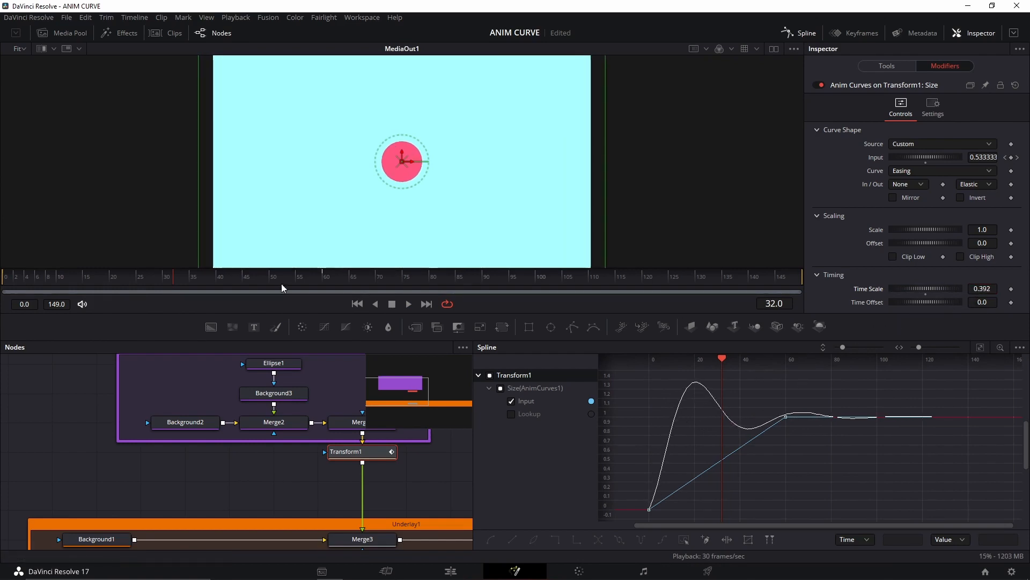
# Play the slowed animation, try a Time Scale of 0.822 and reset the Anim Curves Time Scale to 1.0
pyautogui.press('space')
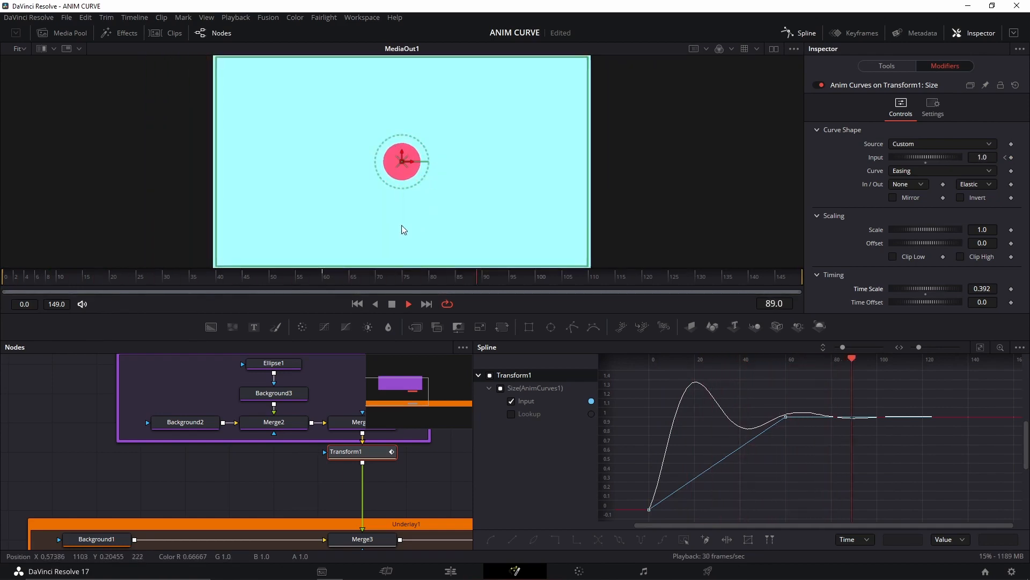
pyautogui.press('space')
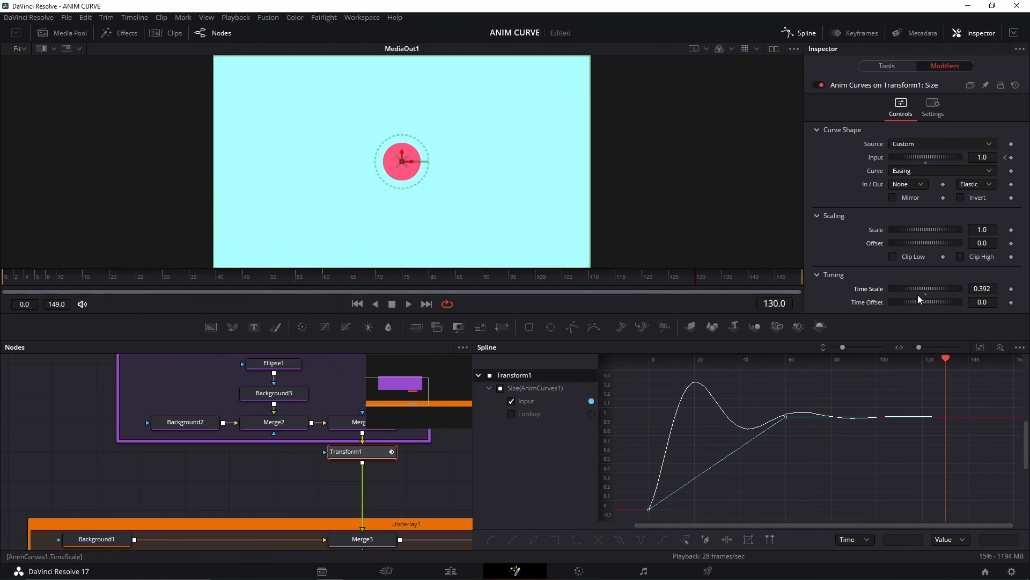
pyautogui.moveTo(982, 289); pyautogui.dragTo(1005, 289)
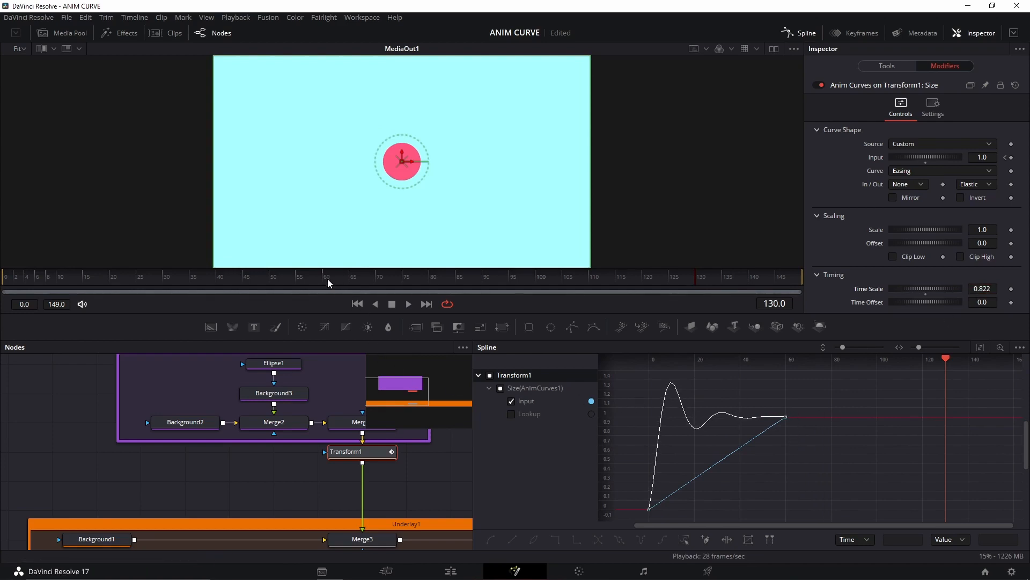
pyautogui.doubleClick(926, 294)
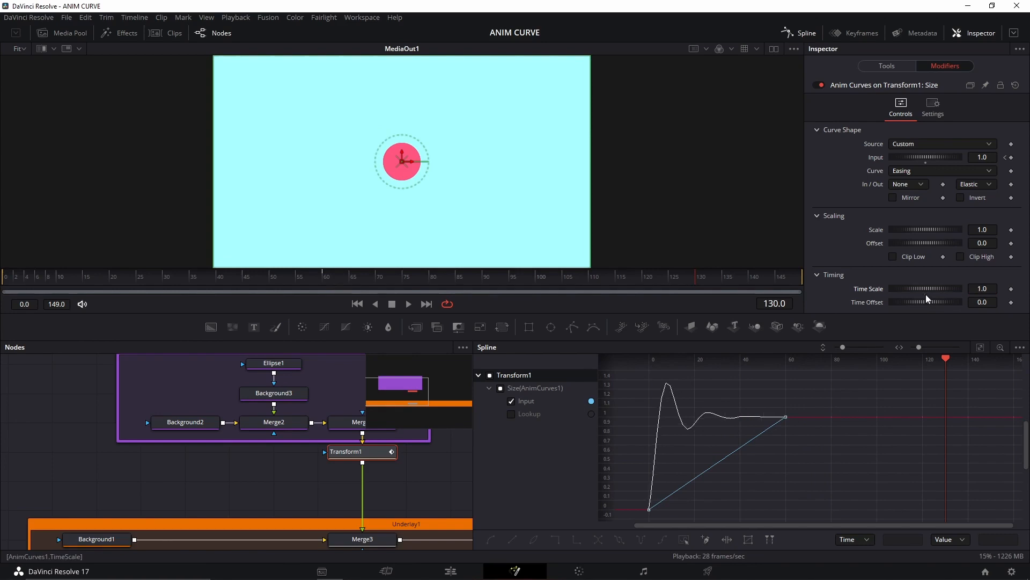
# Select the Input curve's end keyframe at frame 60 in the Spline editor and retime it to frame 30
pyautogui.click(324, 272)
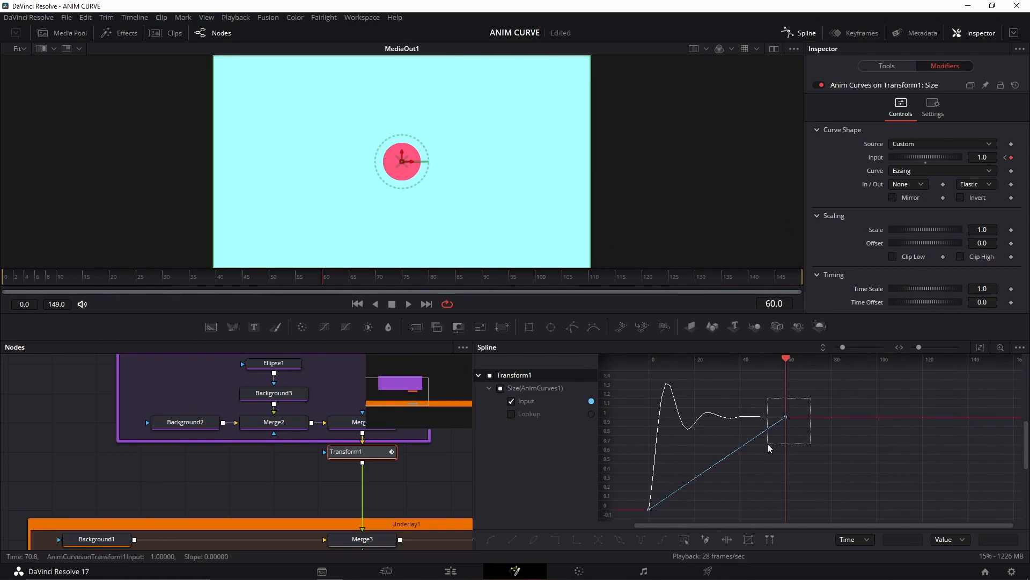
pyautogui.moveTo(810, 398); pyautogui.dragTo(768, 443)
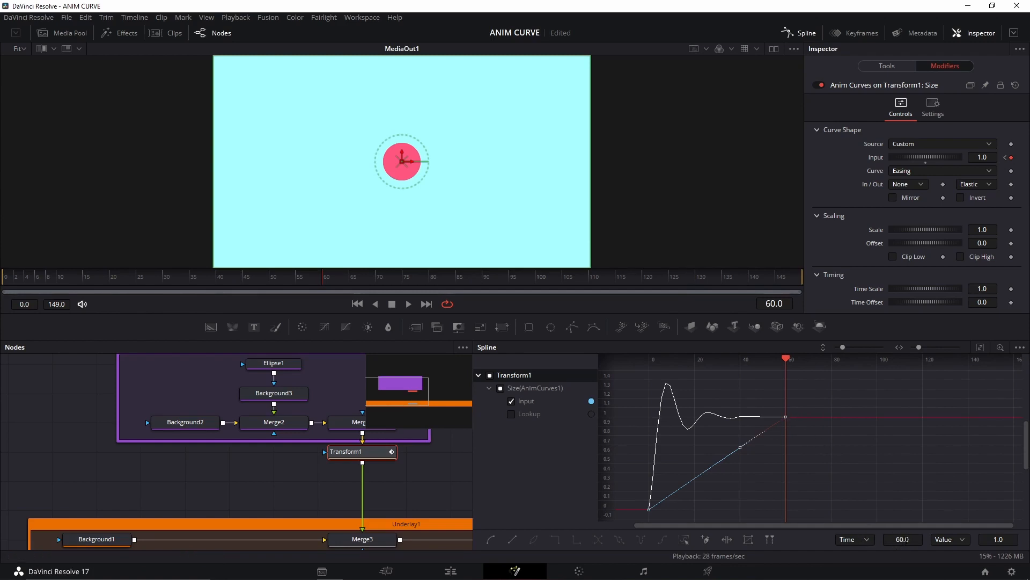
pyautogui.click(907, 539)
pyautogui.write('30')
pyautogui.press('Return')
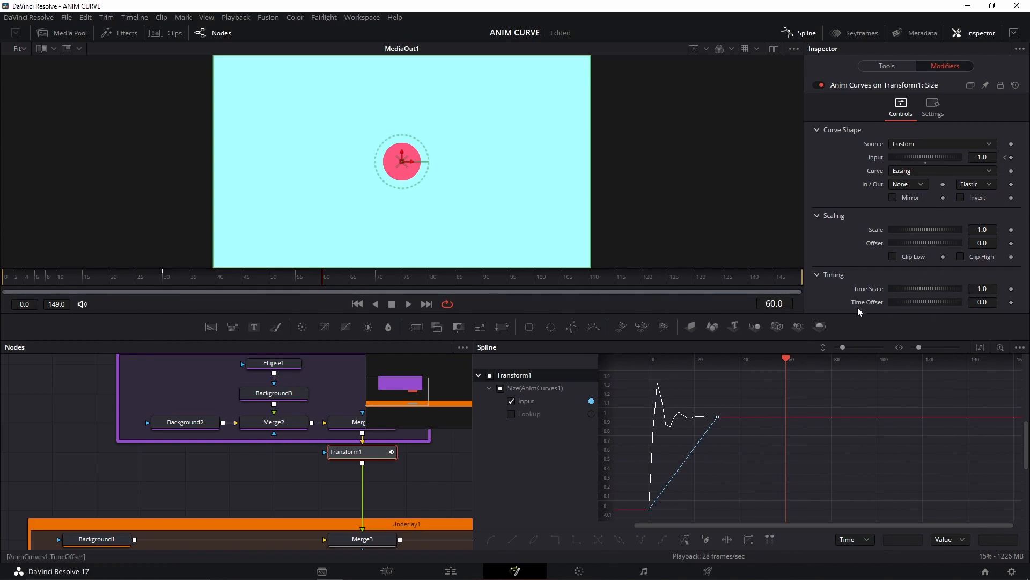
# Play the shortened animation from frame 0 and undo the end keyframe's retiming
pyautogui.moveTo(79, 279); pyautogui.dragTo(3, 278)
pyautogui.press('space')
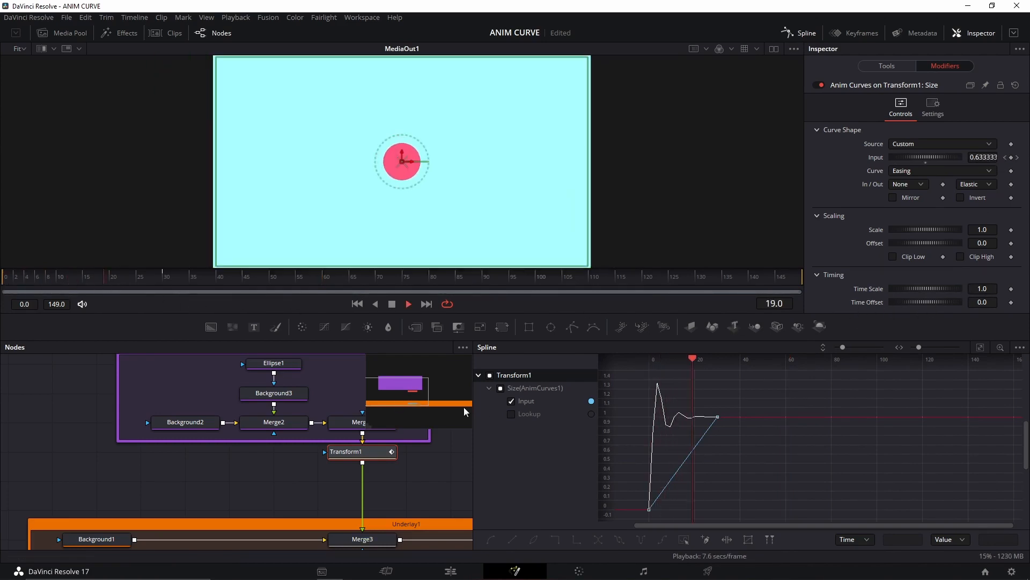
pyautogui.press('space')
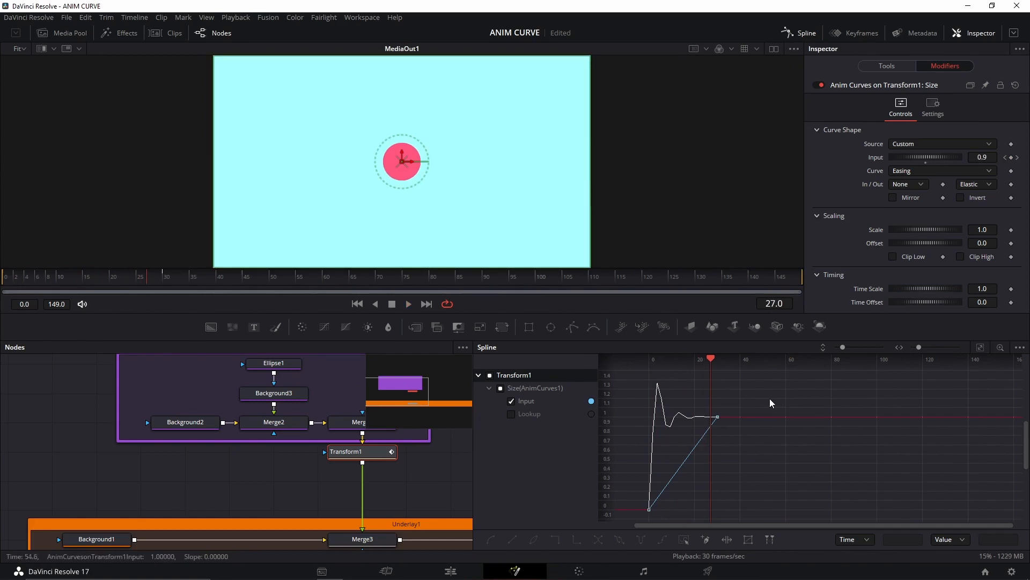
pyautogui.hotkey('ctrl', 'z')
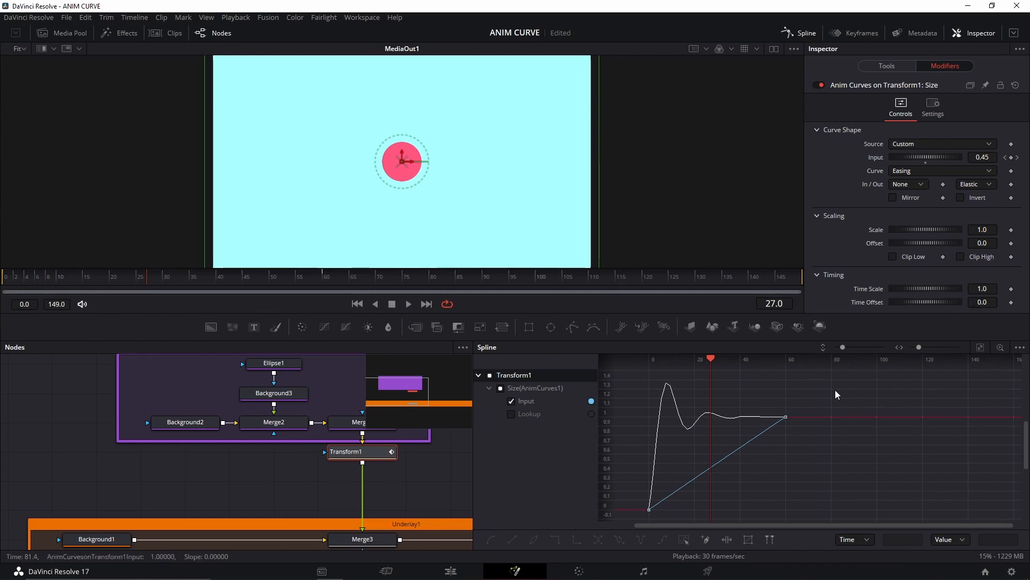
# Try Anim Curves Time Offsets of 0.413 and 0.18, playing the latter from frame 0, and reset the offset to 0.0
pyautogui.moveTo(980, 302)
pyautogui.mouseDown()
pyautogui.moveTo(1023, 302)
pyautogui.moveTo(963, 302)
pyautogui.mouseUp()
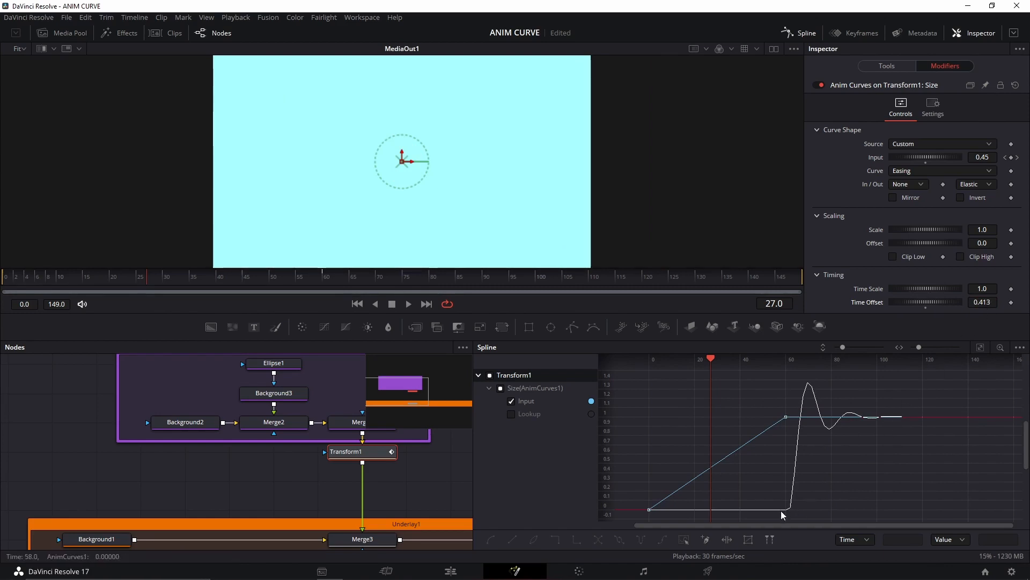
pyautogui.moveTo(984, 303); pyautogui.dragTo(949, 302)
pyautogui.click(2, 282)
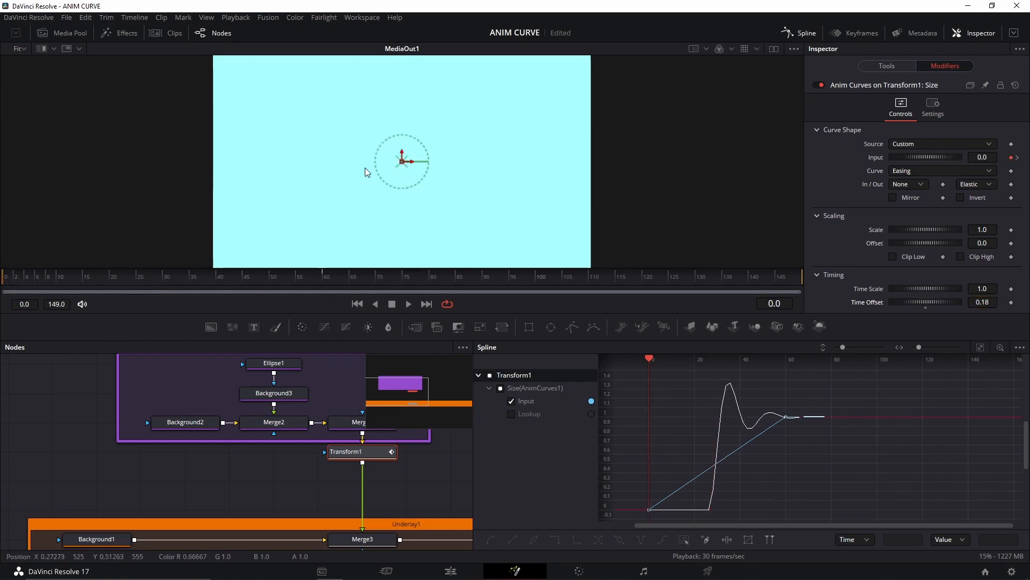
pyautogui.press('space')
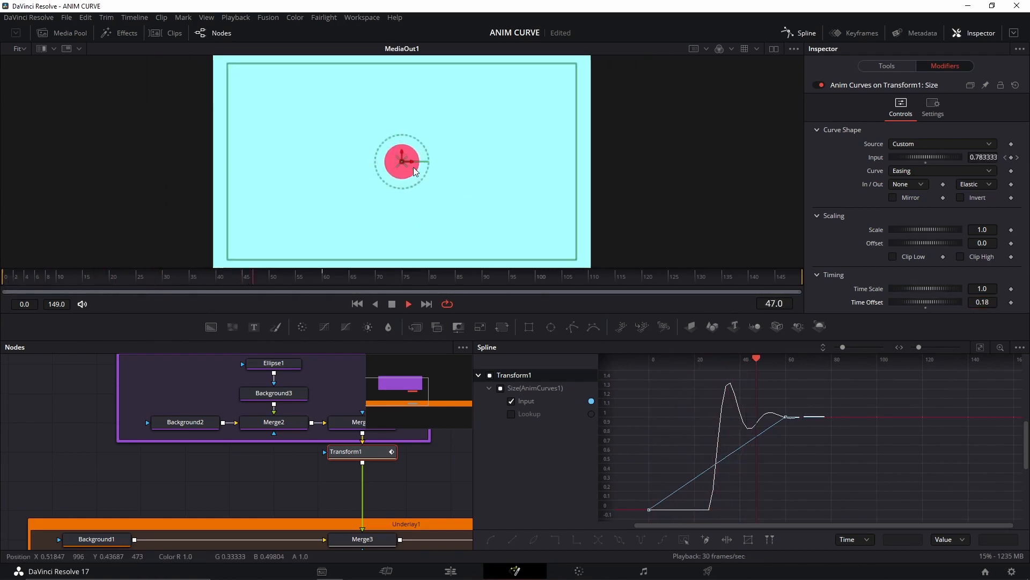
pyautogui.press('space')
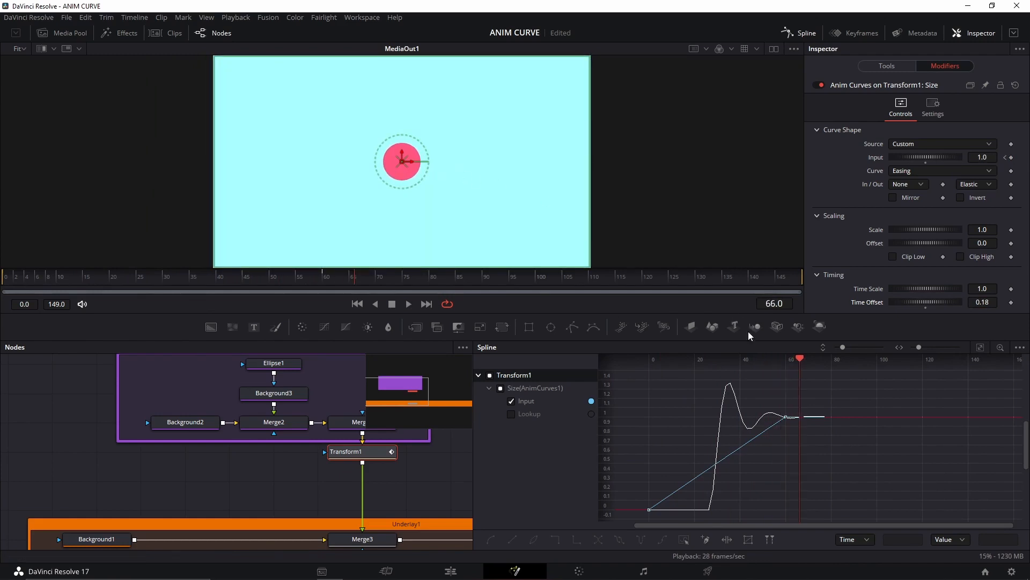
pyautogui.doubleClick(925, 307)
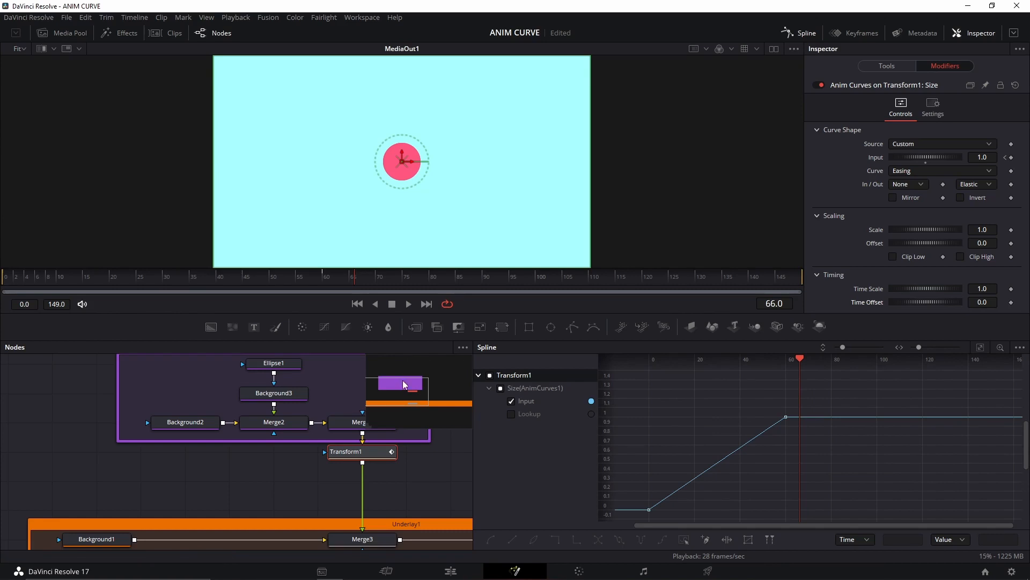
# Play the elastic size animation from frame 0 with the default timing settings
pyautogui.moveTo(70, 278); pyautogui.dragTo(3, 276)
pyautogui.press('space')
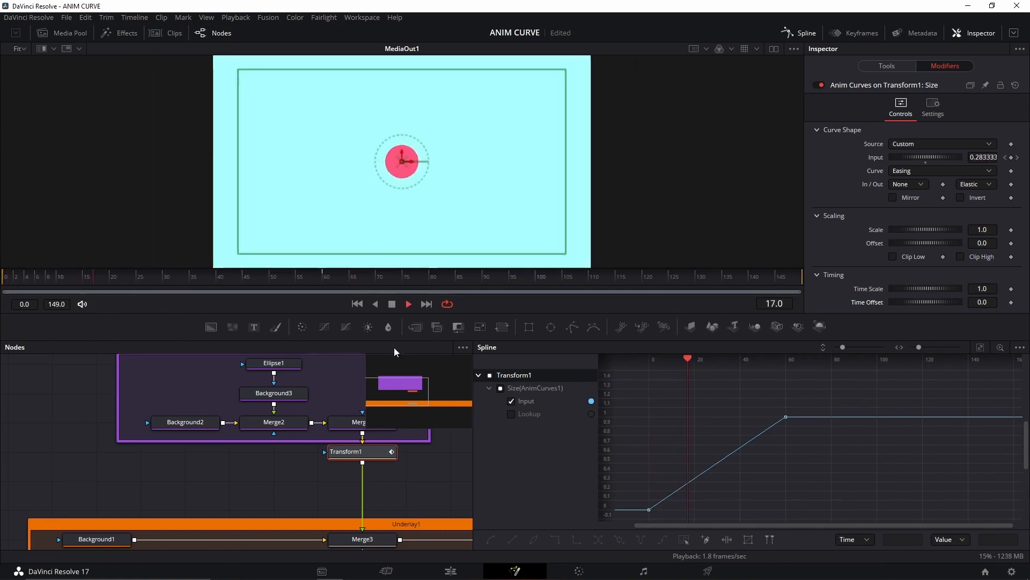
pyautogui.press('space')
pyautogui.press('space')
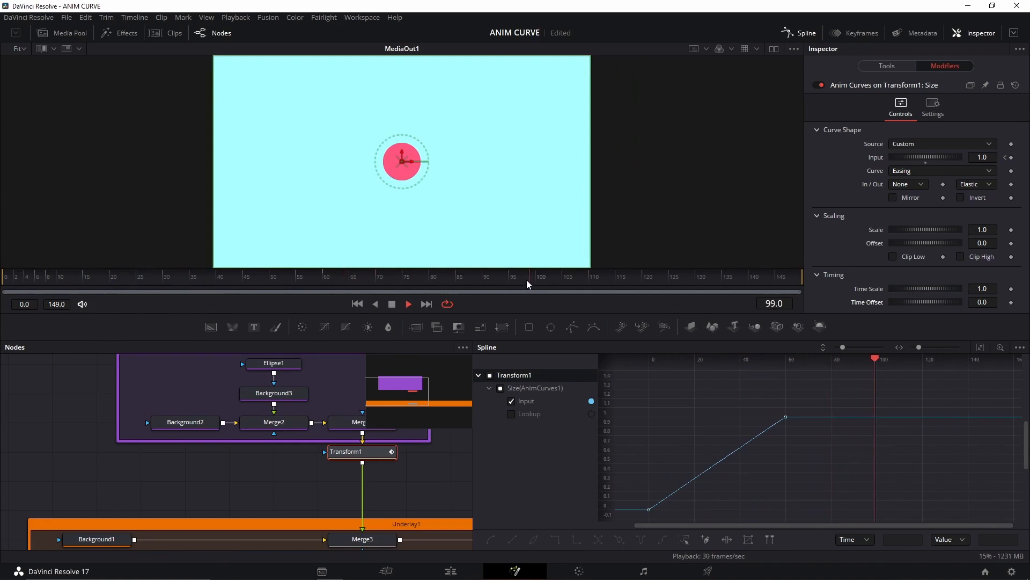
pyautogui.press('space')
# Add an Anim Curves Input keyframe of 0 at frame 120 to shrink the circle back to nothing
pyautogui.click(643, 276)
pyautogui.click(983, 157)
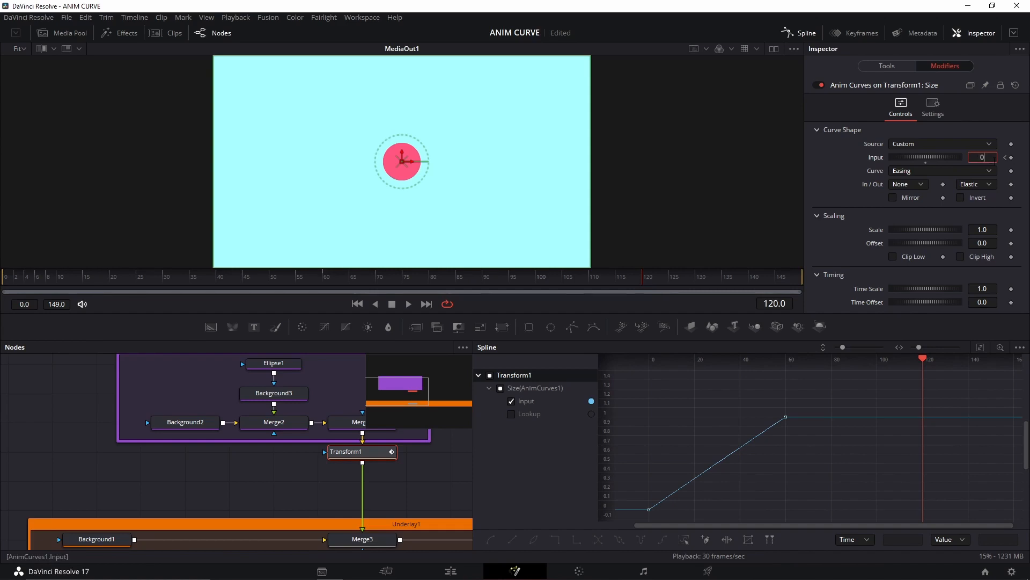
pyautogui.write('0')
pyautogui.press('Tab')
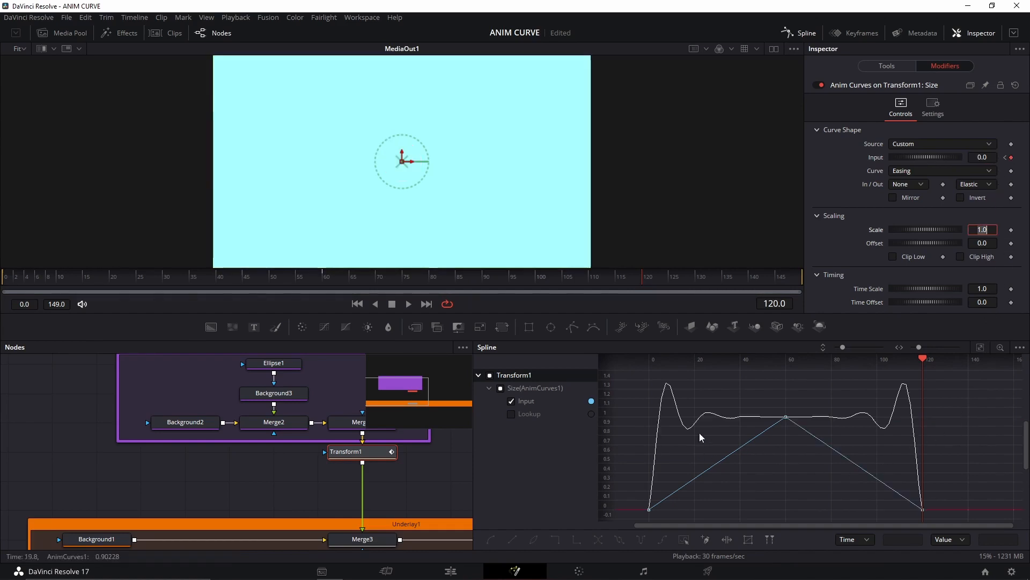
pyautogui.click(956, 447)
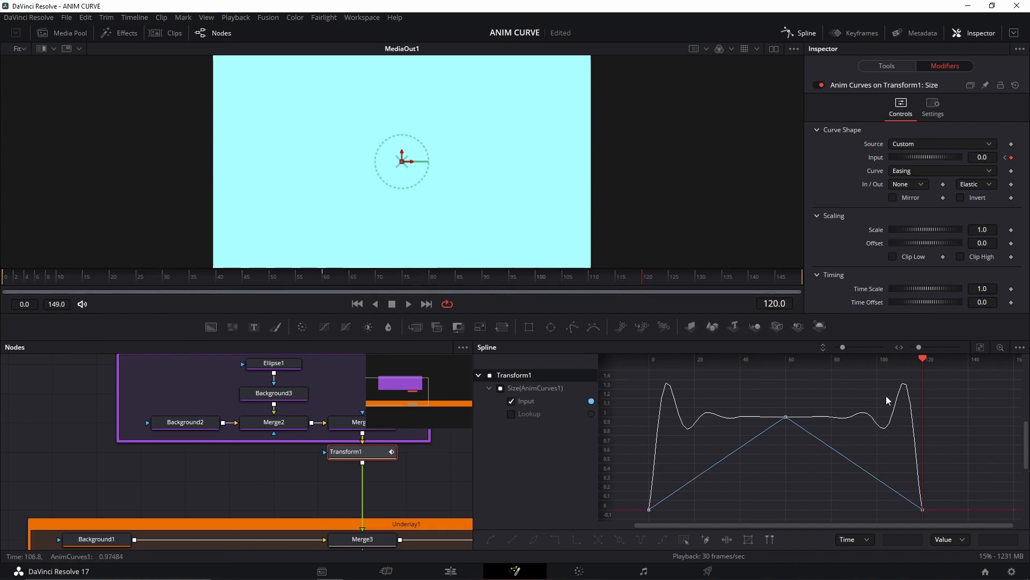
# Play the grow-and-shrink animation from frame 0, both with Transform1 selected and with it deselected to hide its on-screen controls
pyautogui.click(3, 281)
pyautogui.press('space')
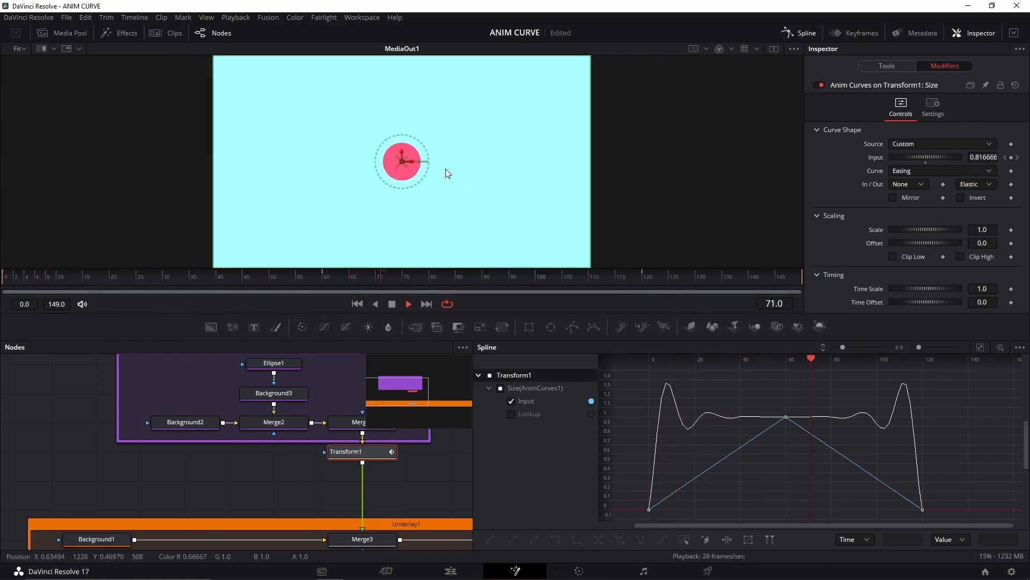
pyautogui.press('space')
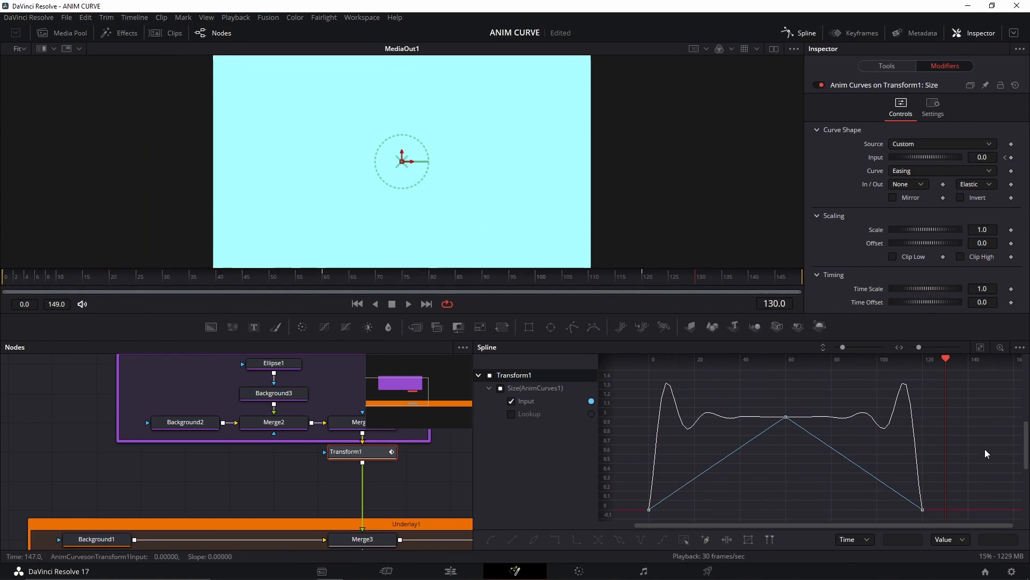
pyautogui.click(240, 464)
pyautogui.moveTo(110, 278); pyautogui.dragTo(4, 278)
pyautogui.press('space')
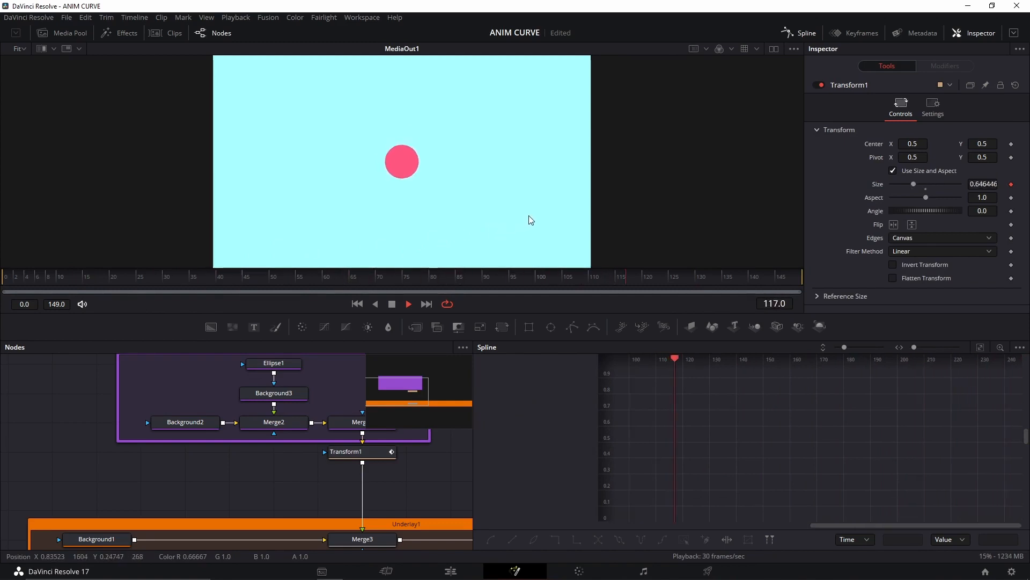
pyautogui.press('space')
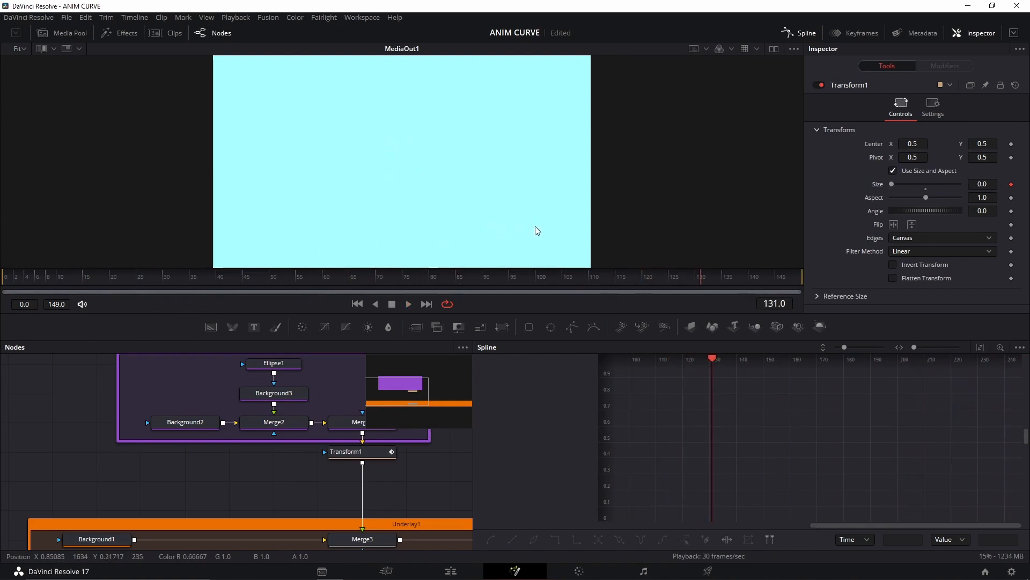
# Reselect Transform1, fit its Anim Curves in the Spline editor and remove the Input keyframe at frame 120
pyautogui.click(382, 450)
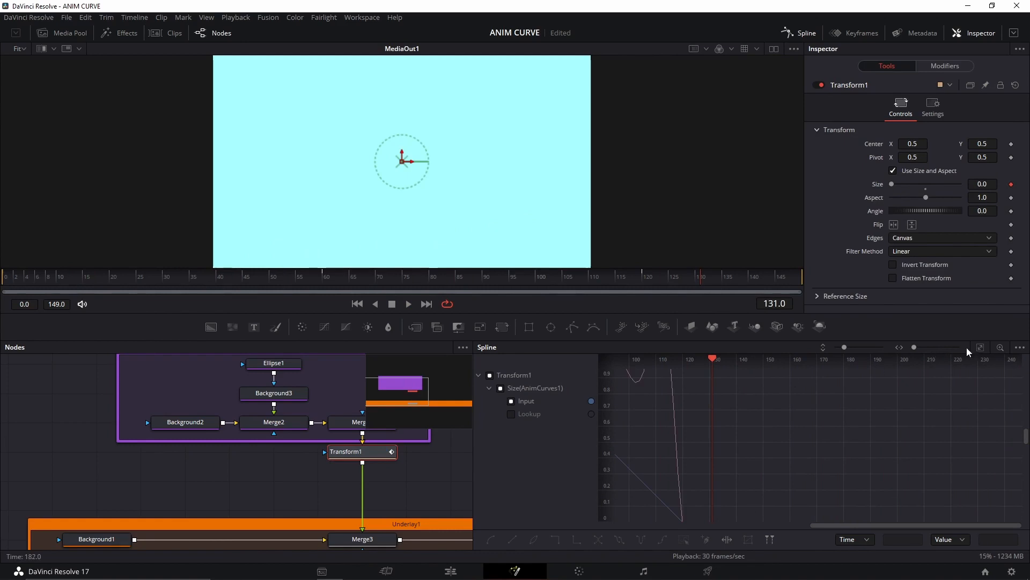
pyautogui.click(982, 347)
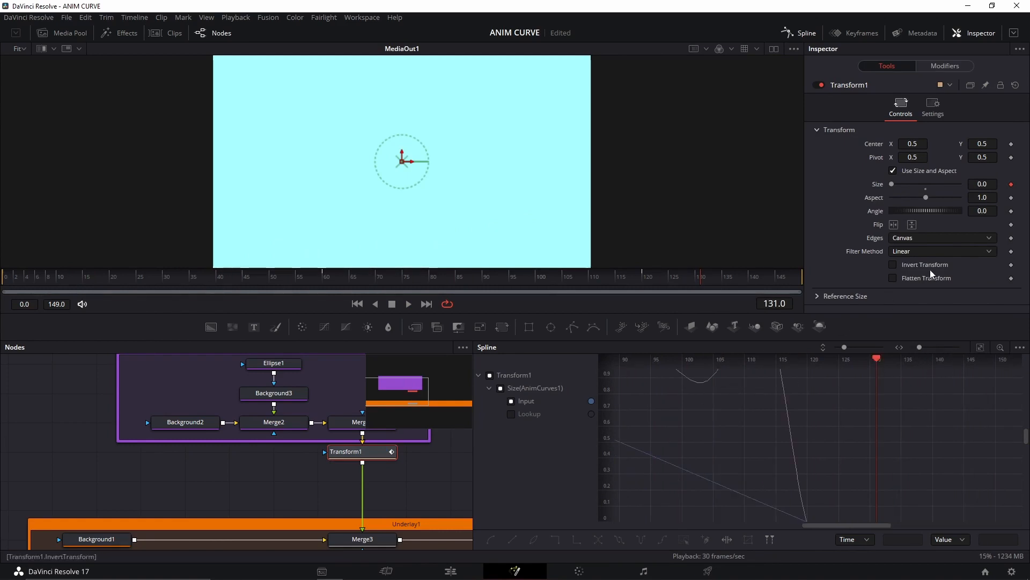
pyautogui.click(949, 66)
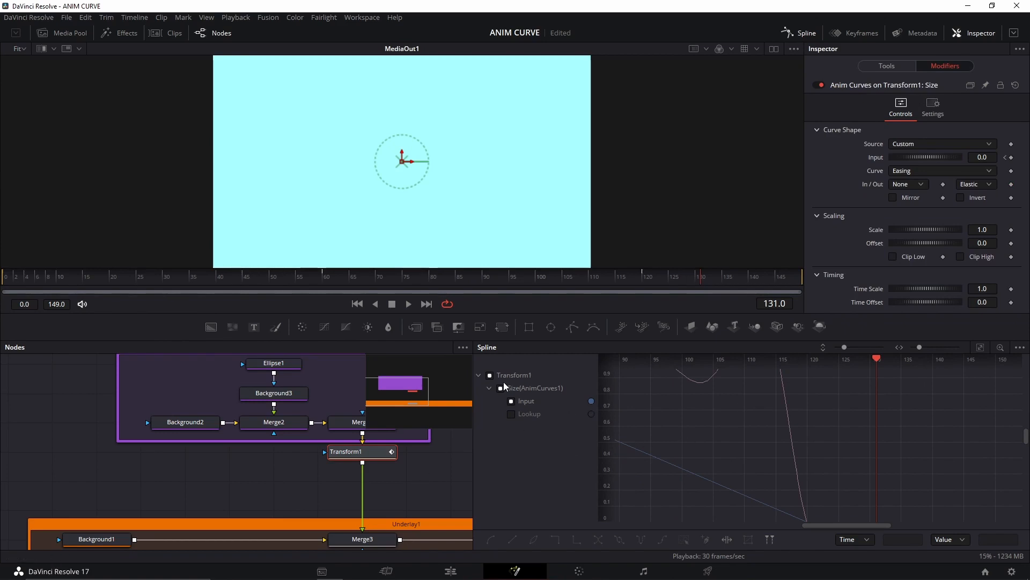
pyautogui.click(489, 375)
pyautogui.click(489, 374)
pyautogui.click(980, 348)
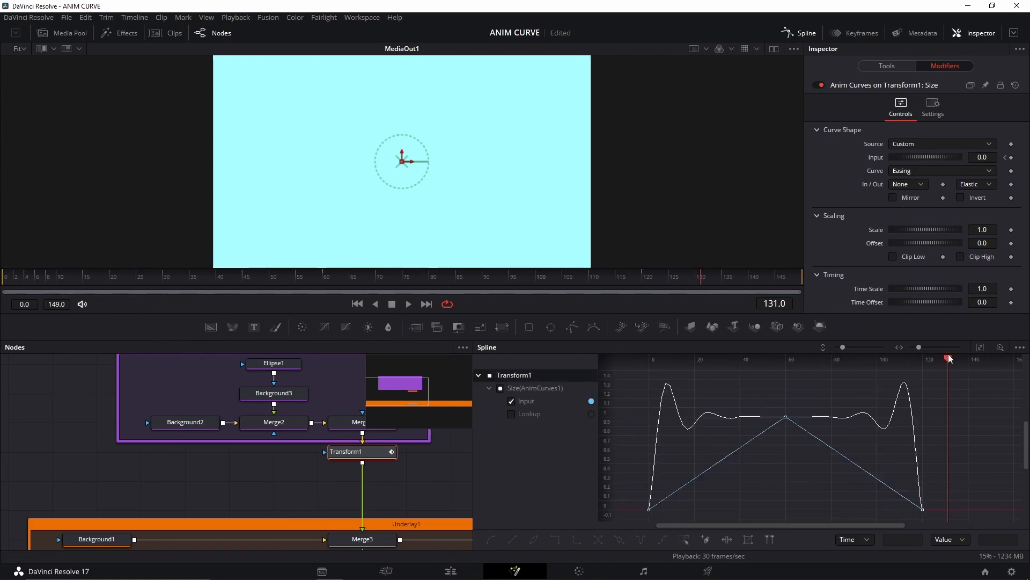
pyautogui.moveTo(651, 279); pyautogui.dragTo(644, 280)
pyautogui.click(1011, 158)
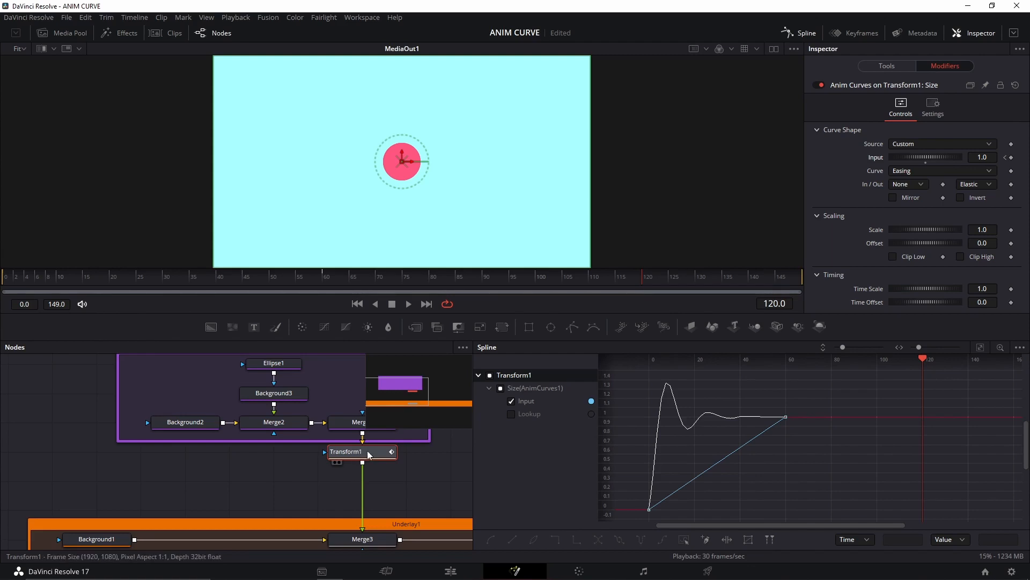
# Add a second Transform node between Transform1 and Merge3 and go to frame 0
pyautogui.moveTo(384, 465); pyautogui.dragTo(320, 462)
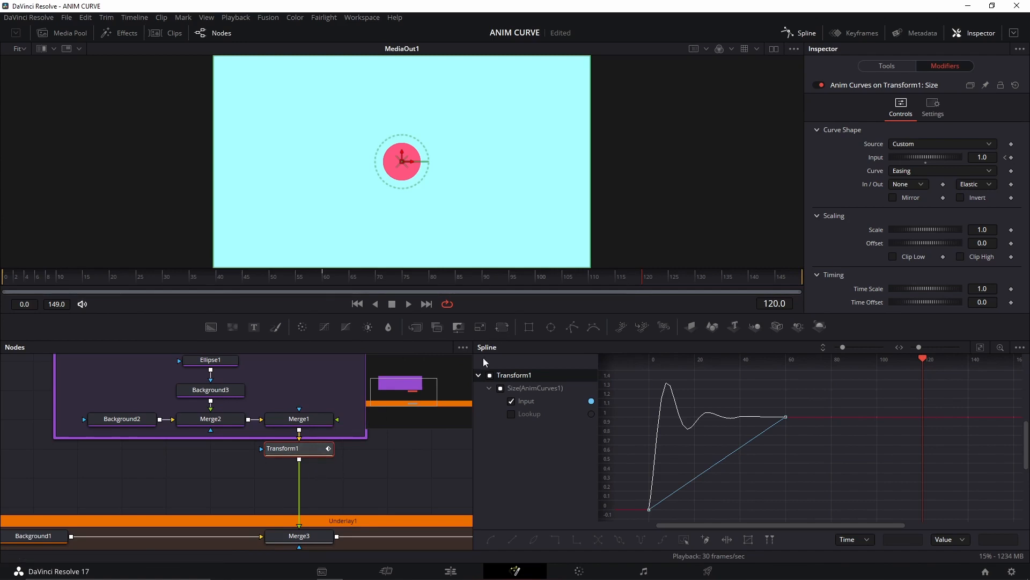
pyautogui.click(503, 328)
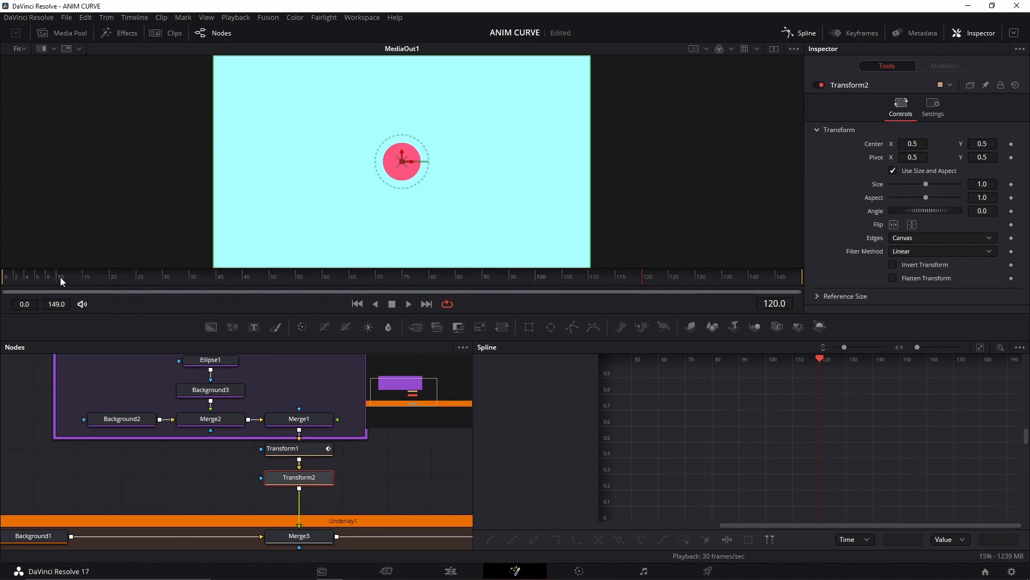
pyautogui.click(16, 278)
pyautogui.moveTo(15, 279); pyautogui.dragTo(6, 279)
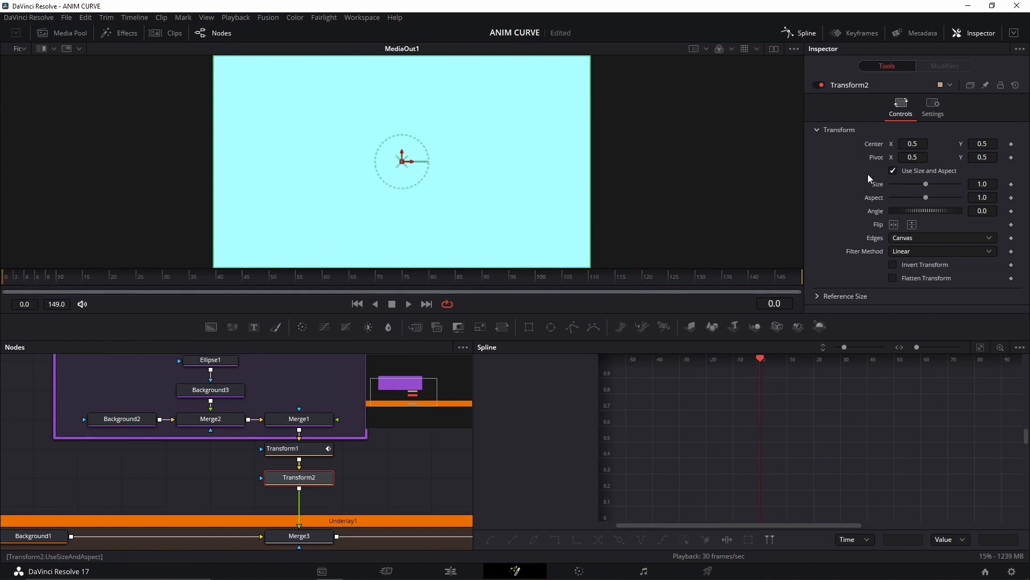
# Modify Transform2's Size with Anim Curves and open the modifier's settings
pyautogui.rightClick(878, 185)
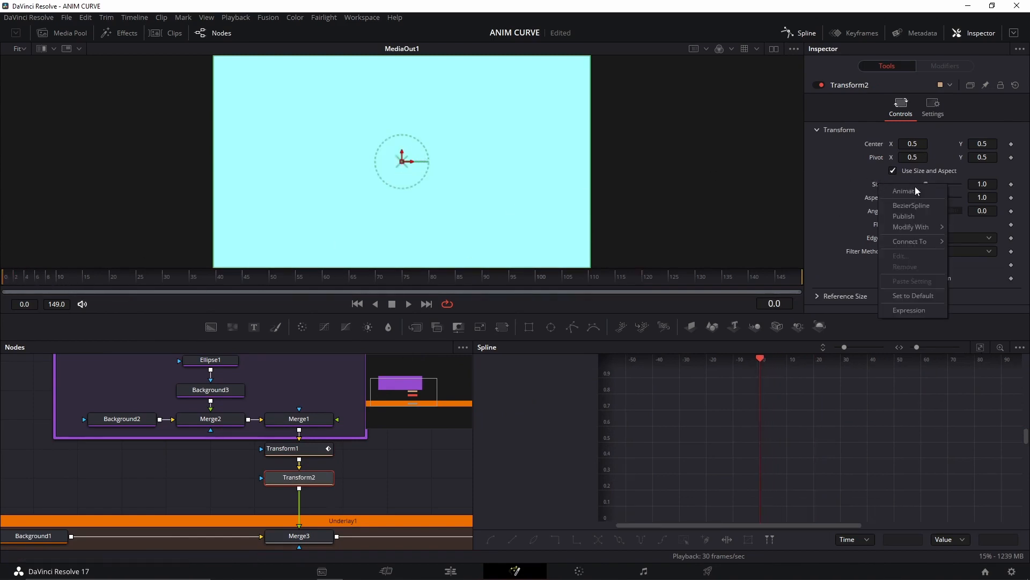
pyautogui.moveTo(903, 226)
pyautogui.click(851, 227)
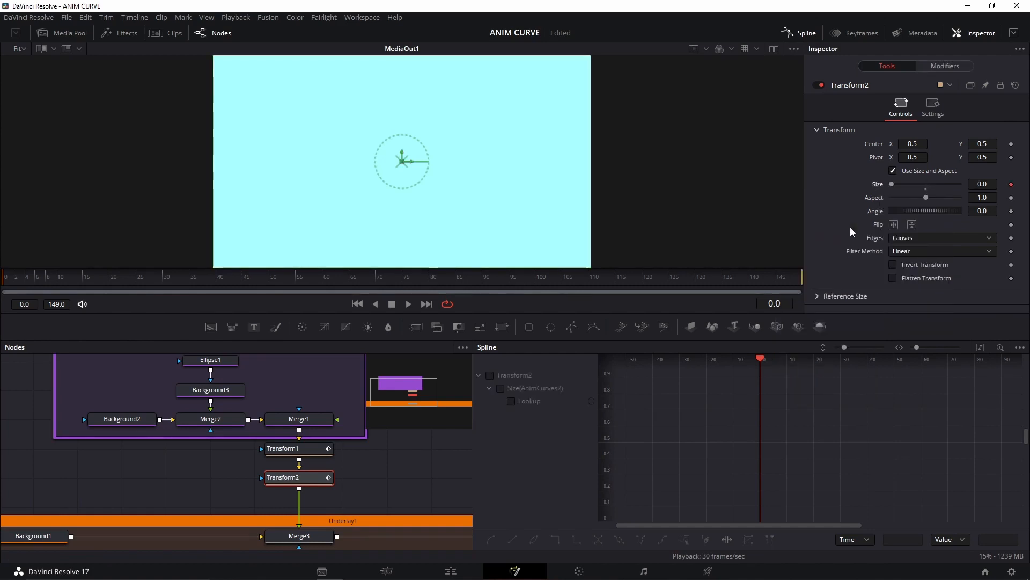
pyautogui.click(957, 66)
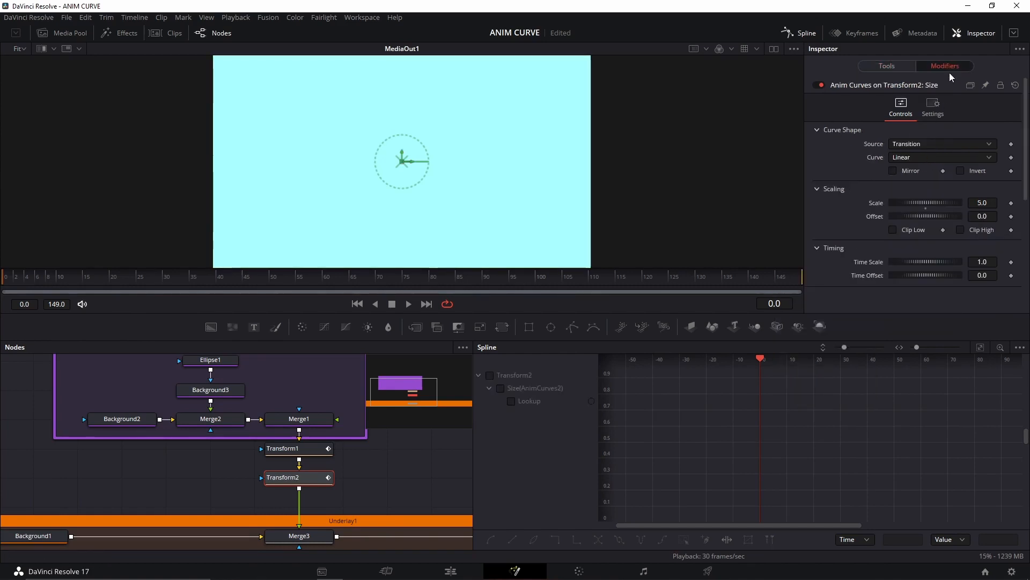
# Set the Source of Transform2's Anim Curves to Custom and add an Input keyframe of 0.0 at frame 60
pyautogui.click(895, 144)
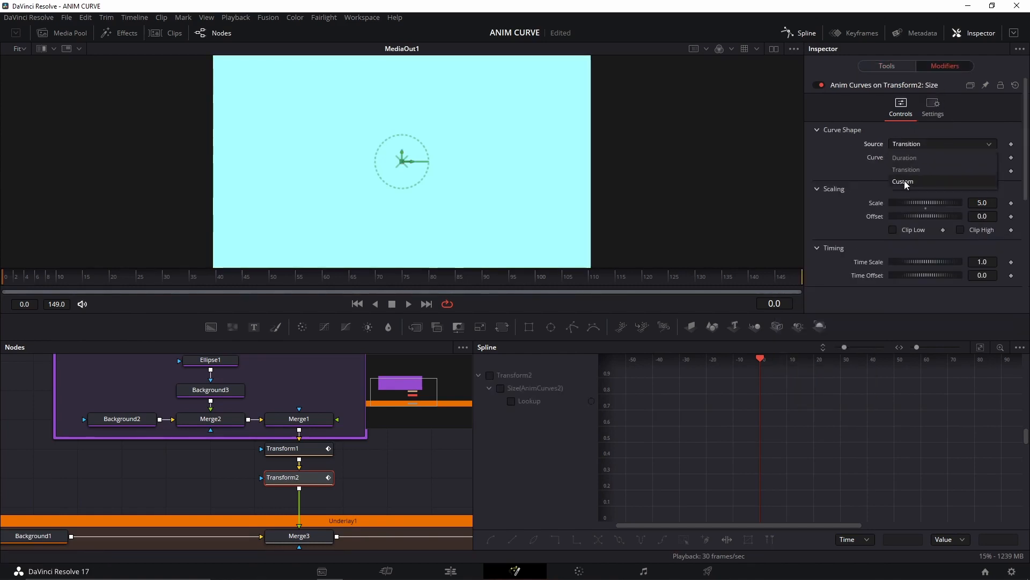
pyautogui.click(904, 180)
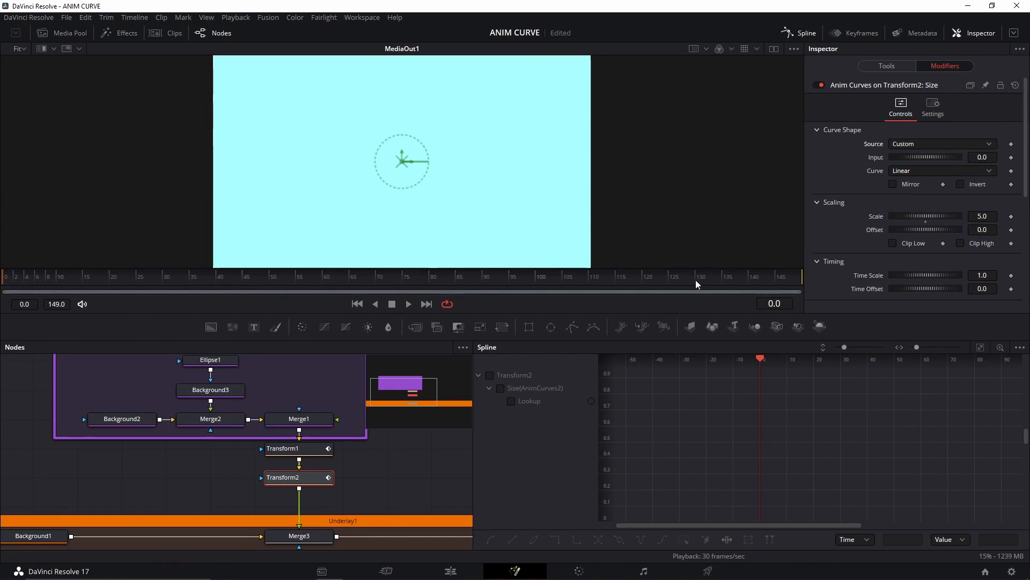
pyautogui.click(323, 276)
pyautogui.click(1011, 158)
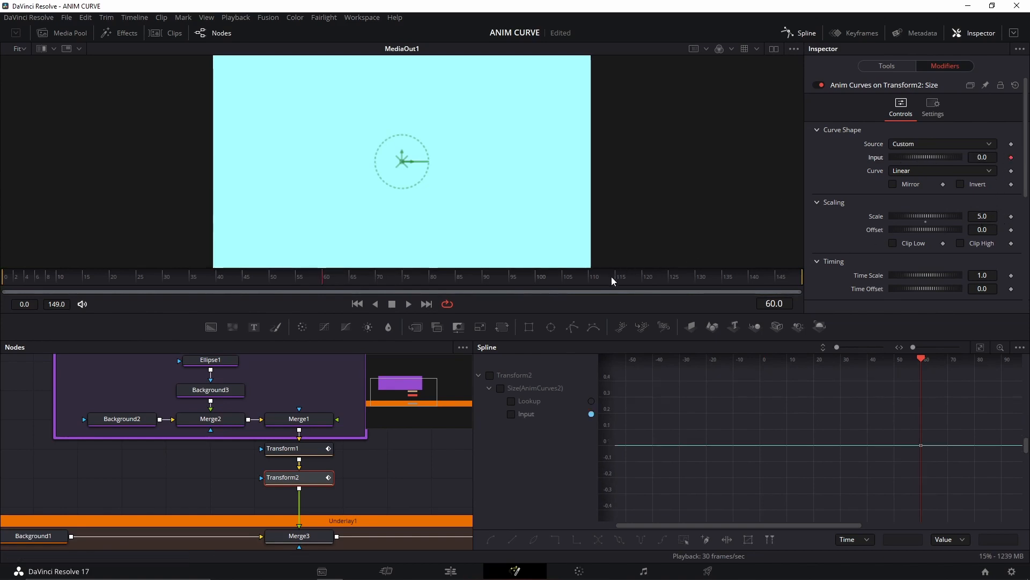
# Set the Input of Transform2's Anim Curves to 1.0 at frame 120
pyautogui.click(648, 279)
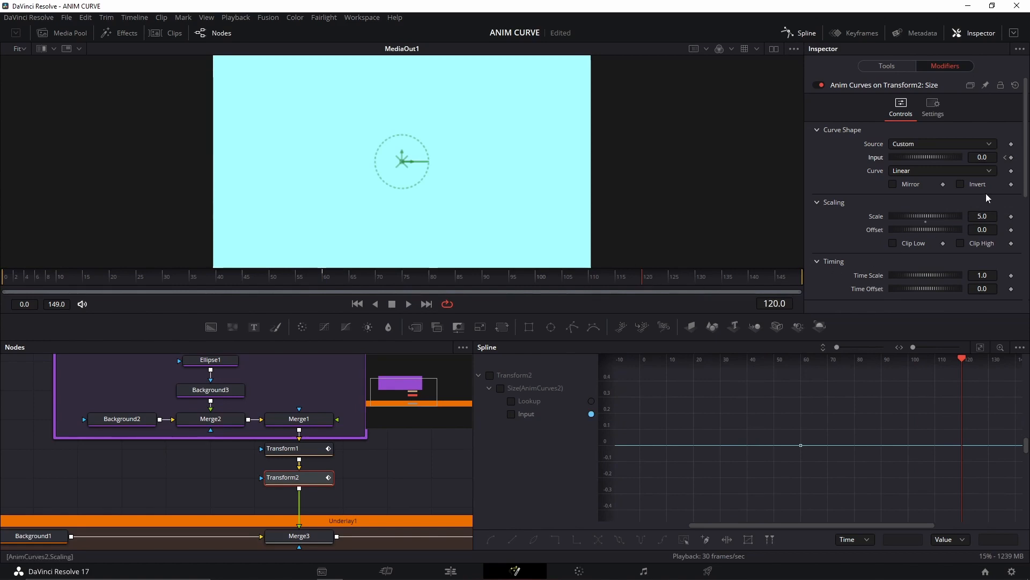
pyautogui.click(982, 157)
pyautogui.press('Tab')
pyautogui.click(936, 418)
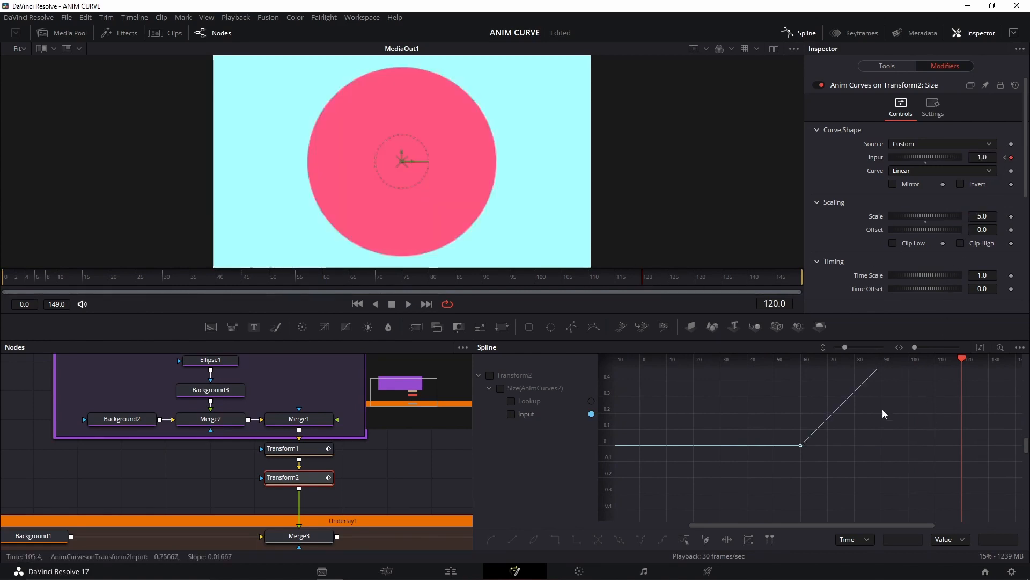
# Try Transform2's Size at 1.0 on frame 60 and return it to 0.0
pyautogui.hotkey('alt', '[')
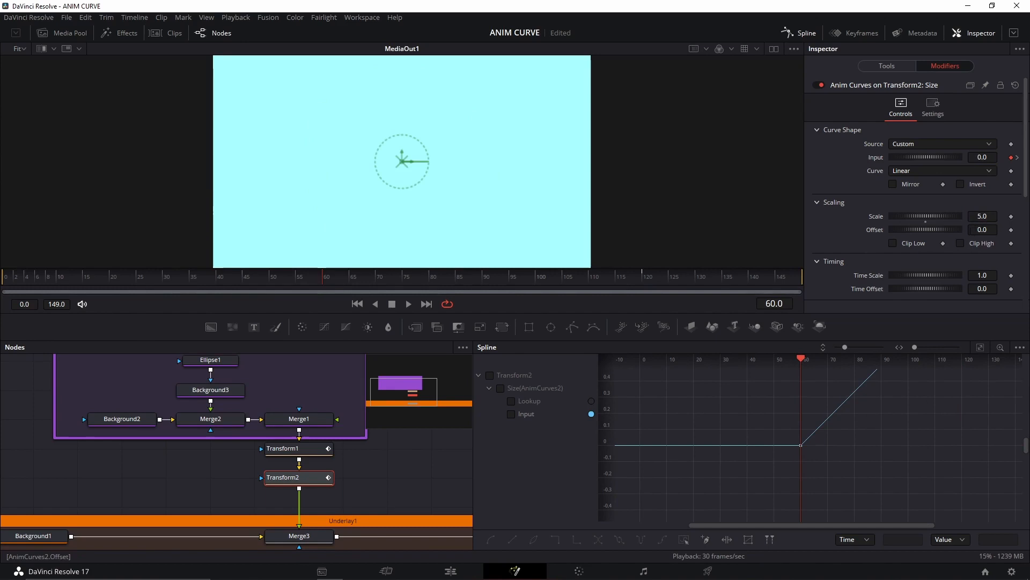
pyautogui.click(891, 66)
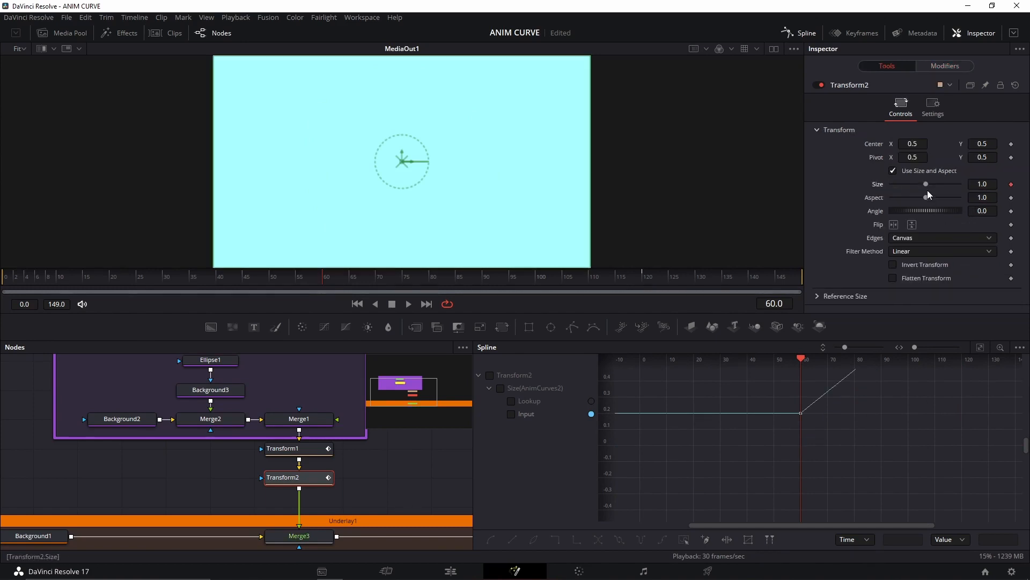
pyautogui.click(943, 69)
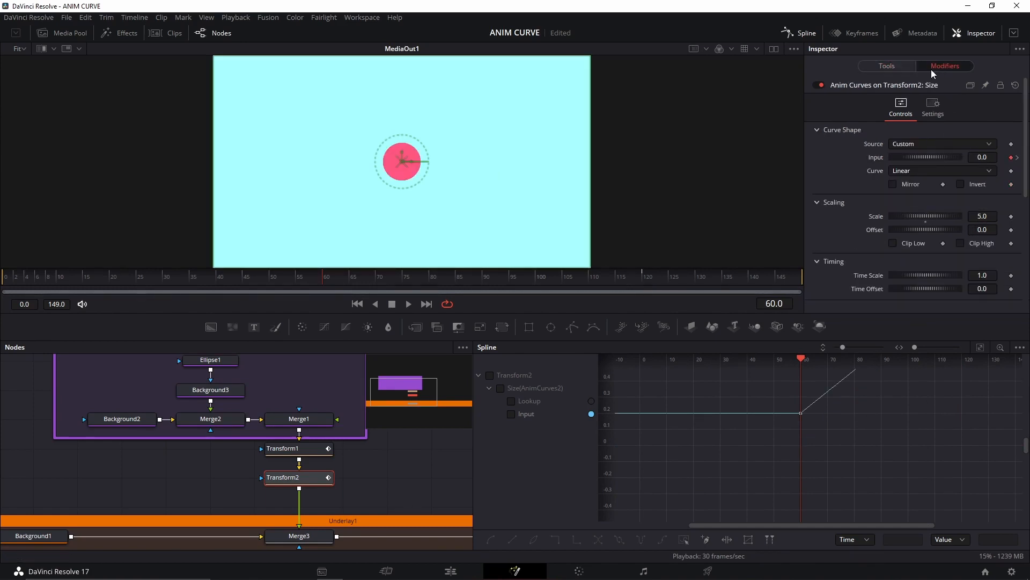
pyautogui.click(893, 66)
pyautogui.moveTo(925, 184); pyautogui.dragTo(899, 188)
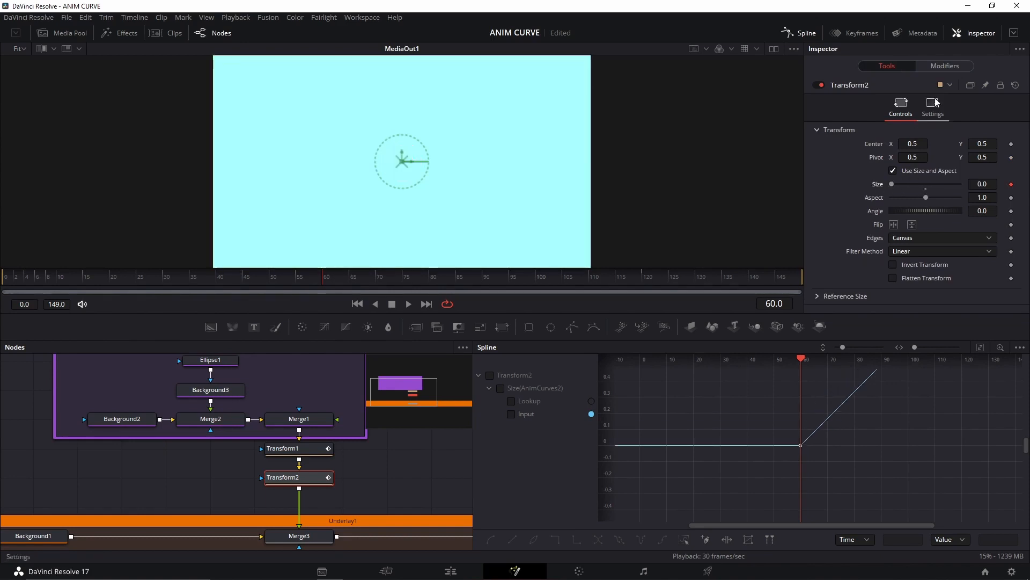
# Set the scaling Offset of Transform2's Anim Curves modifier to 1.0
pyautogui.click(945, 66)
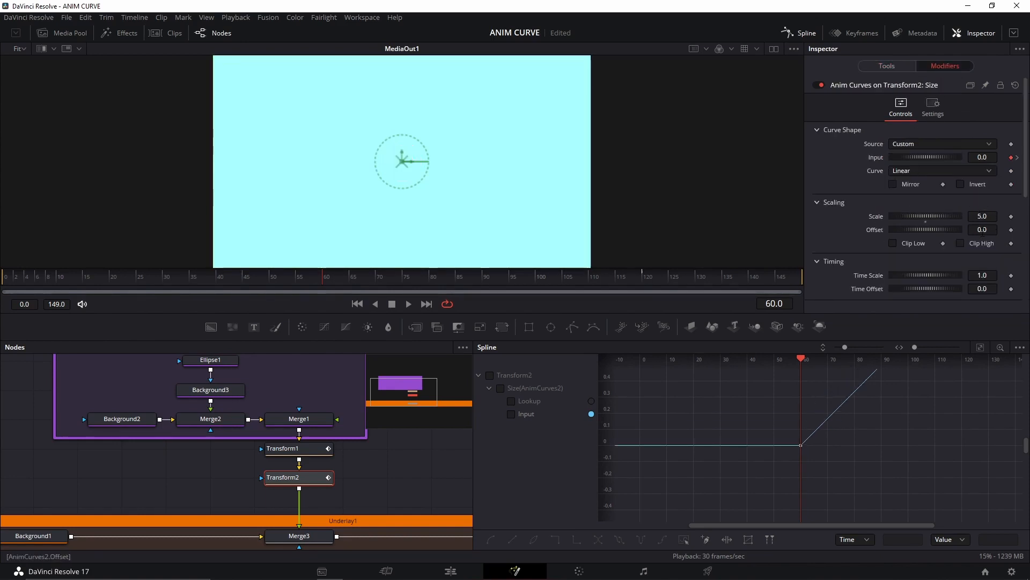
pyautogui.click(982, 230)
pyautogui.write('1')
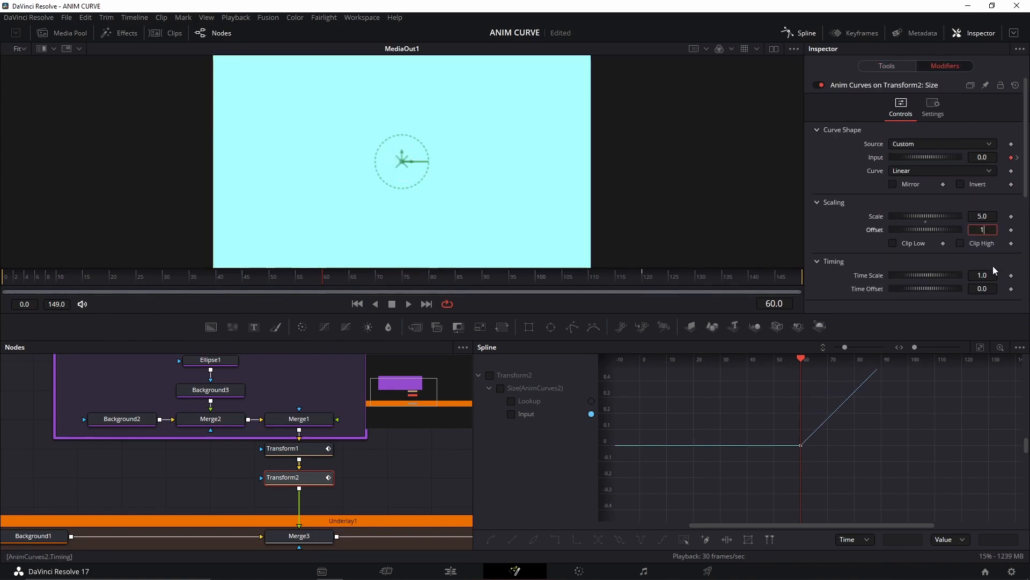
pyautogui.press('Tab')
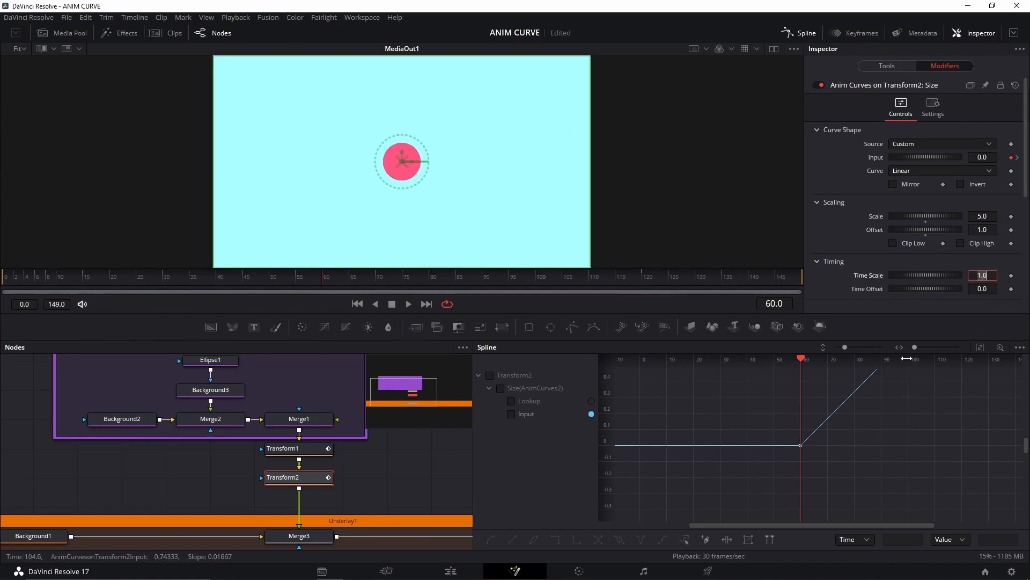
# Go to frame 120 and set the Scale of Transform2's Anim Curves to -1.0
pyautogui.click(643, 280)
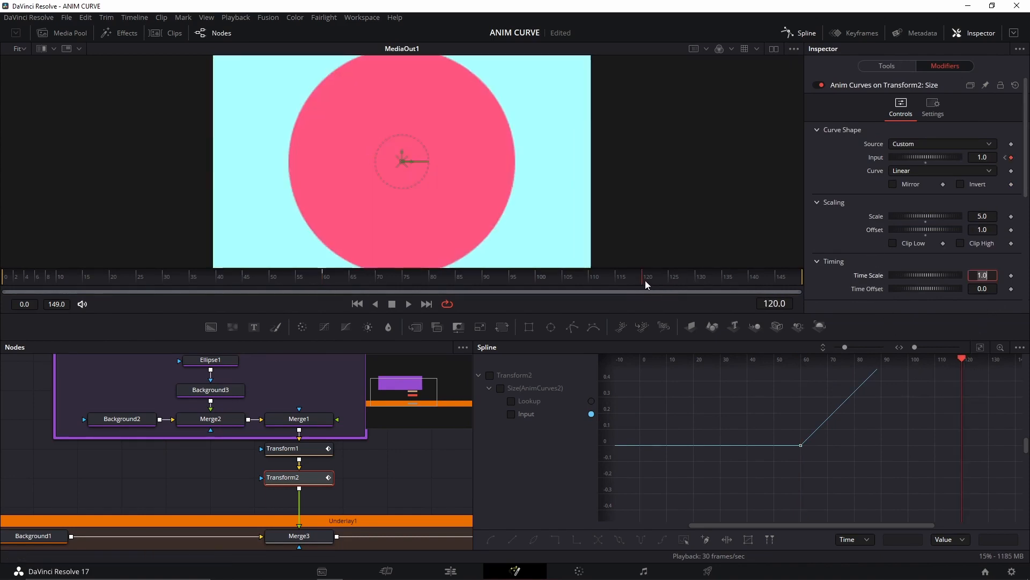
pyautogui.moveTo(988, 217); pyautogui.dragTo(3, 241)
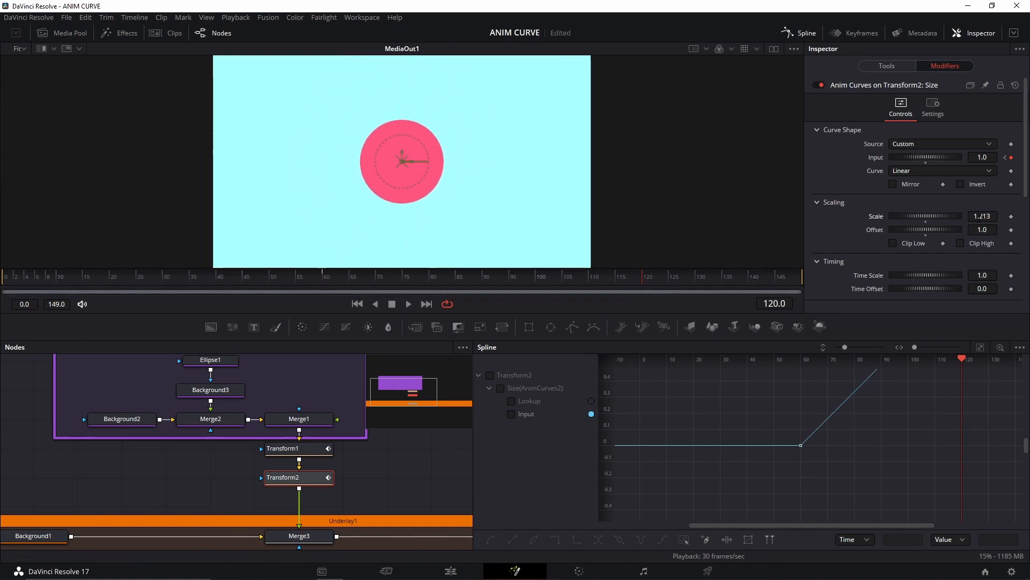
pyautogui.moveTo(988, 217); pyautogui.dragTo(36, 226)
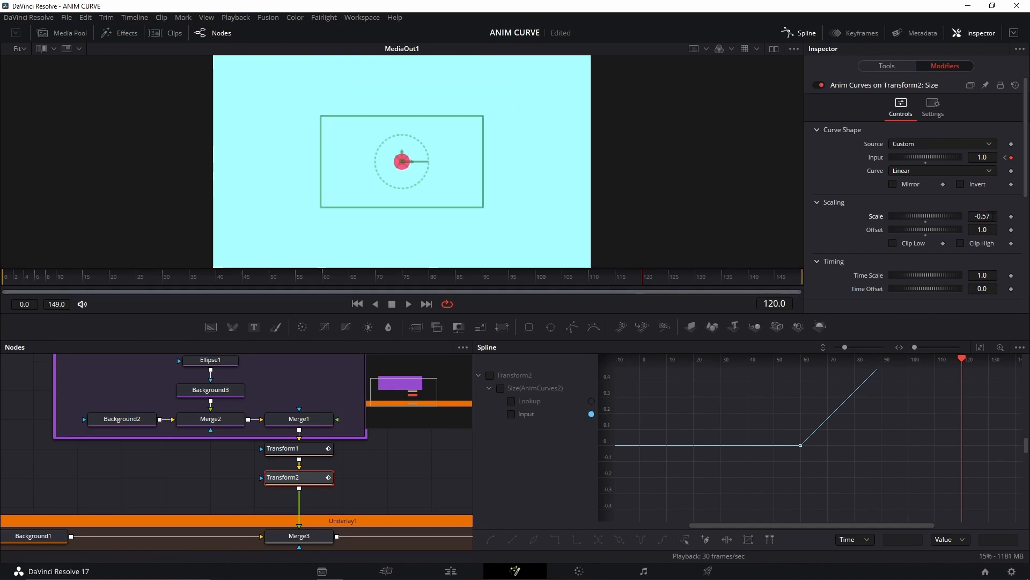
pyautogui.doubleClick(992, 217)
pyautogui.press('BackSpace')
pyautogui.write('-1')
pyautogui.press('Return')
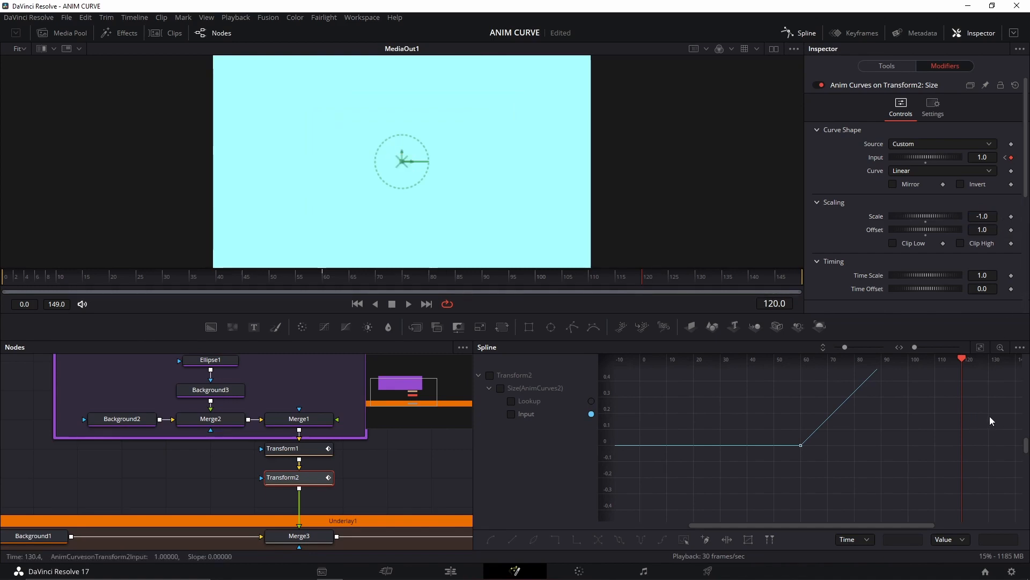
# Play the animation from frame 60 and fit Transform2's Lookup curve in the Spline editor
pyautogui.click(323, 279)
pyautogui.press('space')
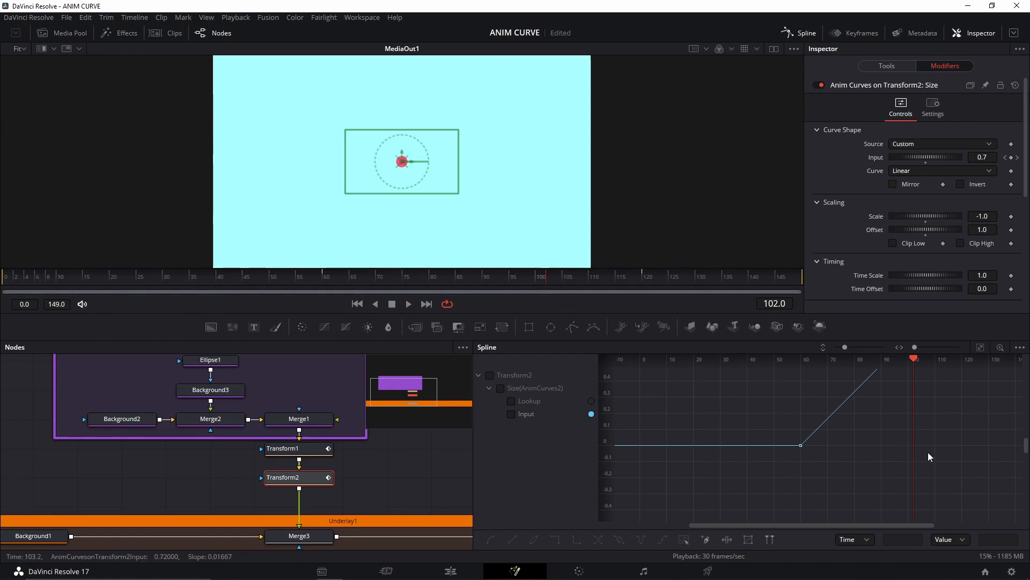
pyautogui.click(504, 377)
pyautogui.click(979, 347)
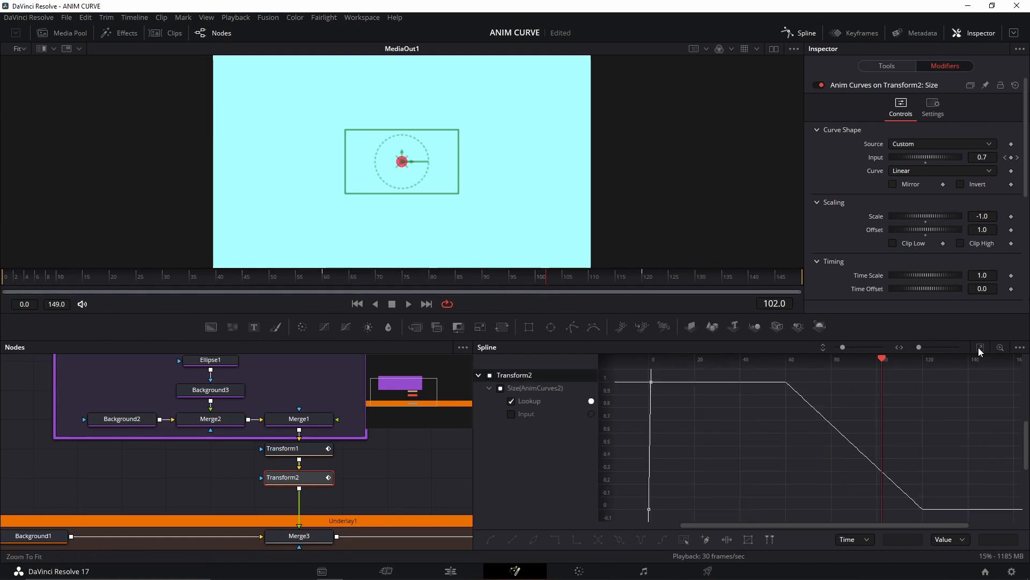
# Change the Curve of Transform2's Anim Curves to Easing with the In option set to Elastic
pyautogui.click(907, 171)
pyautogui.click(906, 197)
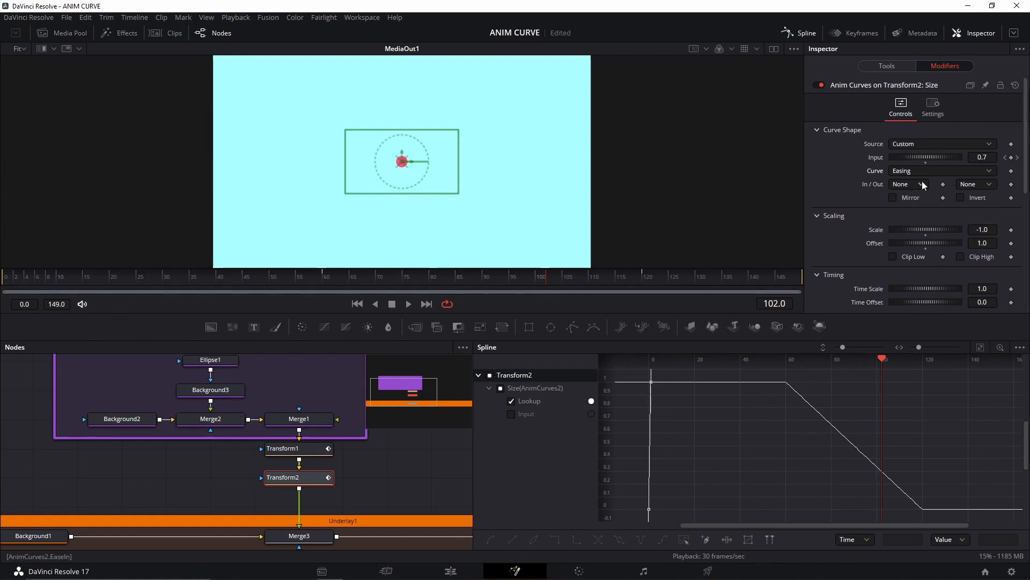
pyautogui.click(923, 186)
pyautogui.click(919, 303)
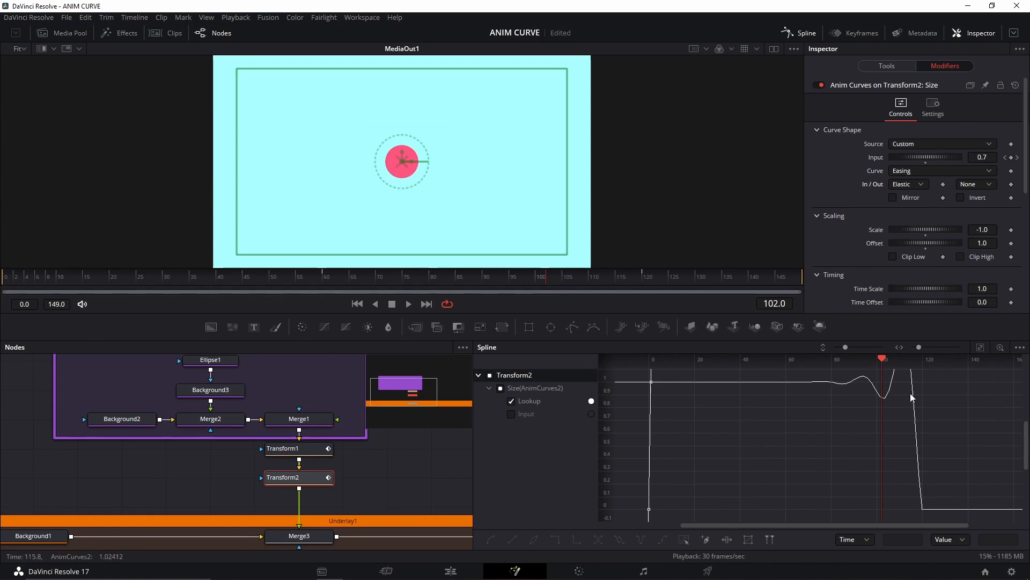
# Play the elastic shrink from frame 60, then play from an earlier frame with all nodes deselected to hide the on-screen controls
pyautogui.click(324, 279)
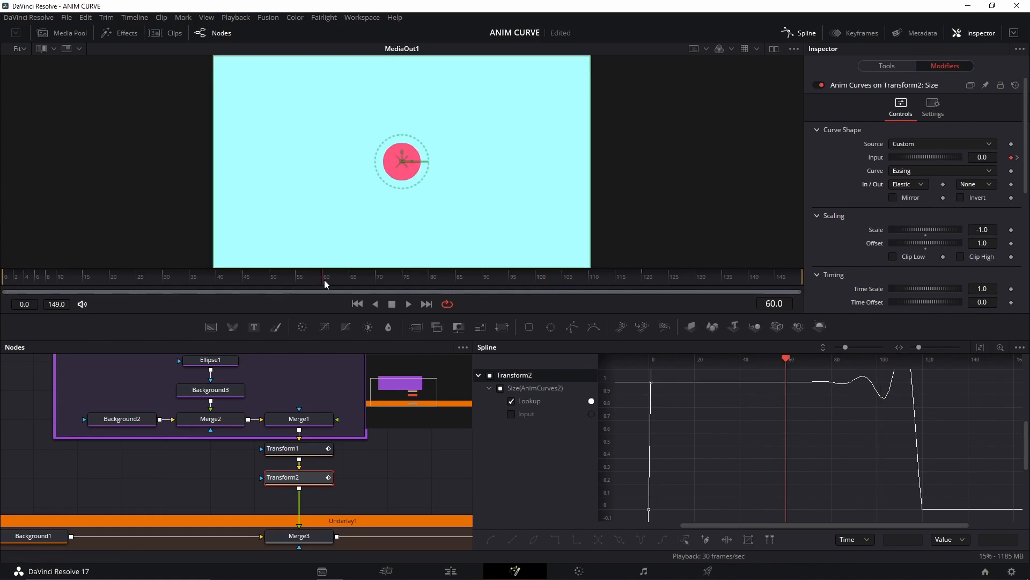
pyautogui.press('space')
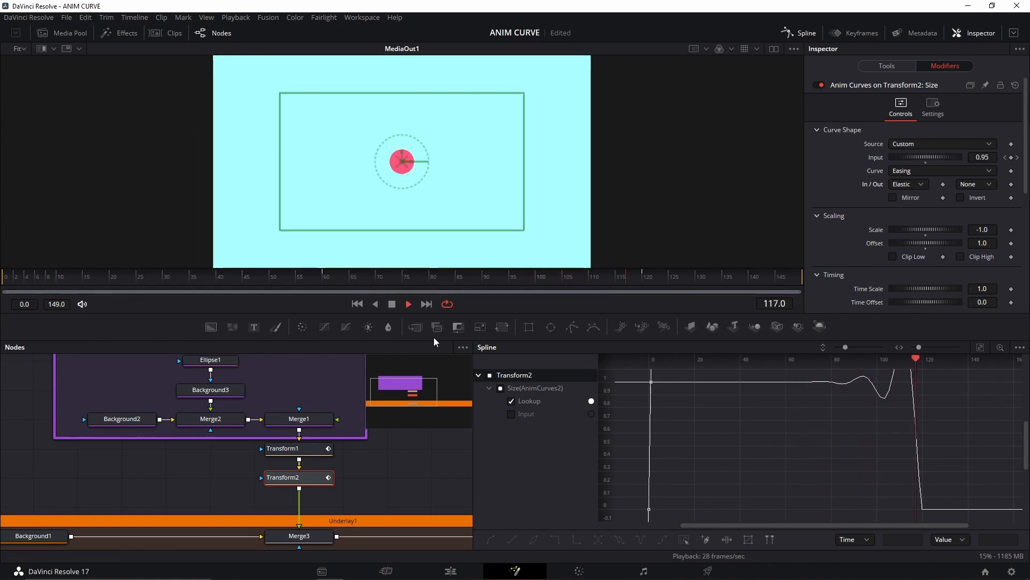
pyautogui.click(392, 304)
pyautogui.click(325, 276)
pyautogui.press('space')
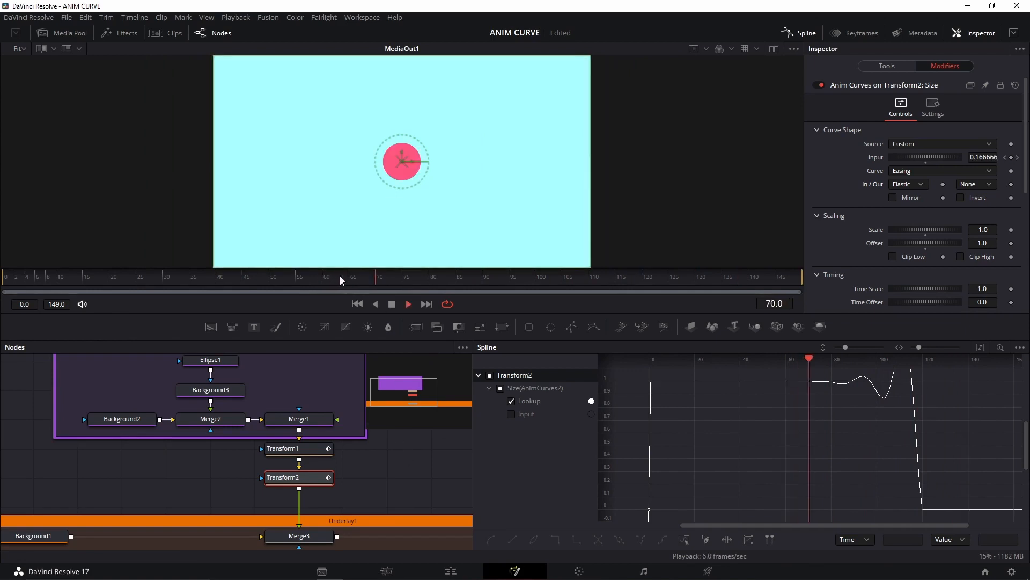
pyautogui.click(79, 280)
pyautogui.click(413, 449)
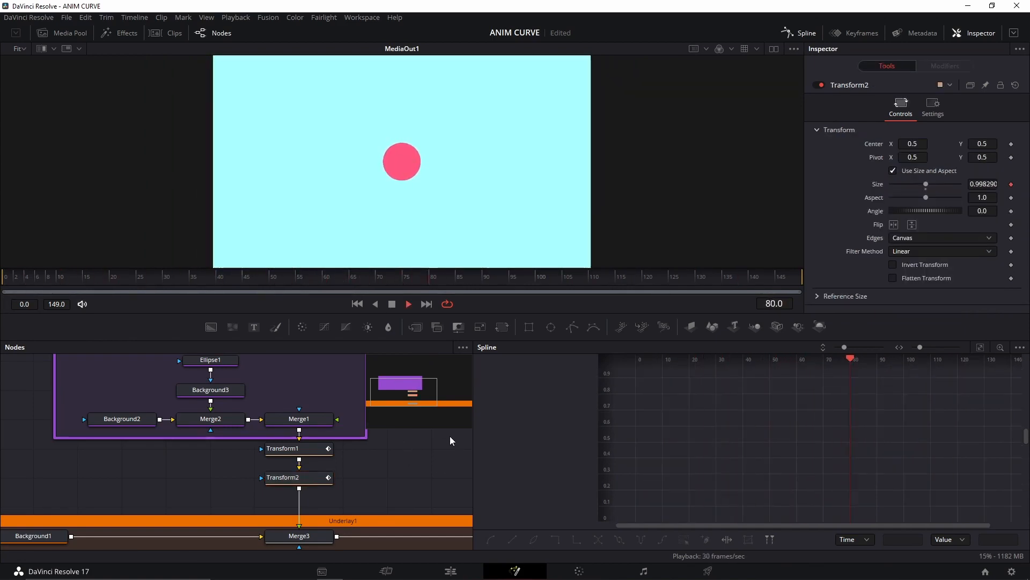
pyautogui.press('space')
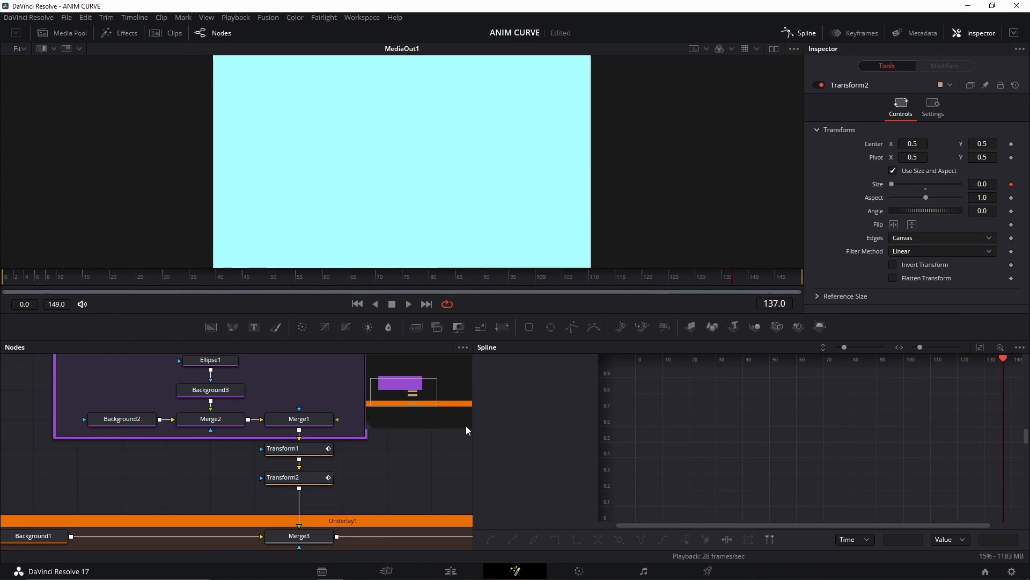
# Look at Transform1, reselect Transform2, go to frame 82 and open its Anim Curves modifier settings
pyautogui.click(306, 449)
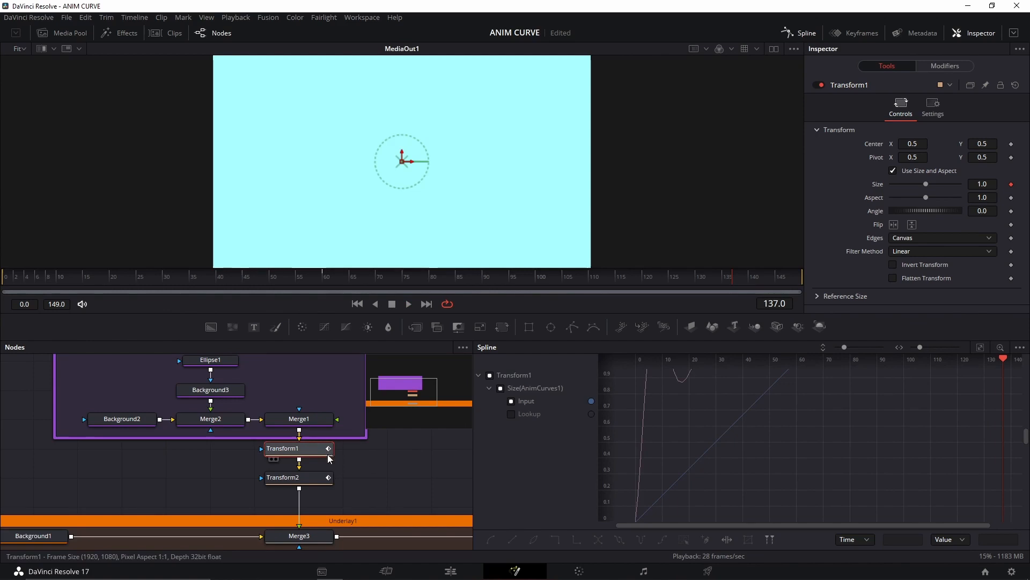
pyautogui.click(313, 479)
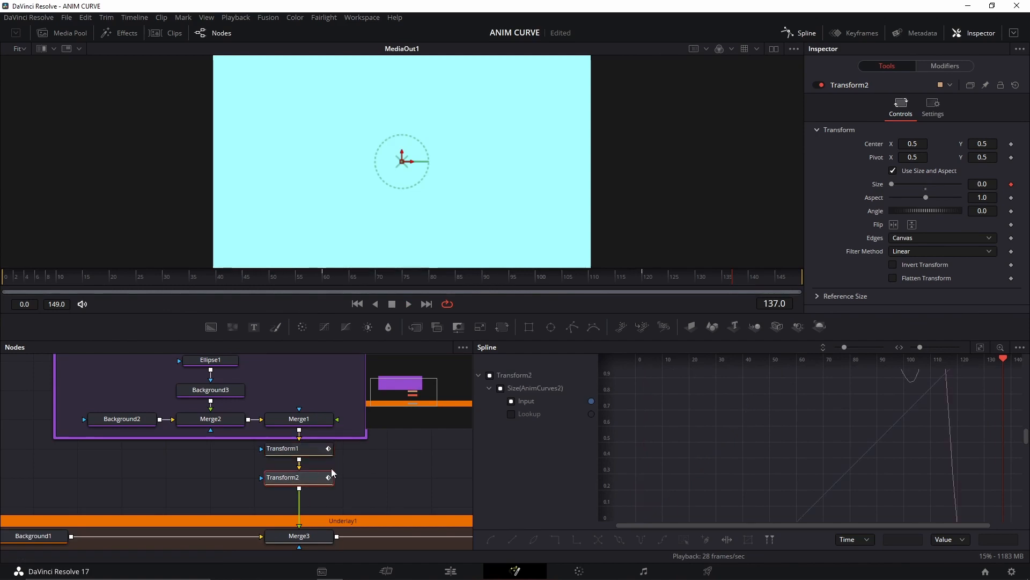
pyautogui.click(443, 276)
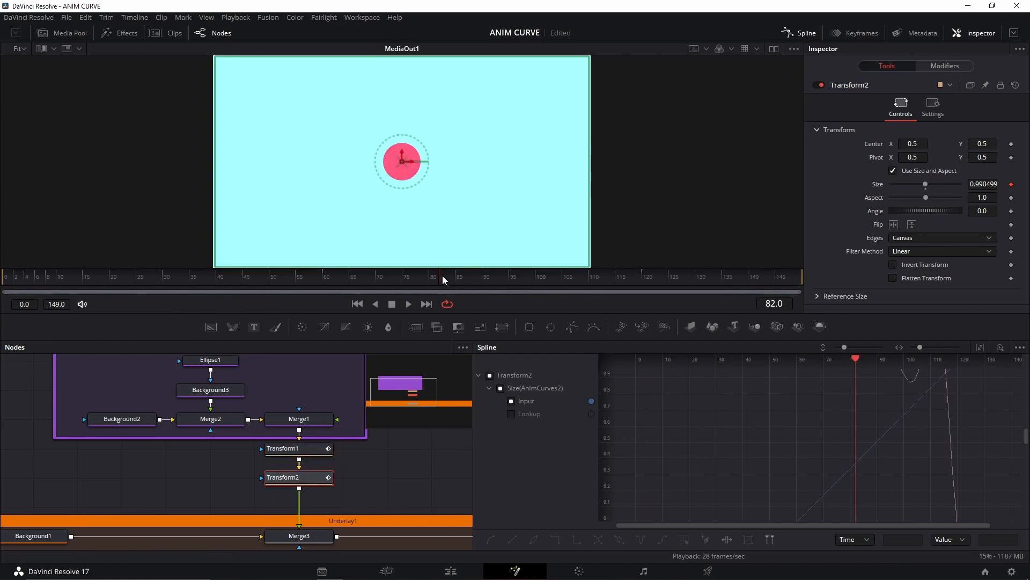
pyautogui.click(953, 65)
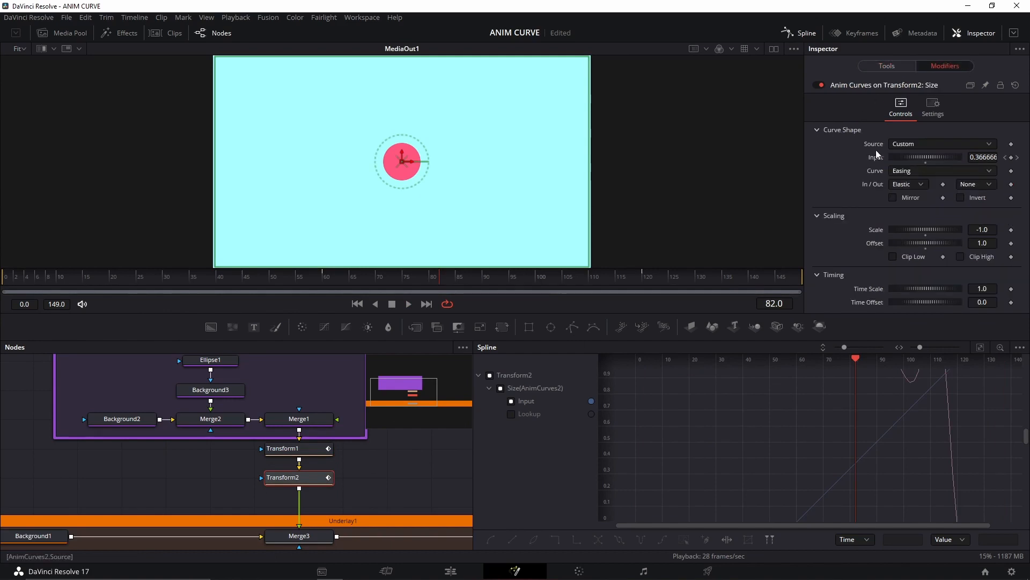
# Review the available In and Out easing options for Transform2's Anim Curves, keeping Elastic and None
pyautogui.click(917, 186)
pyautogui.click(915, 184)
pyautogui.click(914, 186)
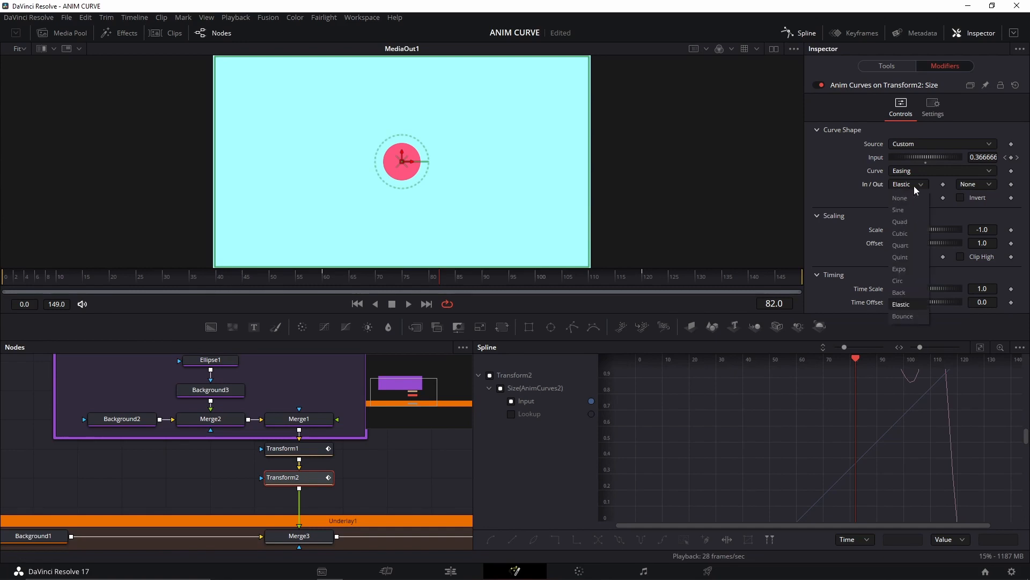
pyautogui.click(914, 185)
pyautogui.click(982, 185)
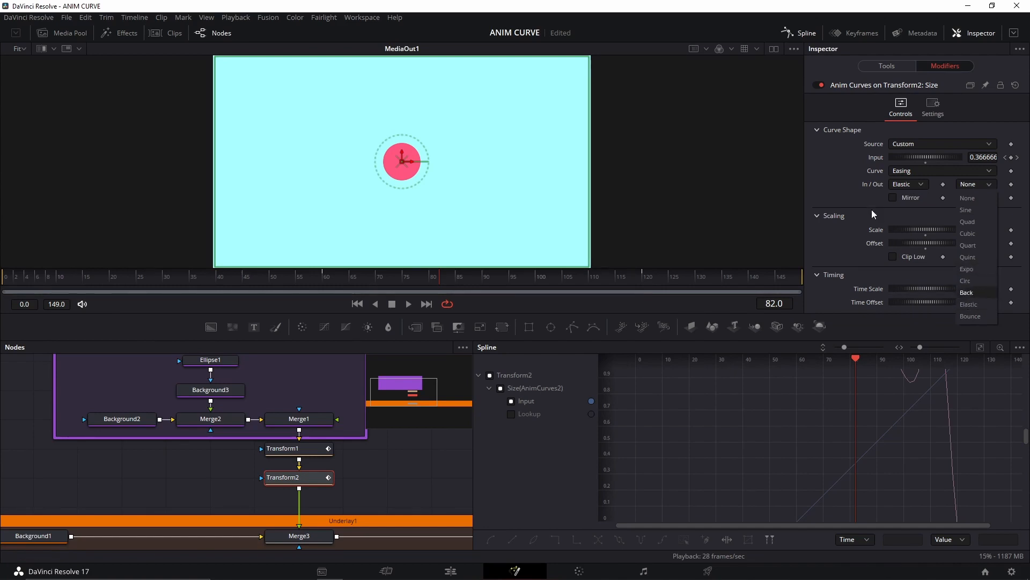
pyautogui.click(855, 210)
# Fit Transform2's curves in the Spline editor and compare the Elastic shape with the other In easing options
pyautogui.click(491, 375)
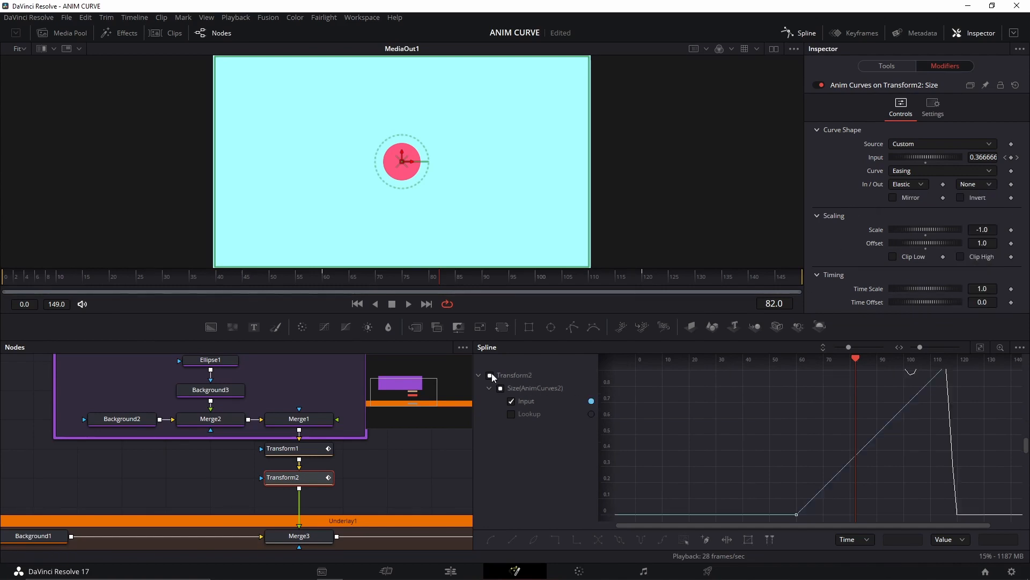
pyautogui.click(977, 346)
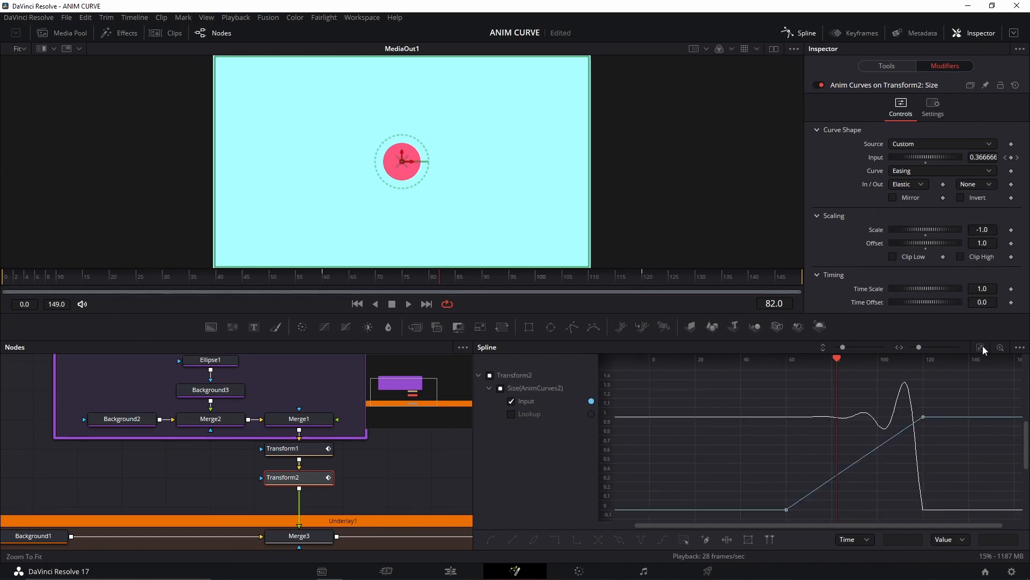
pyautogui.click(920, 185)
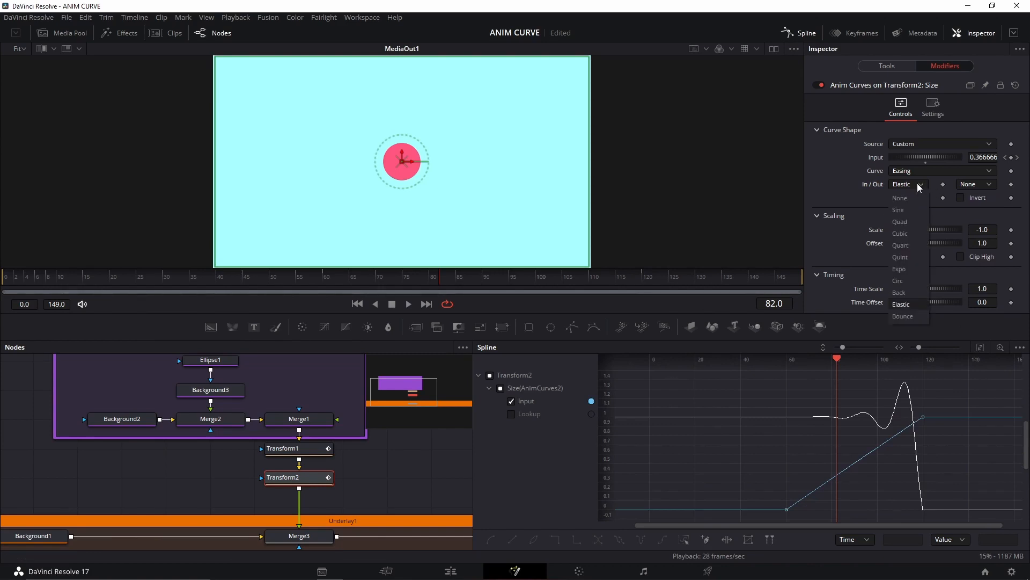
pyautogui.click(920, 185)
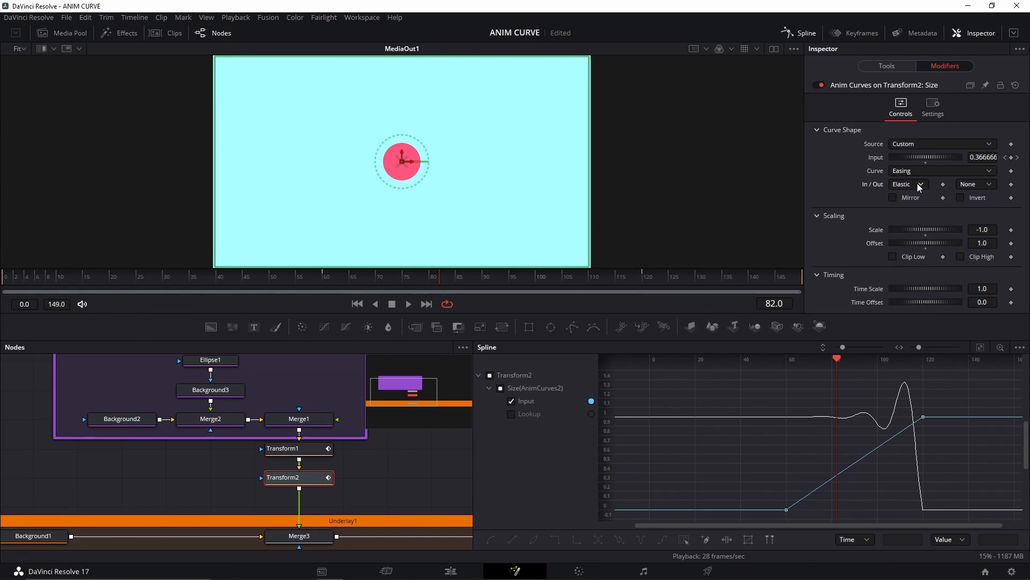
# Set Transform2's Anim Curves easing to None for In and Elastic for Out
pyautogui.click(919, 185)
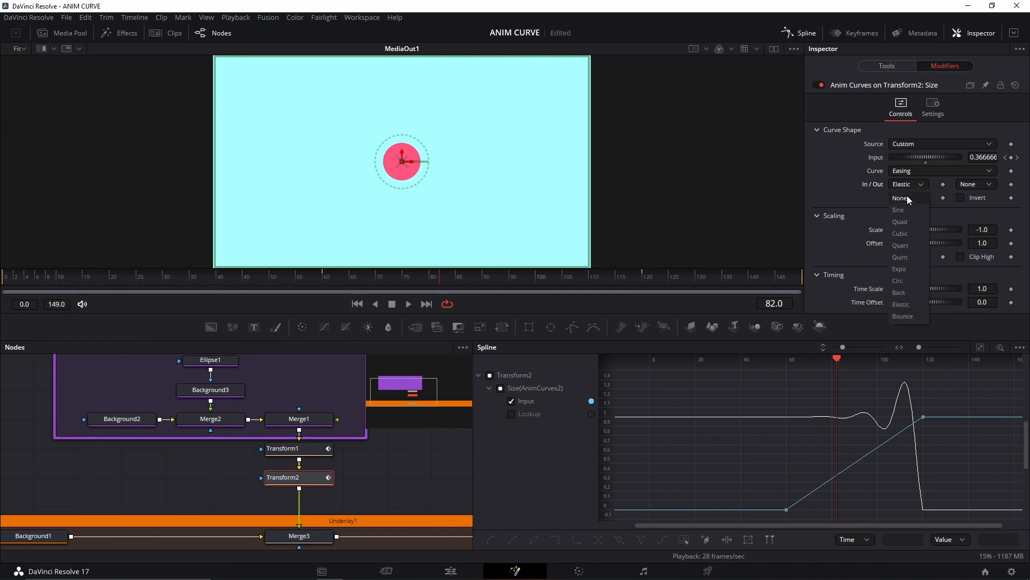
pyautogui.click(901, 198)
pyautogui.click(988, 185)
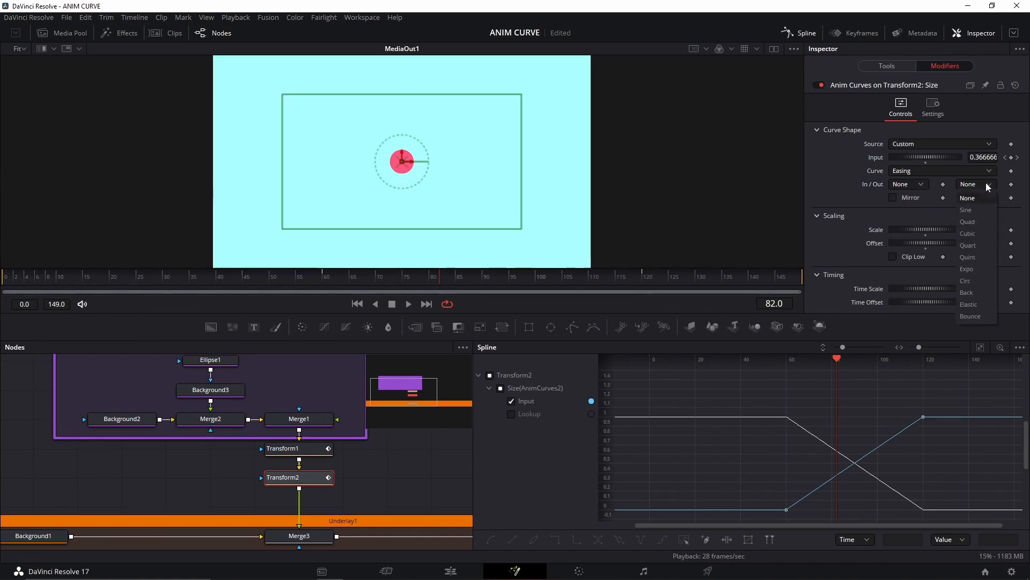
pyautogui.click(975, 304)
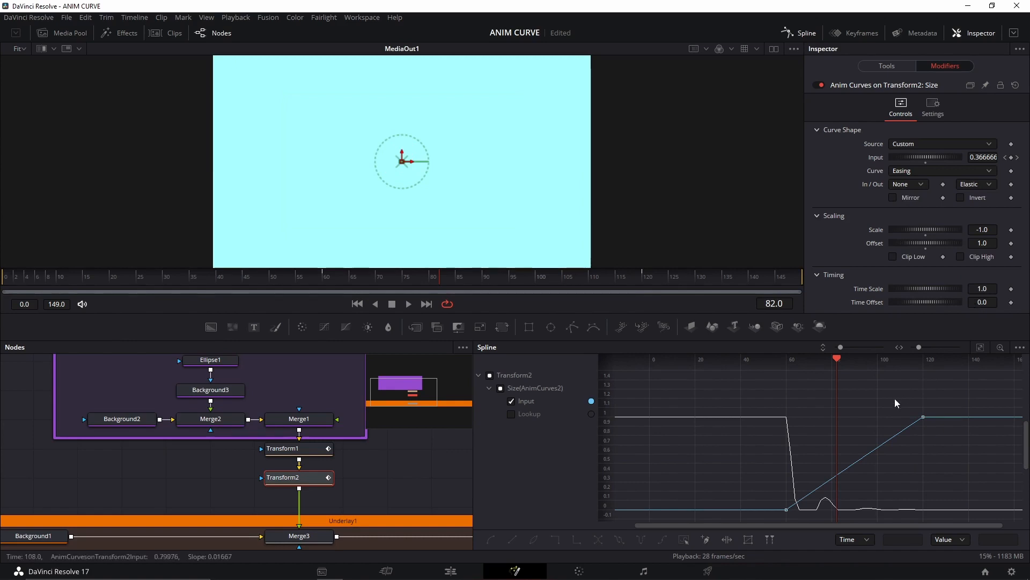
# Play the shrink from frame 39 with all nodes deselected, stopping around frame 80
pyautogui.click(210, 277)
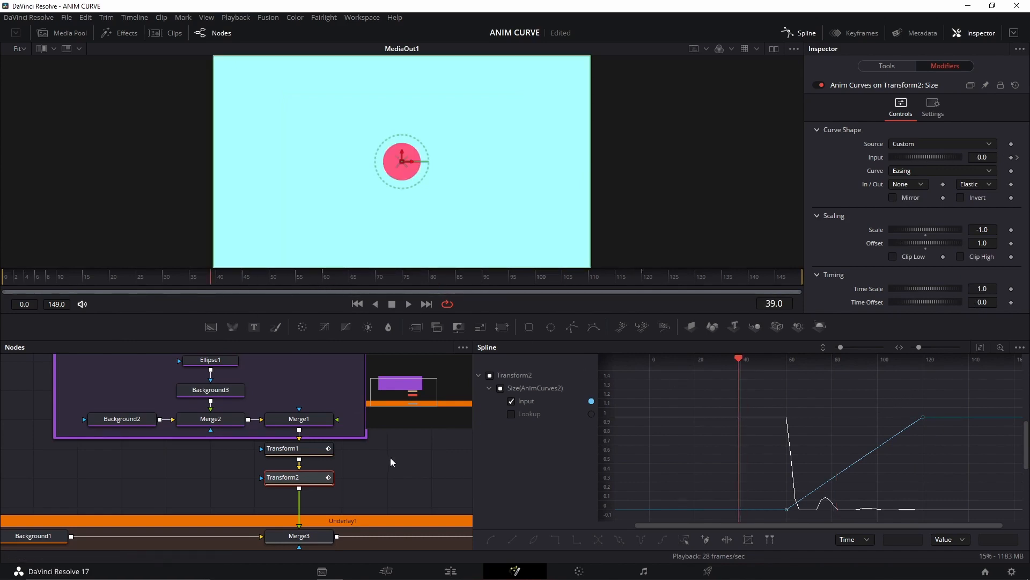
pyautogui.click(391, 457)
pyautogui.press('space')
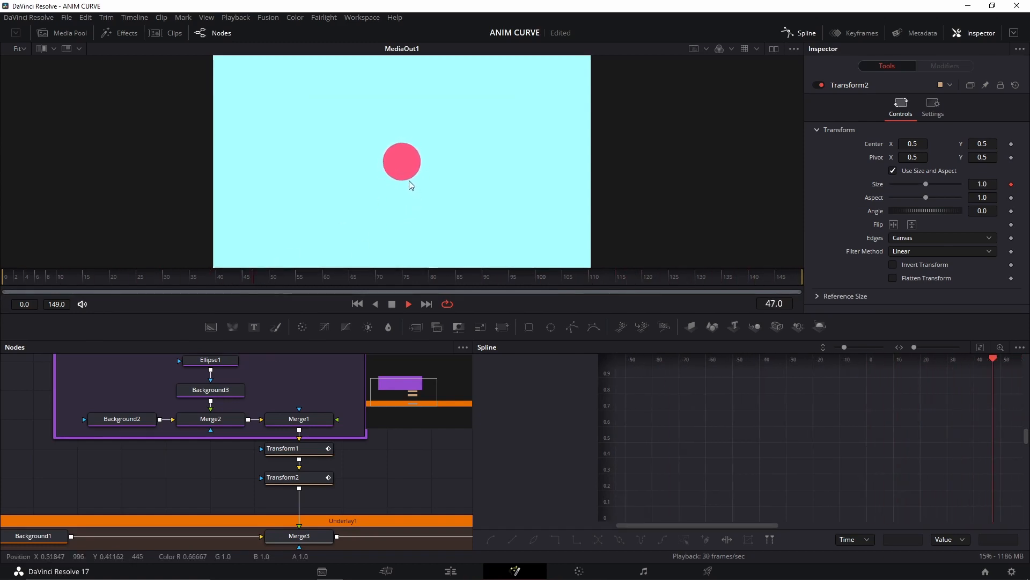
pyautogui.press('space')
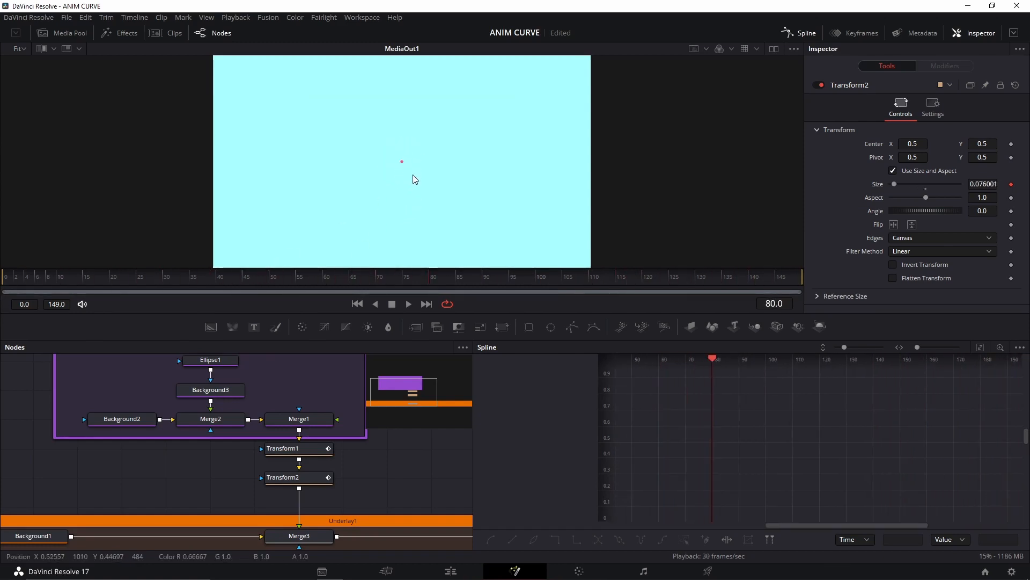
# Return Transform2's Anim Curves easing to Elastic for In and None for Out, and look over the In easing options
pyautogui.click(311, 476)
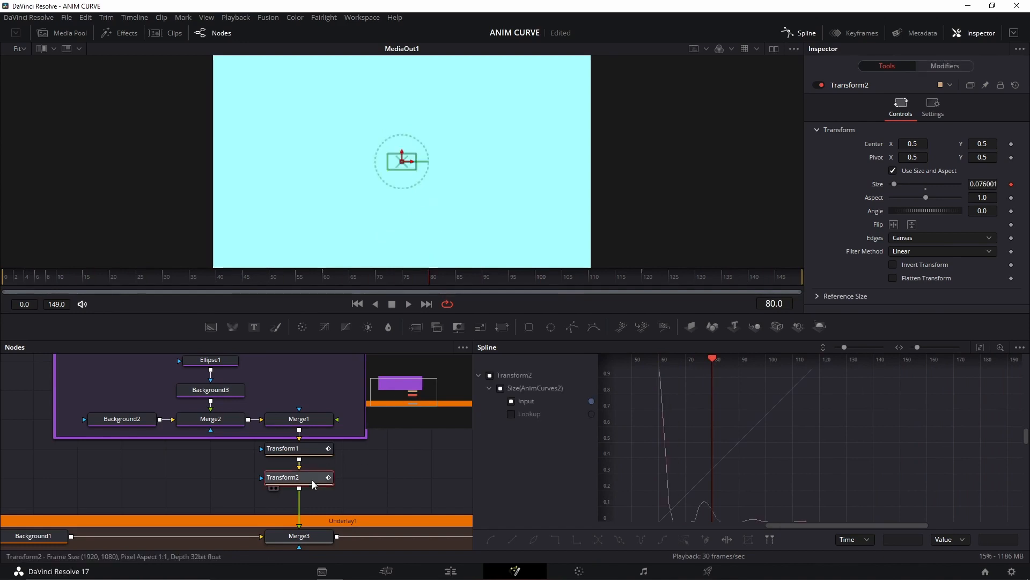
pyautogui.click(943, 66)
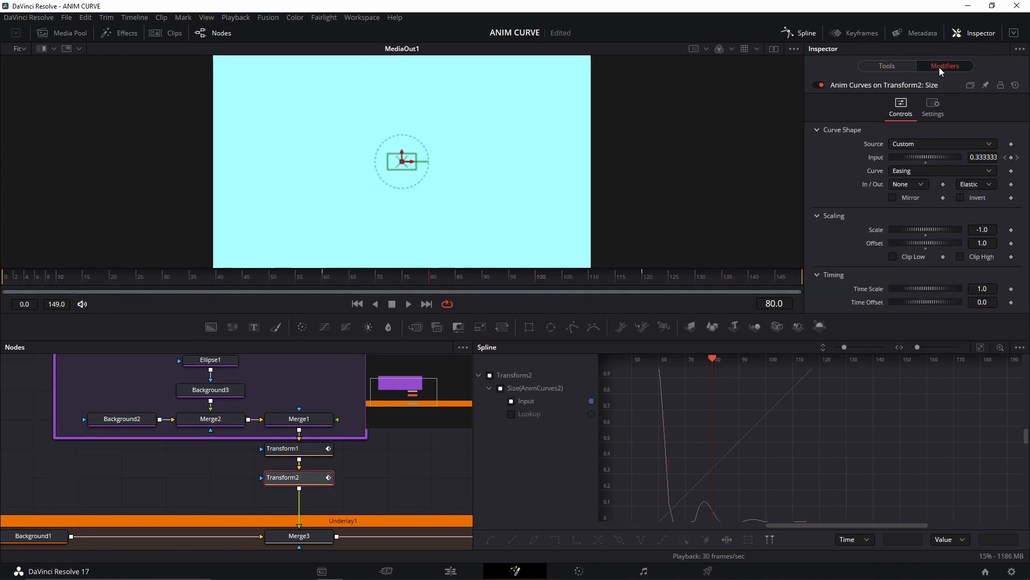
pyautogui.click(974, 197)
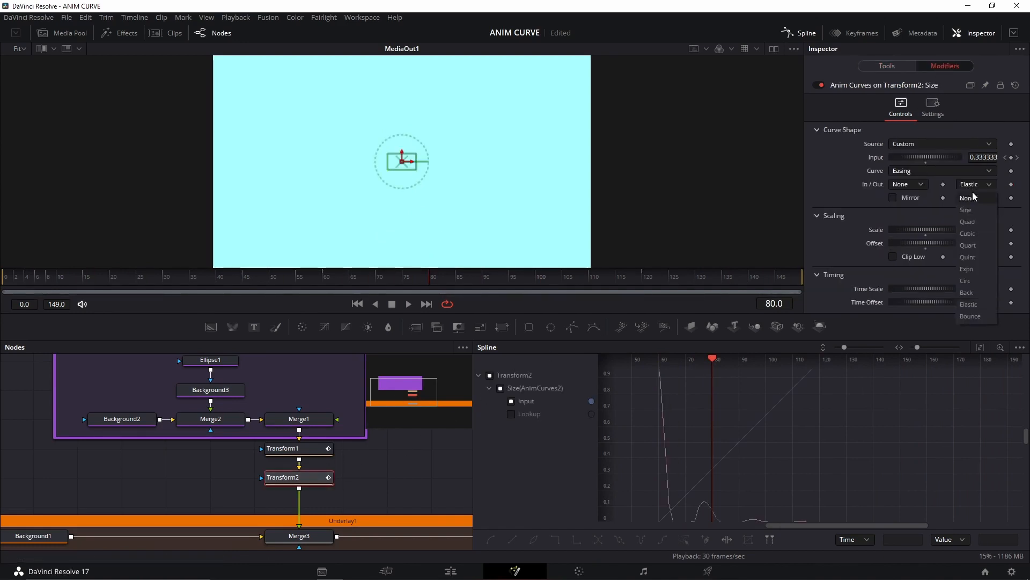
pyautogui.click(913, 182)
pyautogui.click(903, 290)
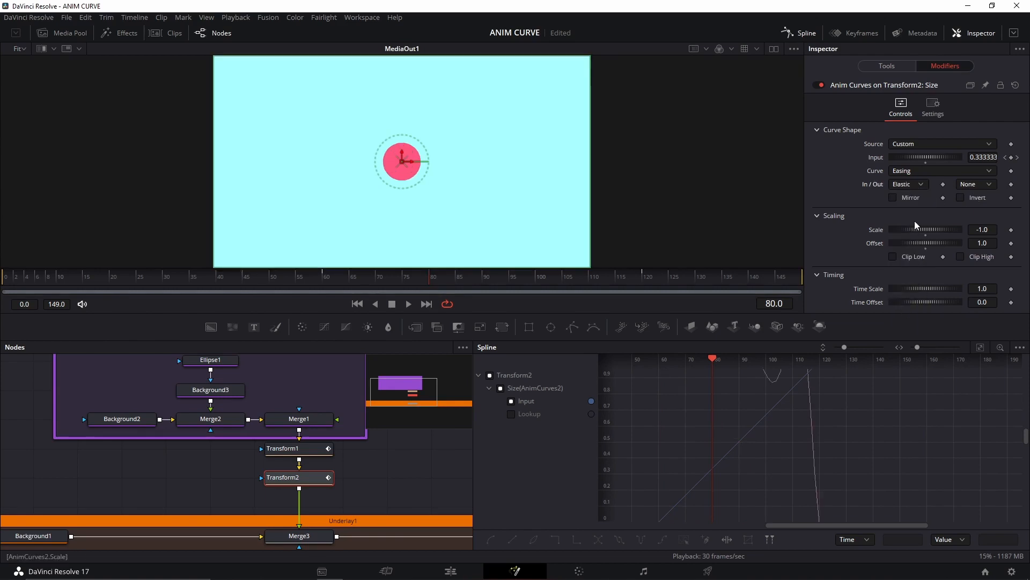
pyautogui.click(921, 185)
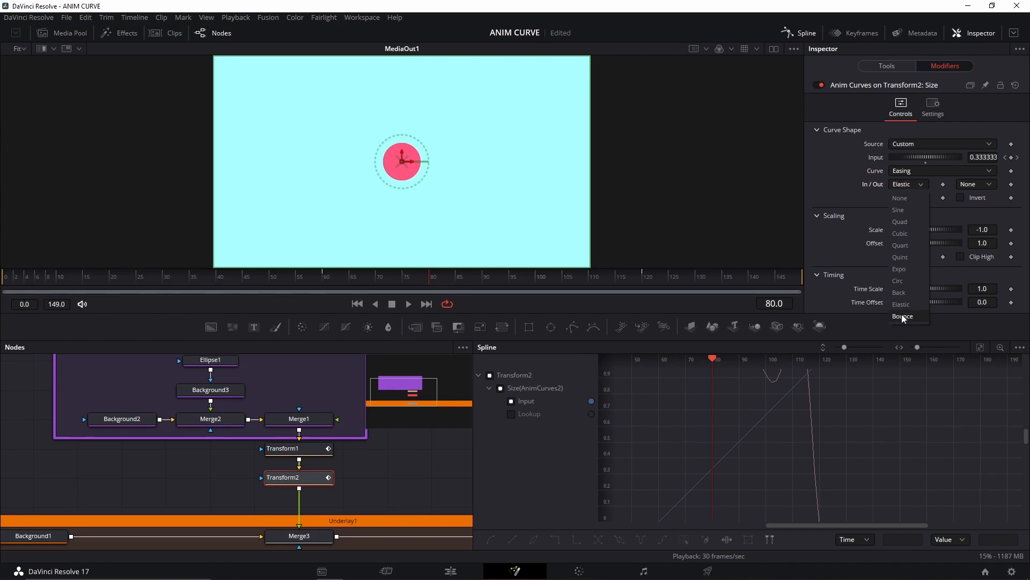
# Go to frame 3 and set the Out easing of Transform1's Anim Curves modifier to Bounce
pyautogui.click(303, 452)
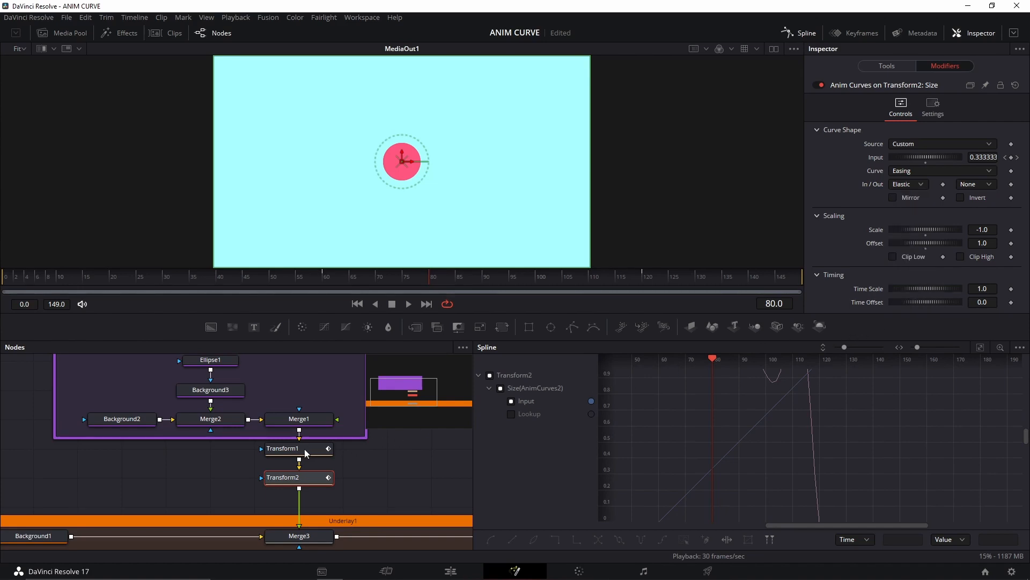
pyautogui.click(302, 452)
pyautogui.moveTo(83, 280); pyautogui.dragTo(23, 285)
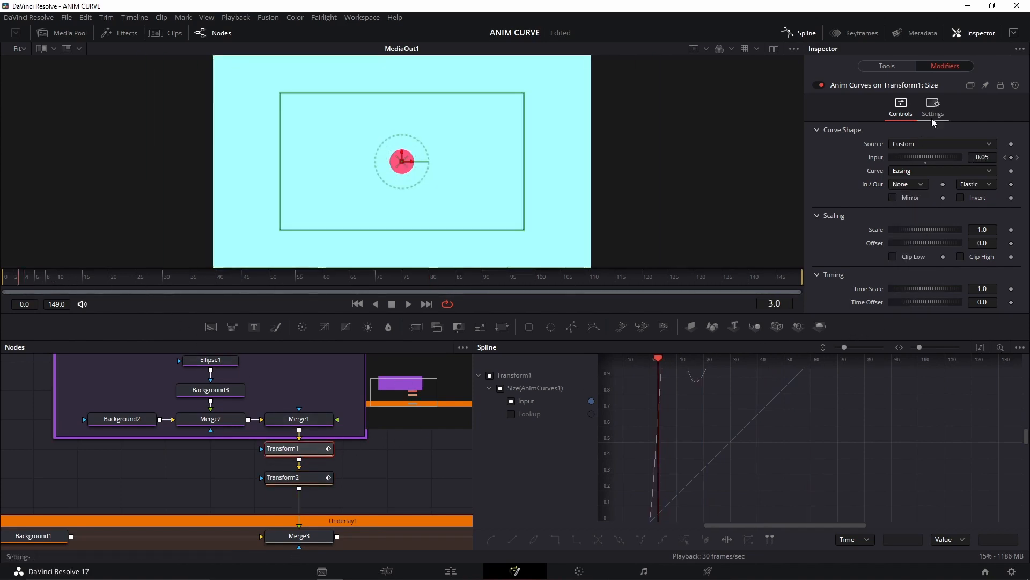
pyautogui.click(980, 186)
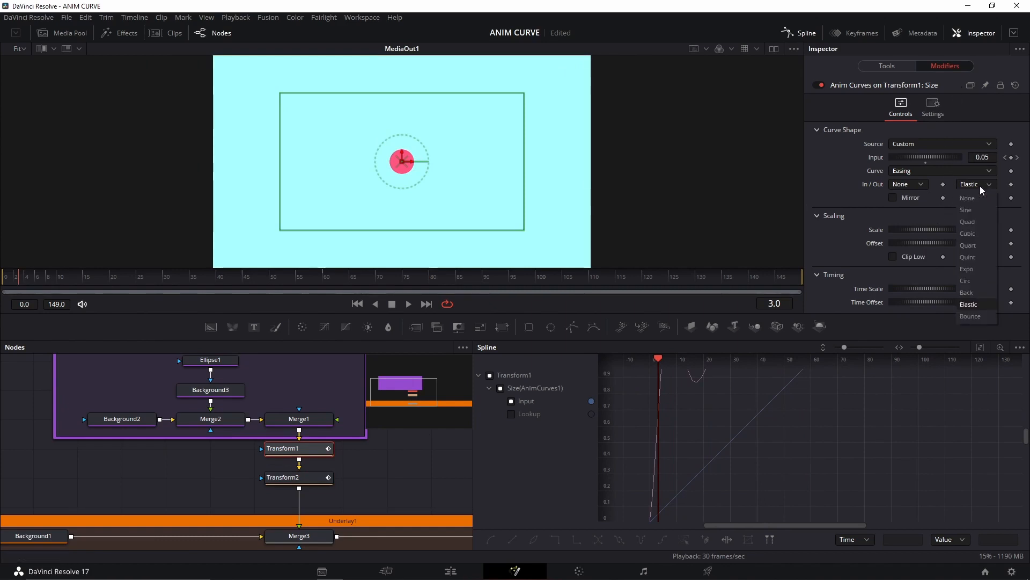
pyautogui.click(971, 317)
# Show and fit Transform1's curves in the Spline editor, and play the bounce from the first frame with all nodes deselected
pyautogui.click(490, 375)
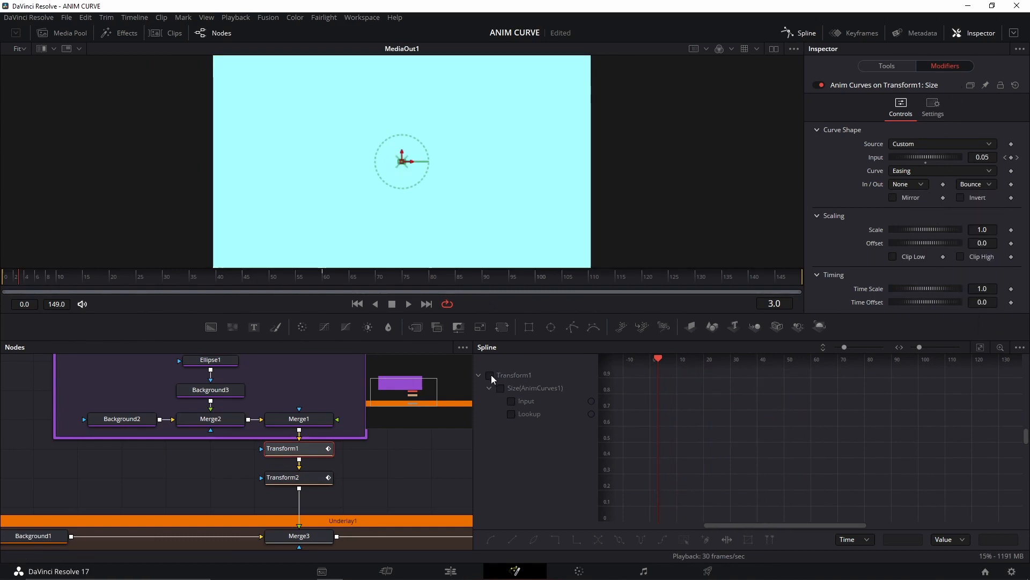
pyautogui.click(490, 375)
pyautogui.click(980, 347)
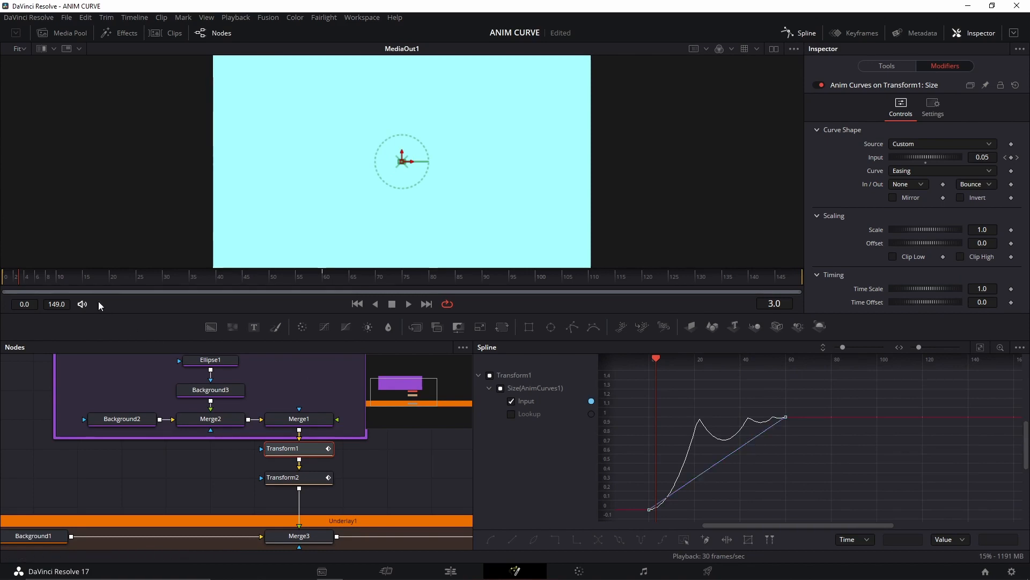
pyautogui.click(3, 287)
pyautogui.click(370, 474)
pyautogui.press('space')
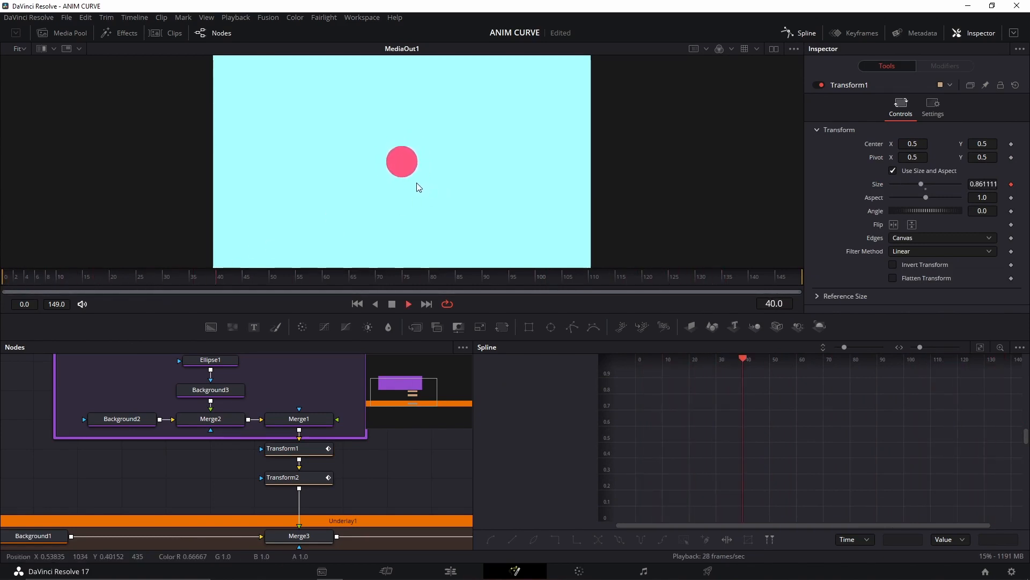
pyautogui.press('space')
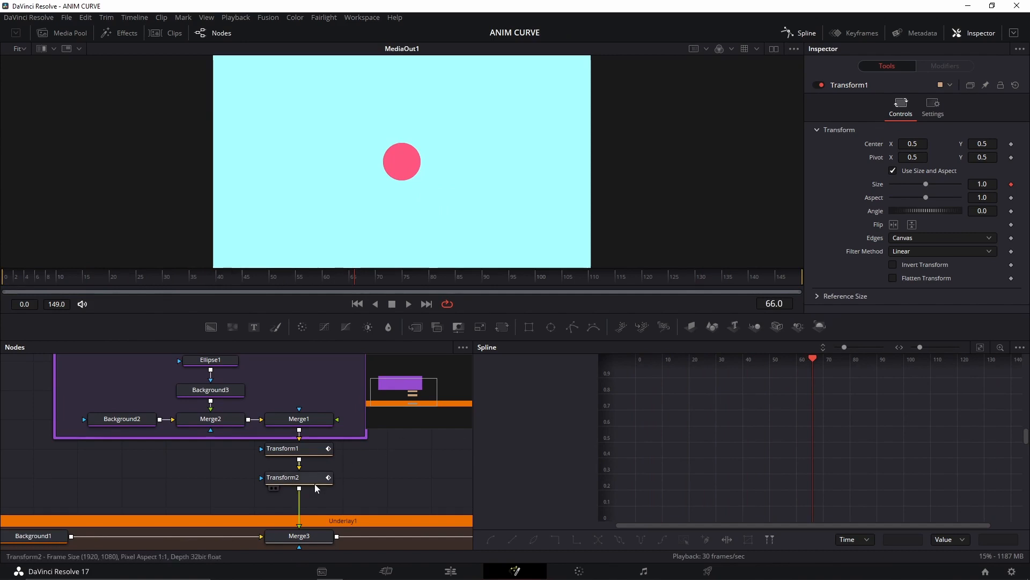
# Set the Out easing of Transform1's Anim Curves modifier back to Elastic
pyautogui.click(310, 450)
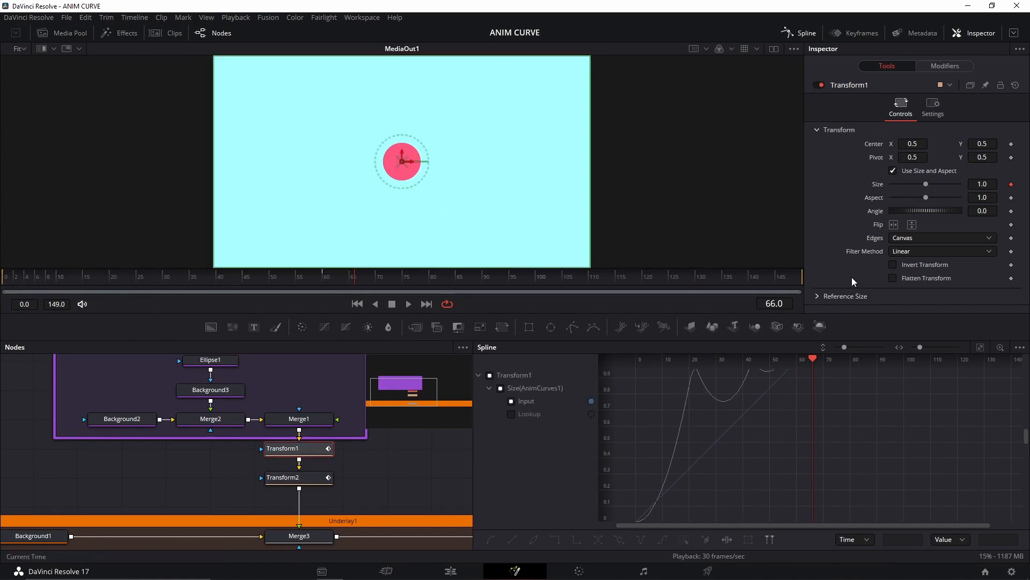
pyautogui.click(945, 66)
pyautogui.click(986, 184)
pyautogui.click(975, 305)
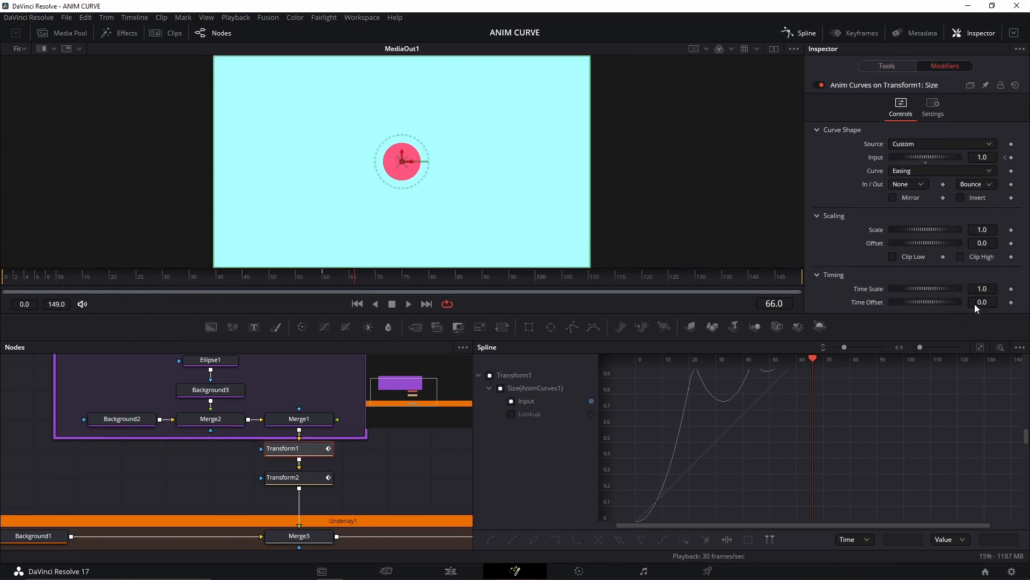
# Show and fit Transform1's elastic curve in the Spline editor, and return to the node's own Transform controls
pyautogui.click(977, 348)
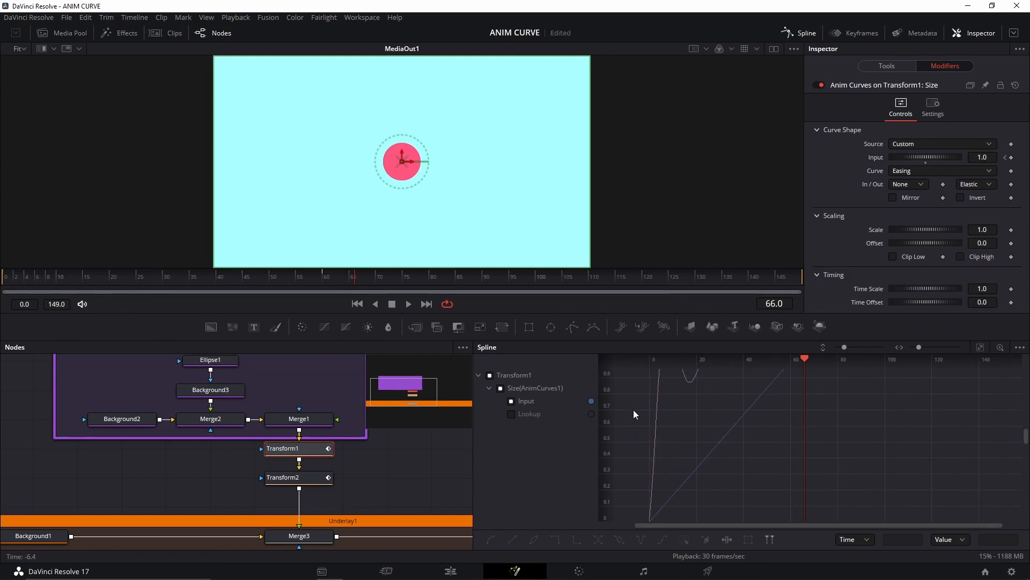
pyautogui.click(489, 376)
pyautogui.click(491, 375)
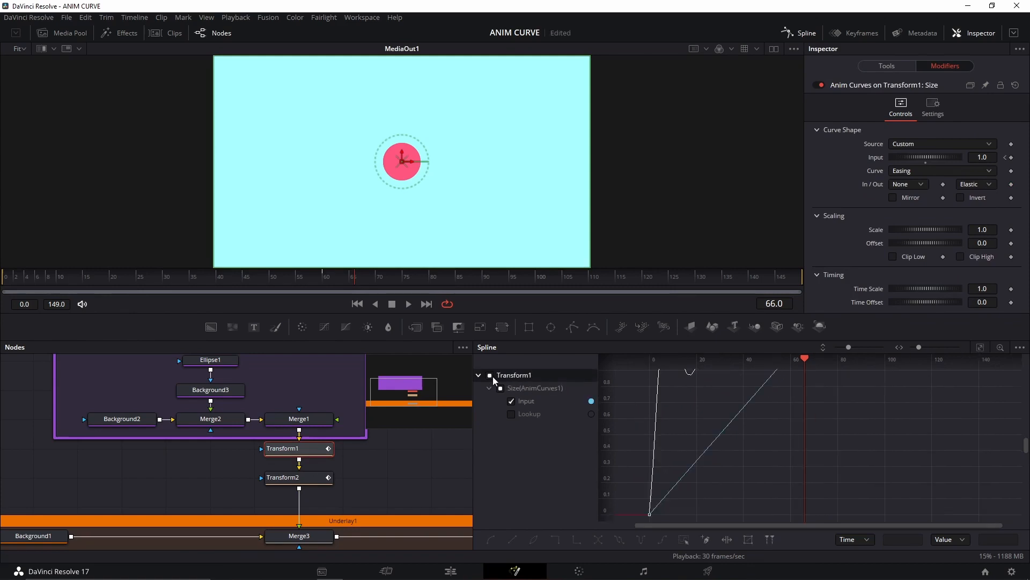
pyautogui.click(976, 349)
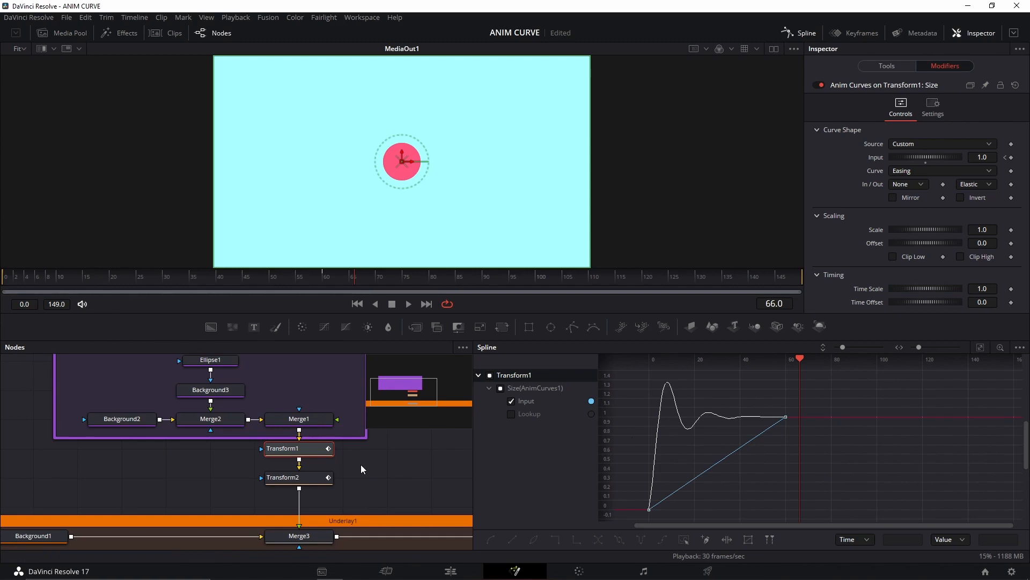
pyautogui.click(892, 69)
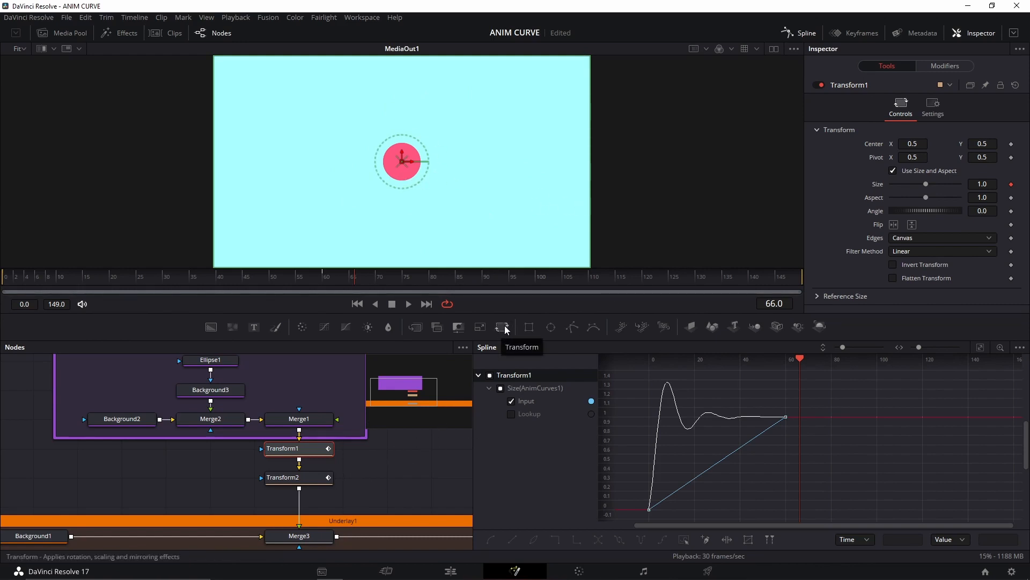
# Detach Transform2 from the node chain and park it beside Transform1
pyautogui.moveTo(385, 473); pyautogui.dragTo(368, 494)
pyautogui.moveTo(269, 455); pyautogui.dragTo(275, 467)
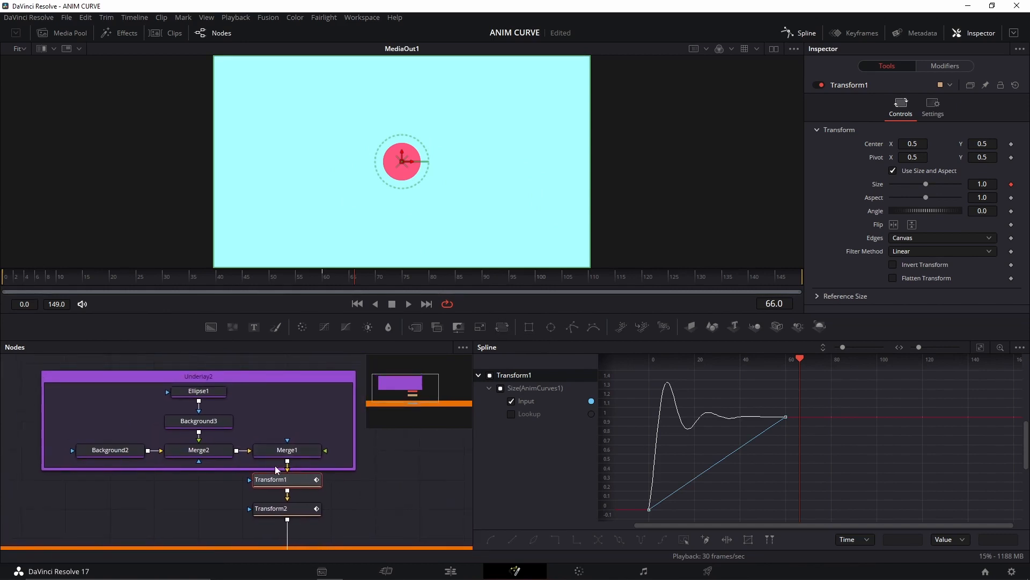
pyautogui.moveTo(23, 361); pyautogui.dragTo(382, 517)
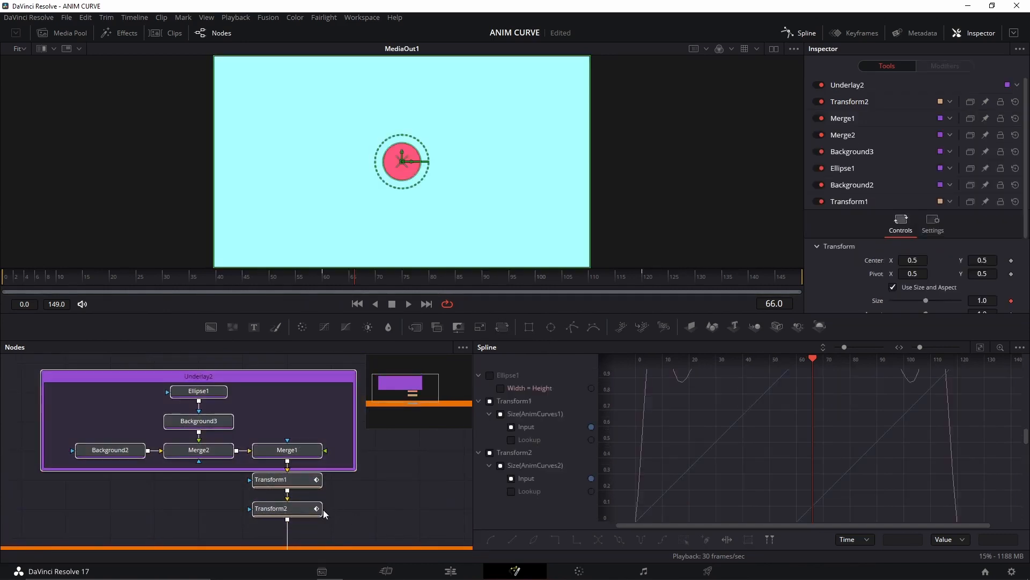
pyautogui.scroll(-1, 304, 484)
pyautogui.moveTo(304, 484); pyautogui.dragTo(170, 452)
pyautogui.click(350, 456)
pyautogui.click(298, 453)
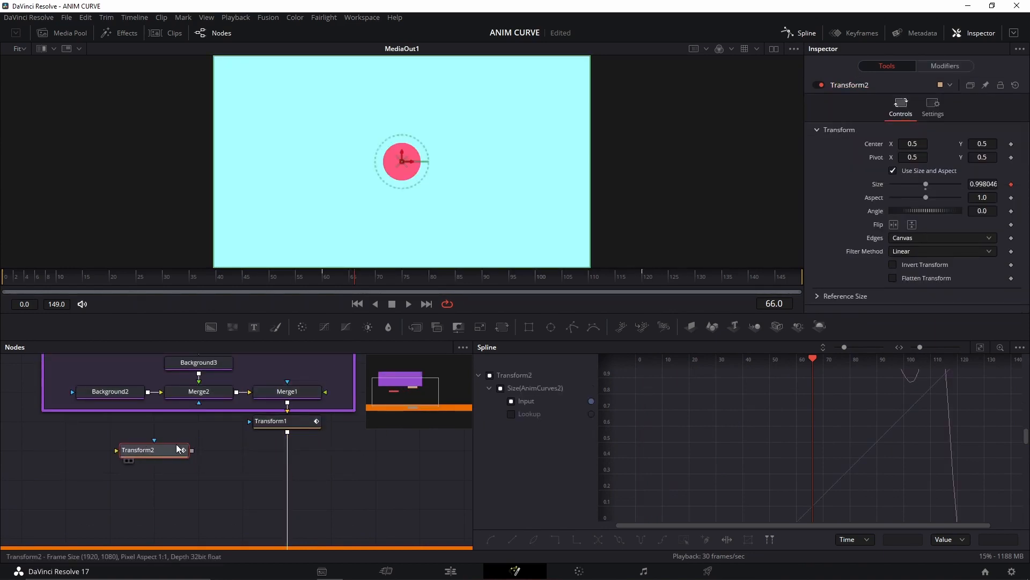
# Play the animation from the first frame with only Transform1 in the chain
pyautogui.click(4, 277)
pyautogui.press('space')
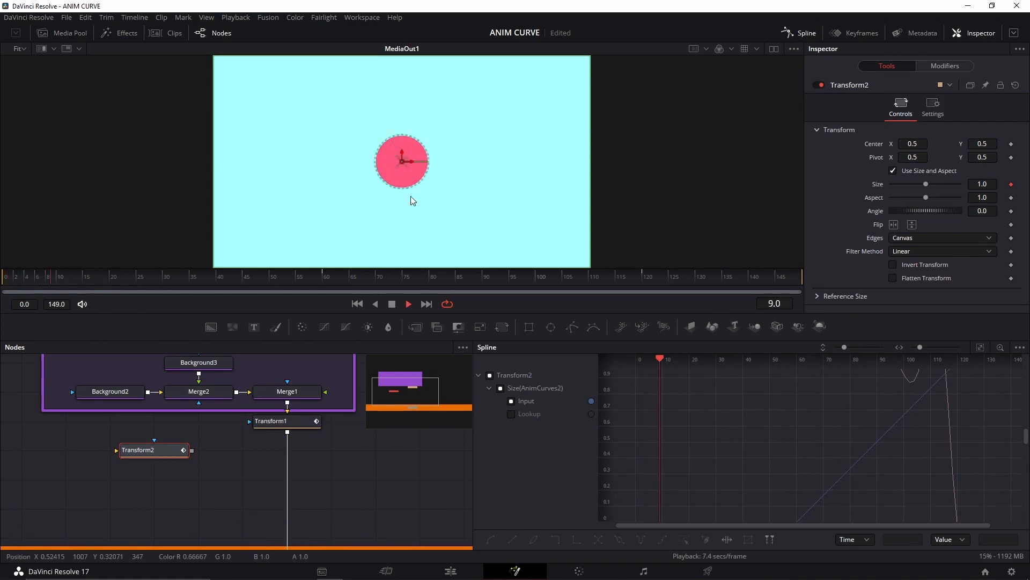
pyautogui.press('space')
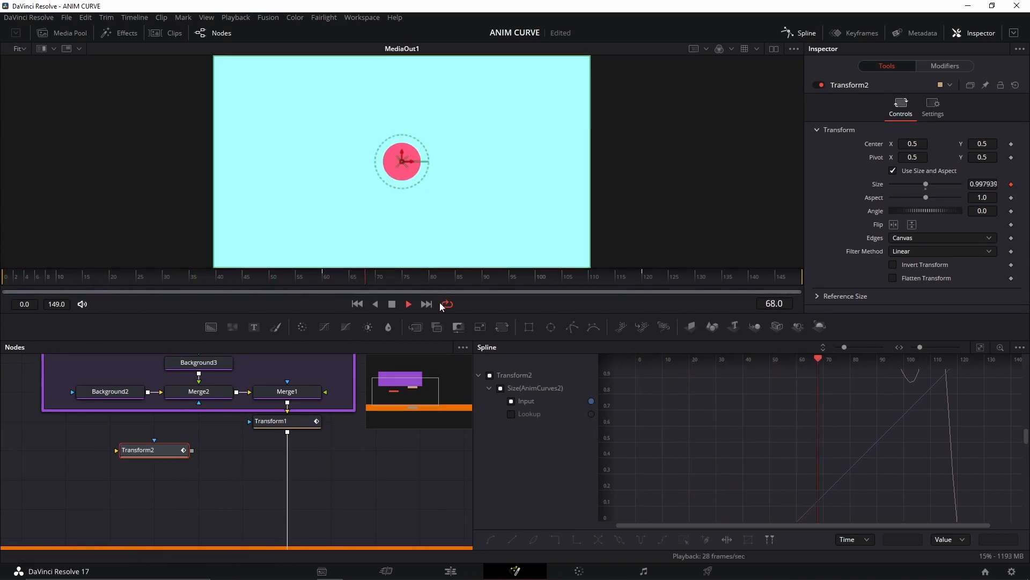
# Search the tool list for "trans" and add the plain Transform tool, not Transform (Xf), after Transform1
pyautogui.click(301, 424)
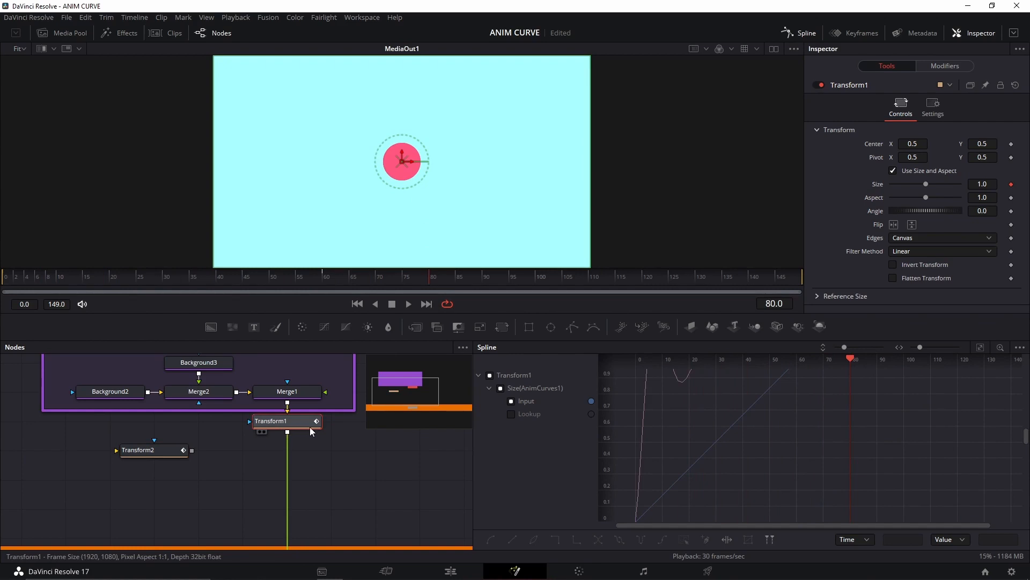
pyautogui.hotkey('shift', 'space')
pyautogui.write('und')
pyautogui.write('tr')
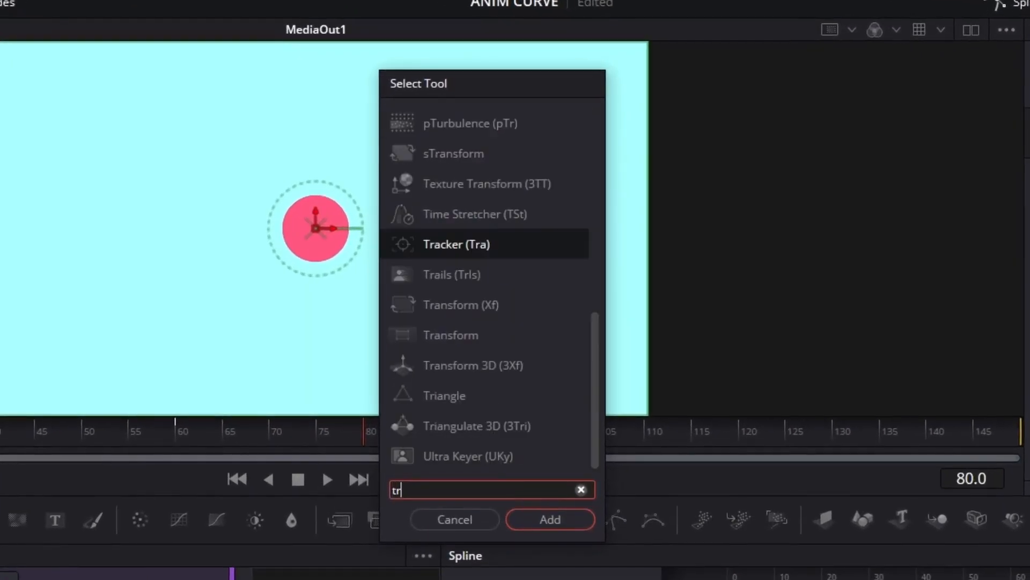
pyautogui.write('ans')
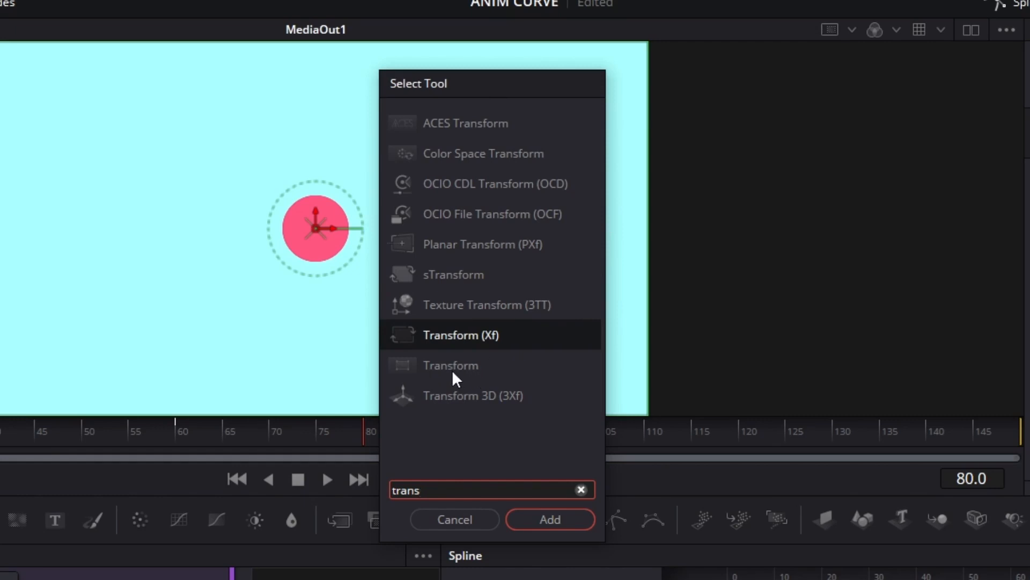
pyautogui.click(437, 364)
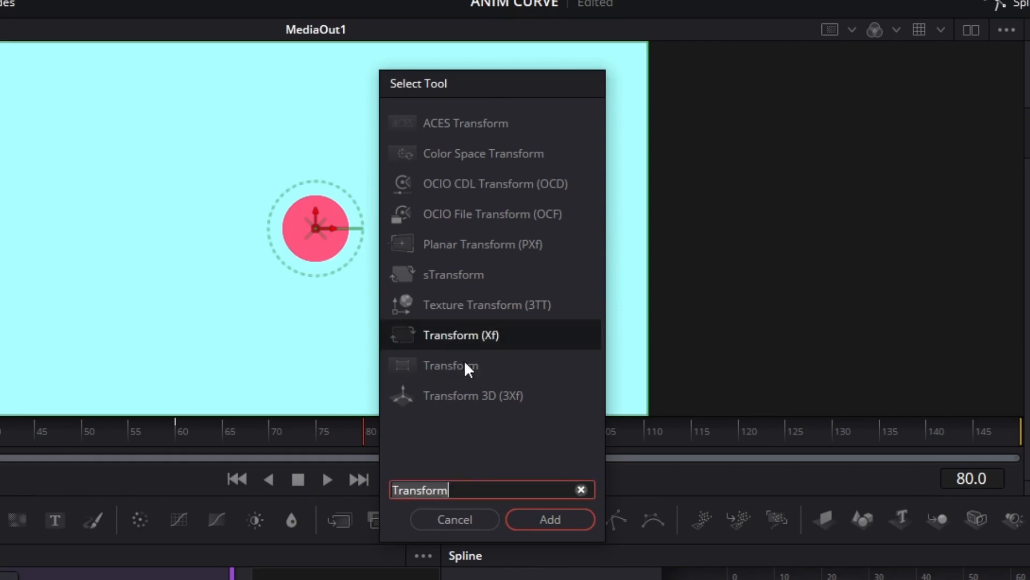
pyautogui.click(429, 365)
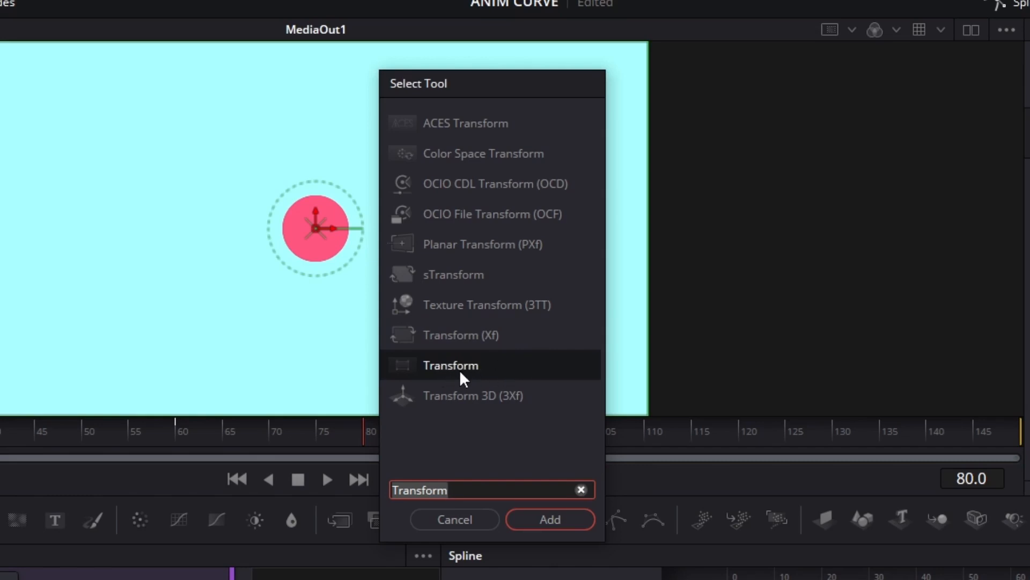
pyautogui.click(553, 519)
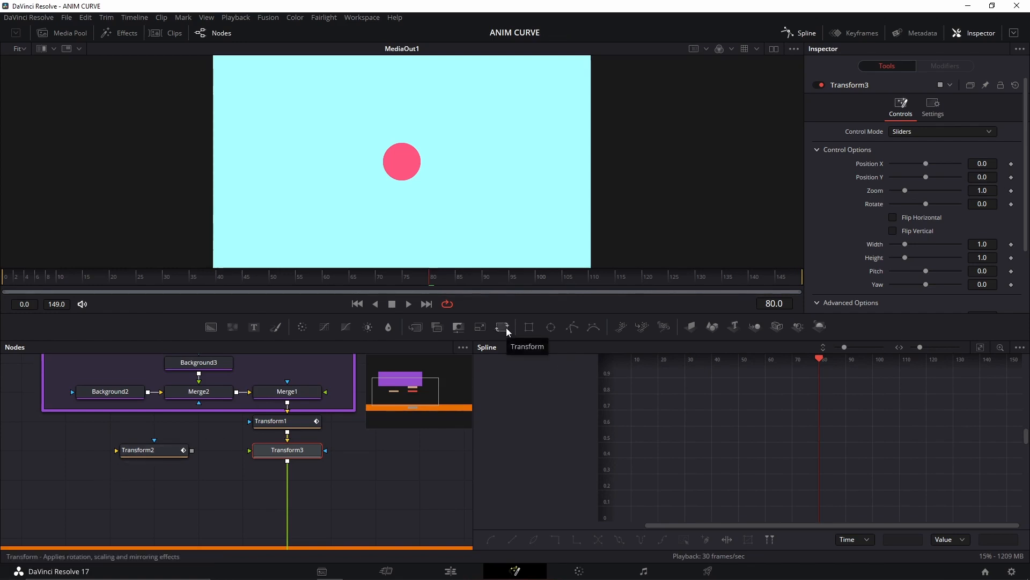
# Apply an Anim Curves modifier to Transform3's Position X and set the modifier's Source to Custom
pyautogui.click(179, 450)
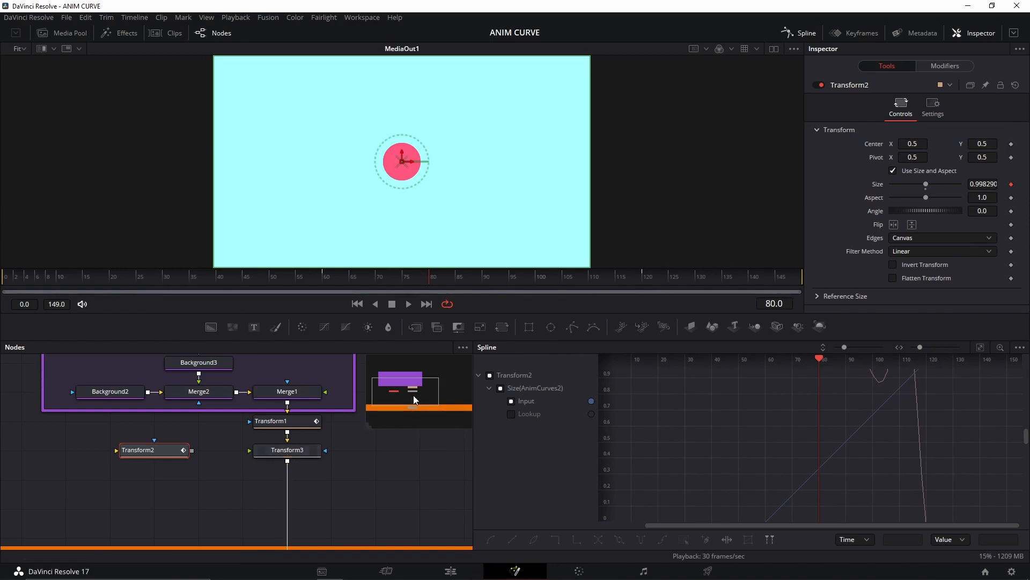
pyautogui.click(287, 451)
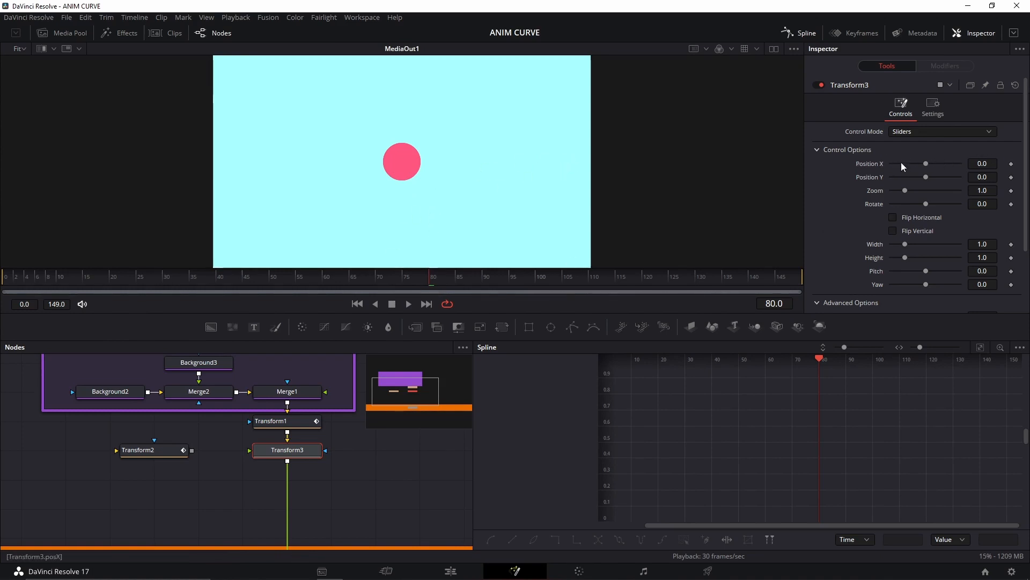
pyautogui.rightClick(871, 163)
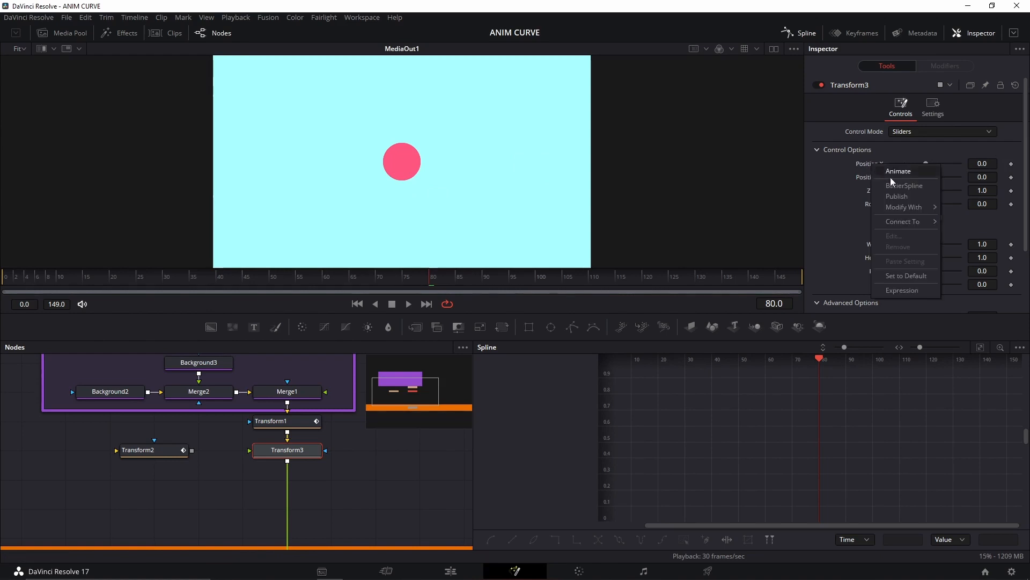
pyautogui.moveTo(891, 205)
pyautogui.click(806, 206)
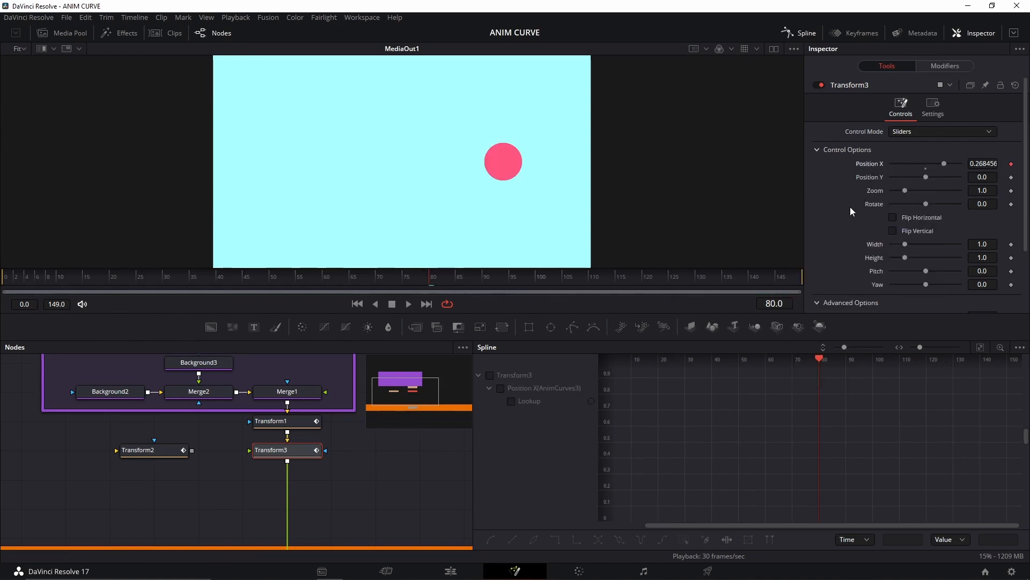
pyautogui.click(946, 64)
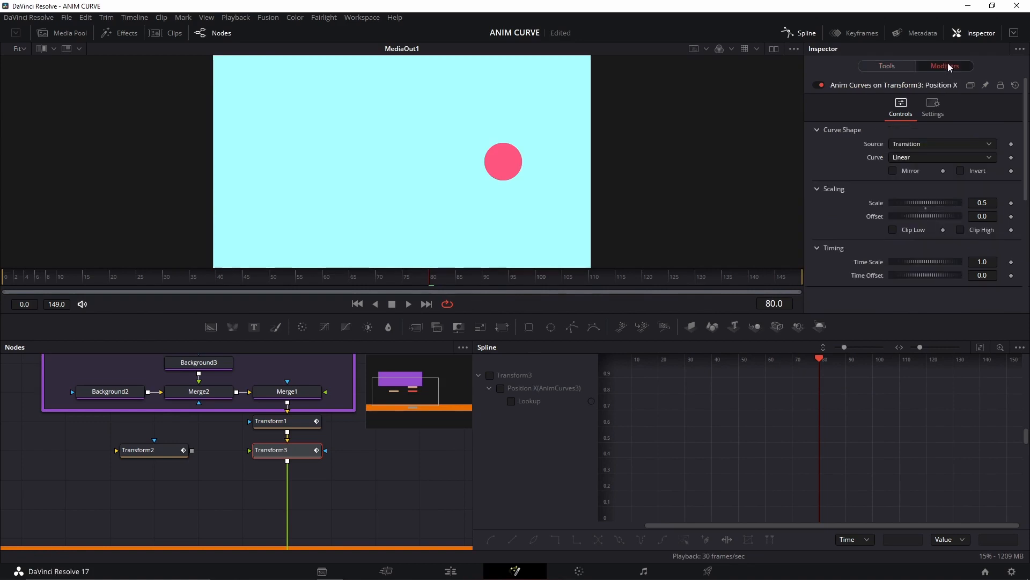
pyautogui.click(906, 140)
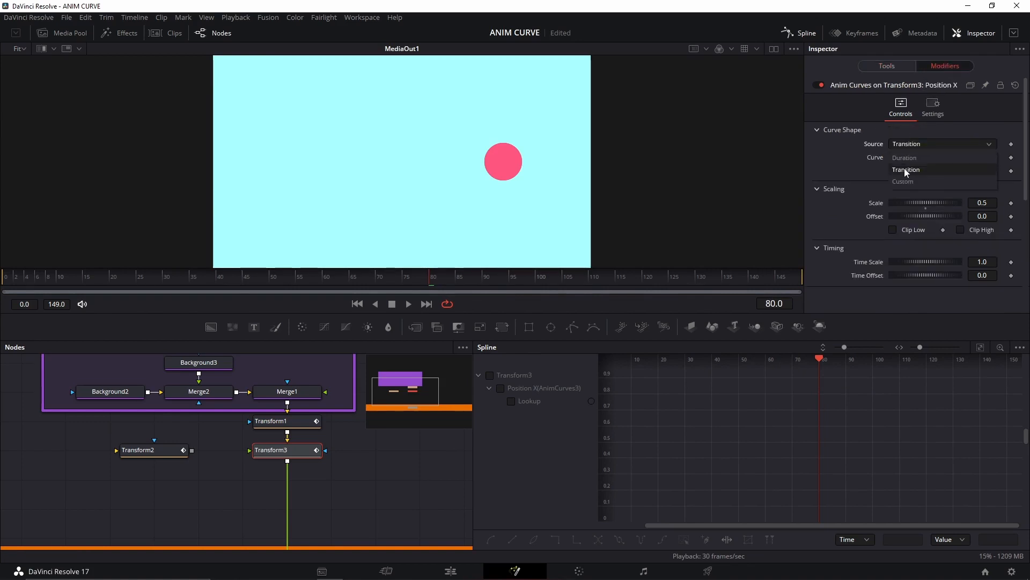
pyautogui.click(902, 181)
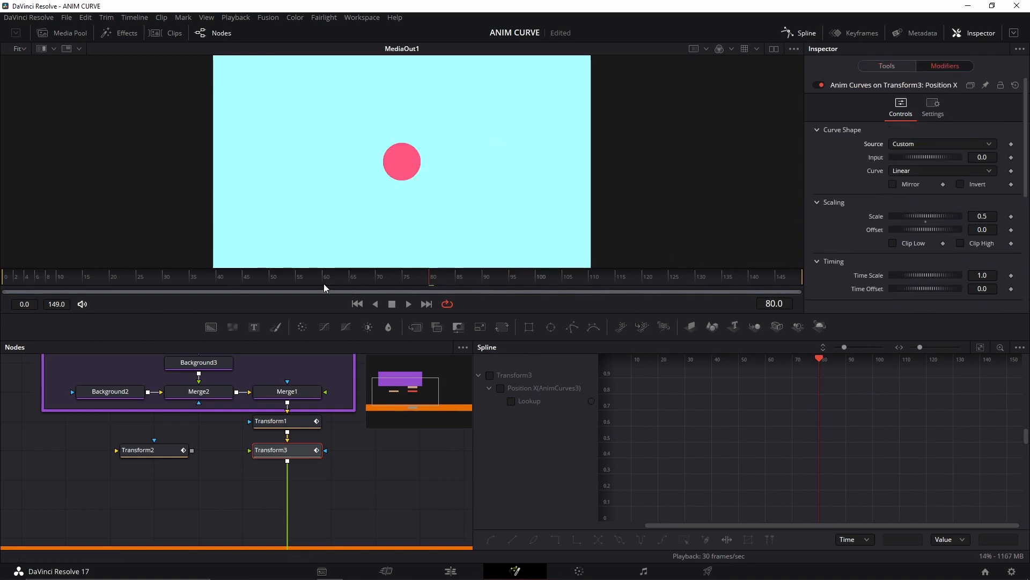
# Keyframe the Position X modifier's Input at 0 on frame 40 and 1 on frame 120
pyautogui.click(217, 279)
pyautogui.click(1011, 158)
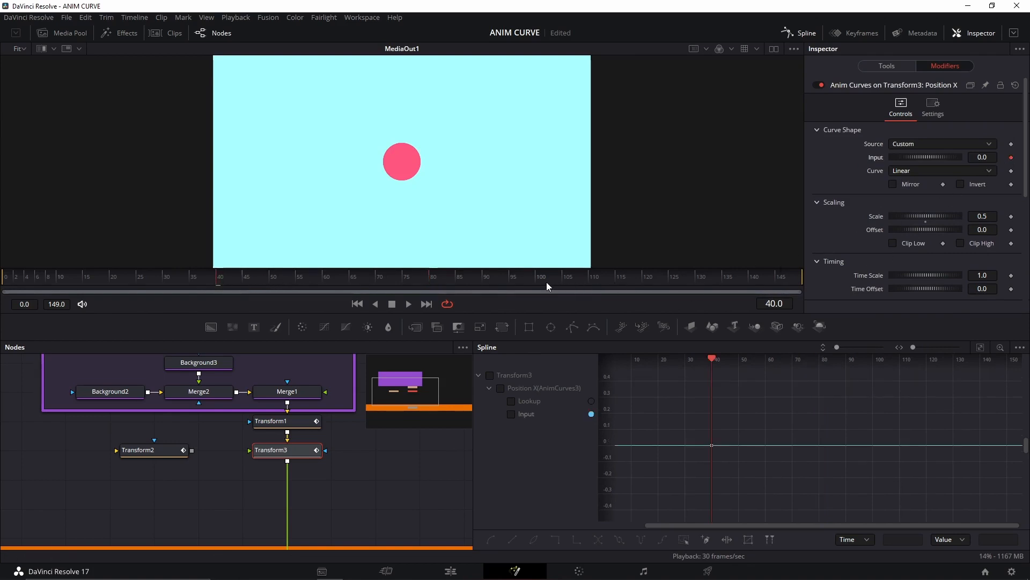
pyautogui.click(643, 275)
pyautogui.click(982, 157)
pyautogui.write('1')
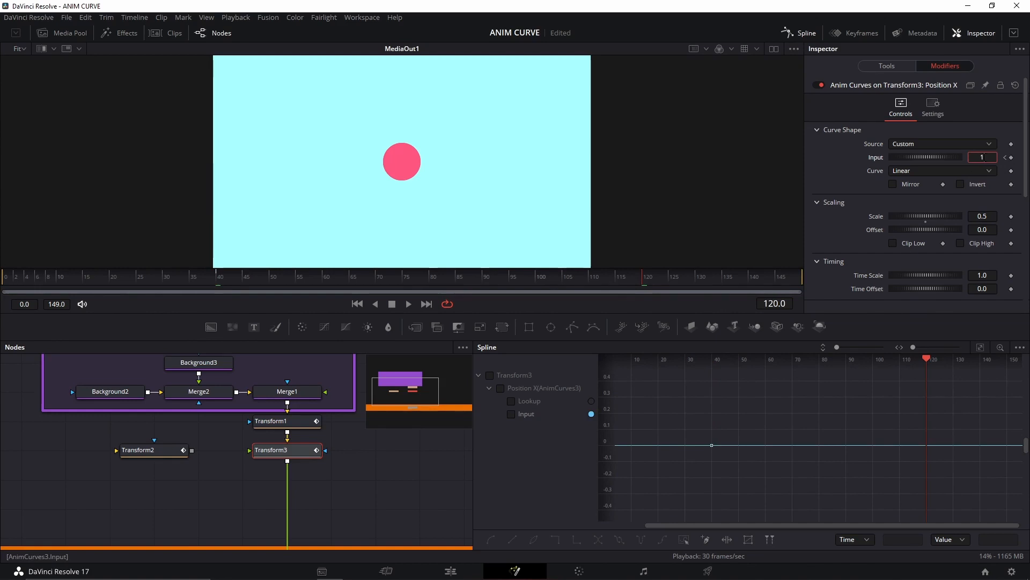
pyautogui.press('Tab')
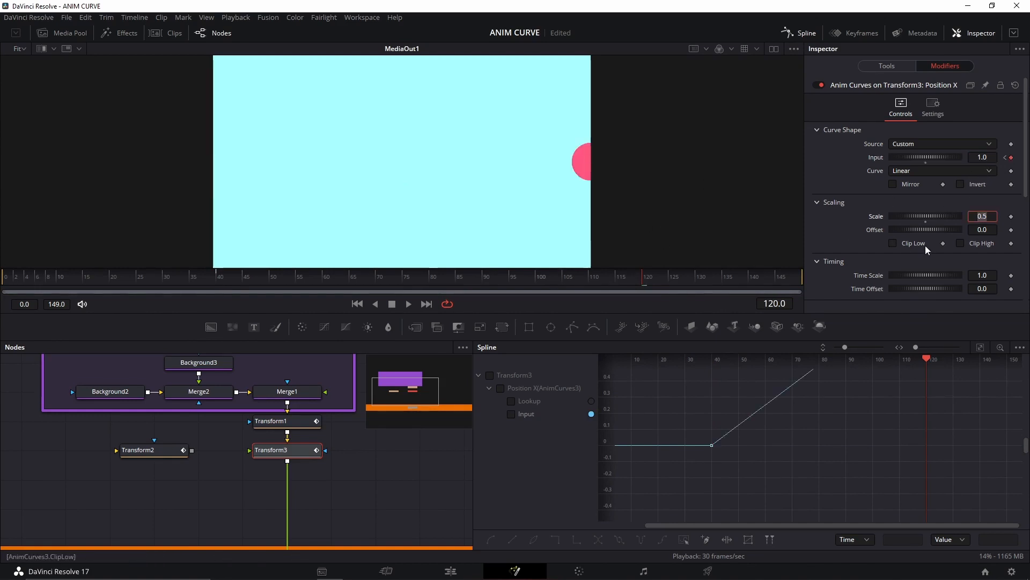
pyautogui.click(838, 231)
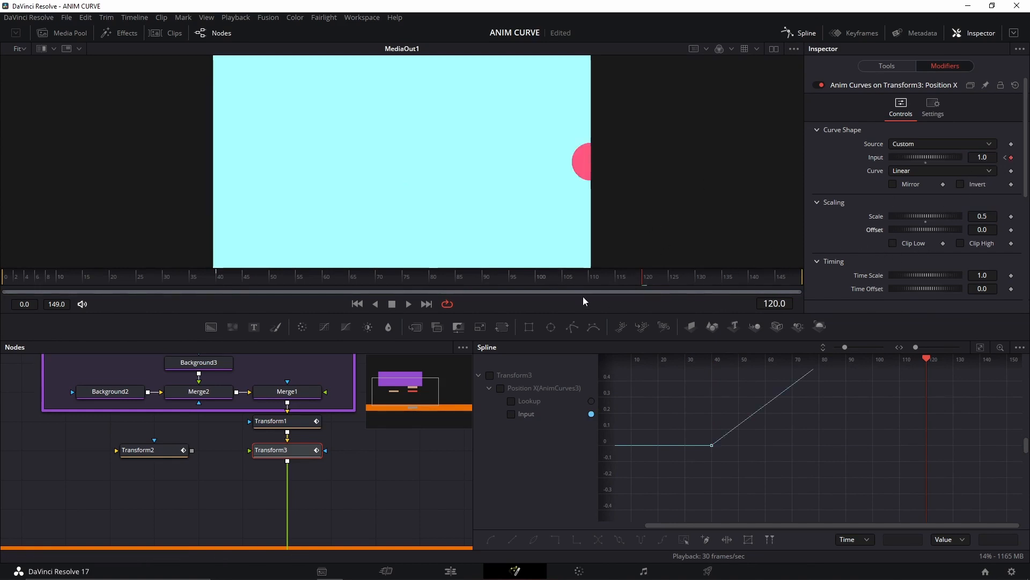
# Check the circle's position at frames 40 and 120, set the modifier's Scale to 0.23, and scrub through the move
pyautogui.click(221, 277)
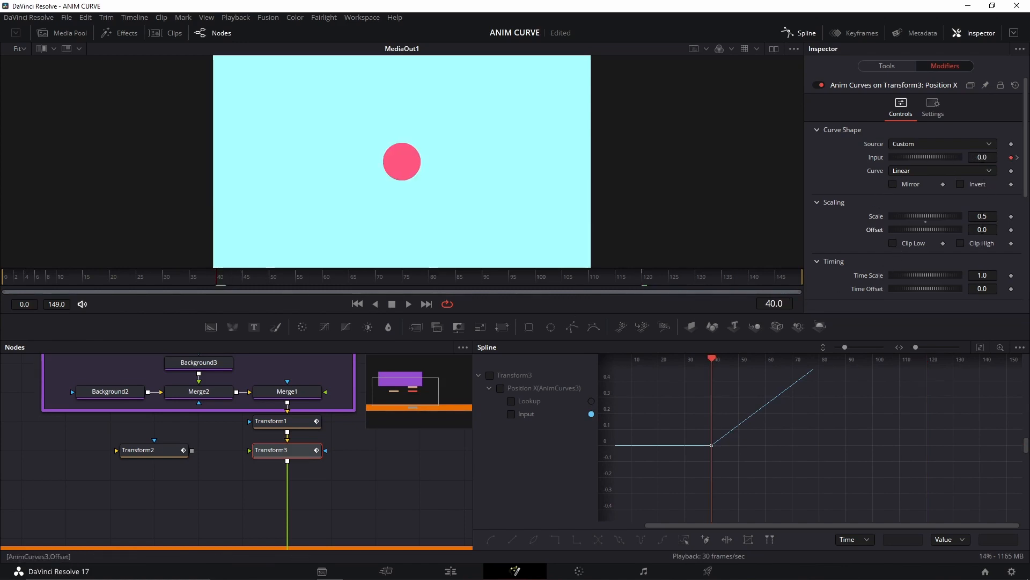
pyautogui.click(639, 279)
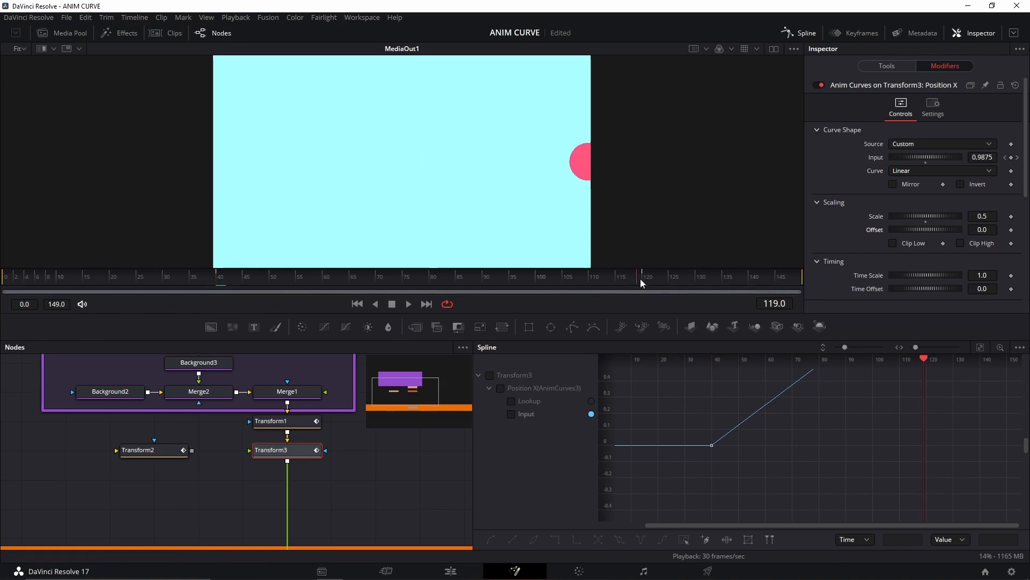
pyautogui.moveTo(640, 278); pyautogui.dragTo(645, 279)
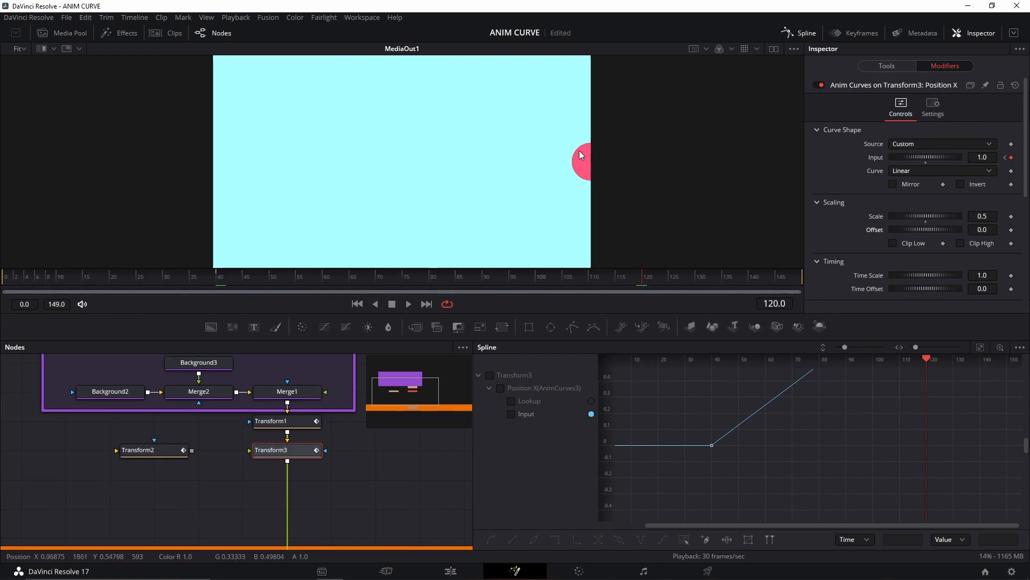
pyautogui.moveTo(982, 216); pyautogui.dragTo(869, 216)
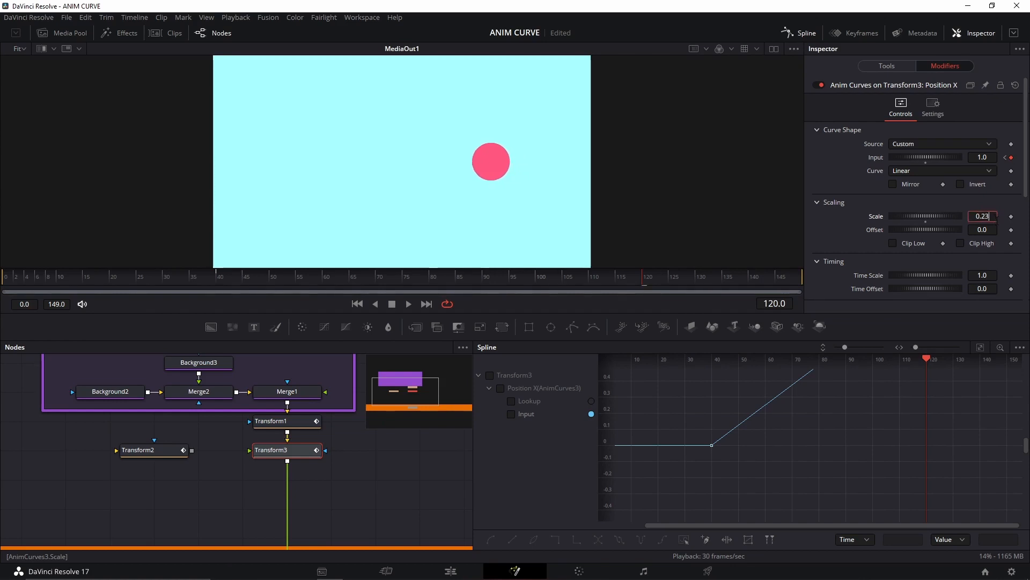
pyautogui.write('3')
pyautogui.press('Tab')
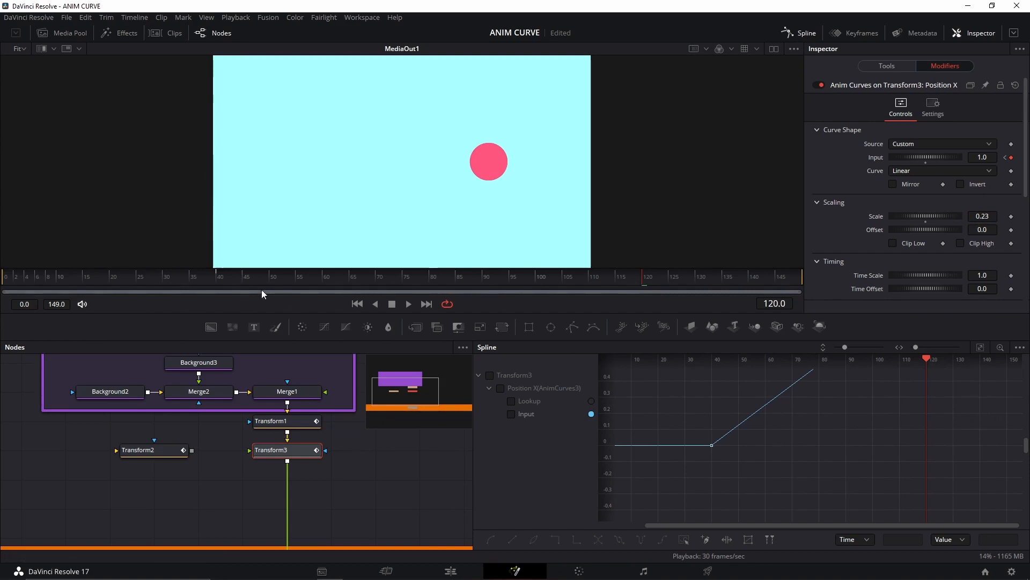
pyautogui.moveTo(220, 278); pyautogui.dragTo(610, 284)
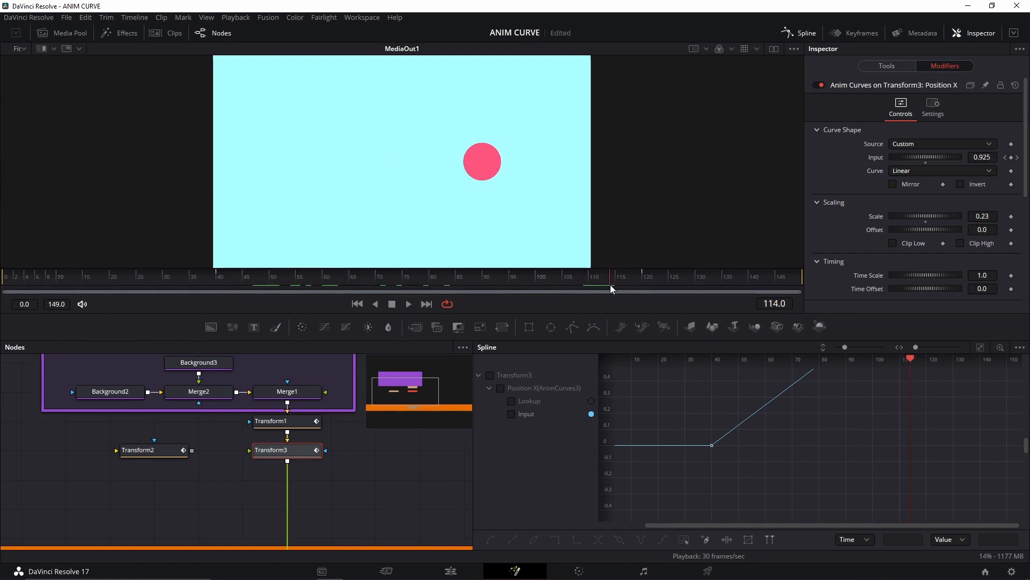
# Set the modifier's Curve to Easing with Out set to Elastic, and show Transform3's curve in the Spline editor
pyautogui.click(909, 169)
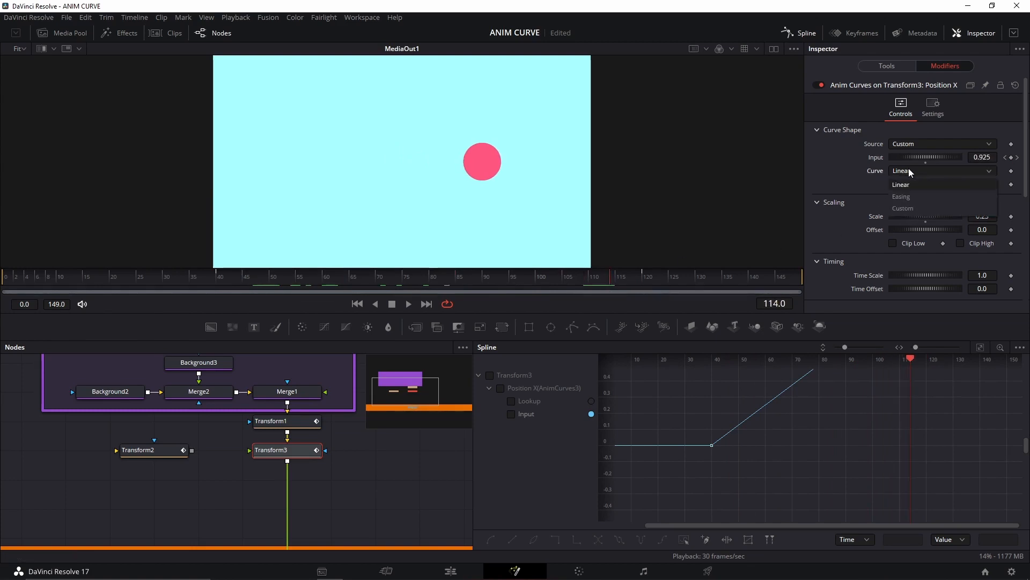
pyautogui.click(909, 198)
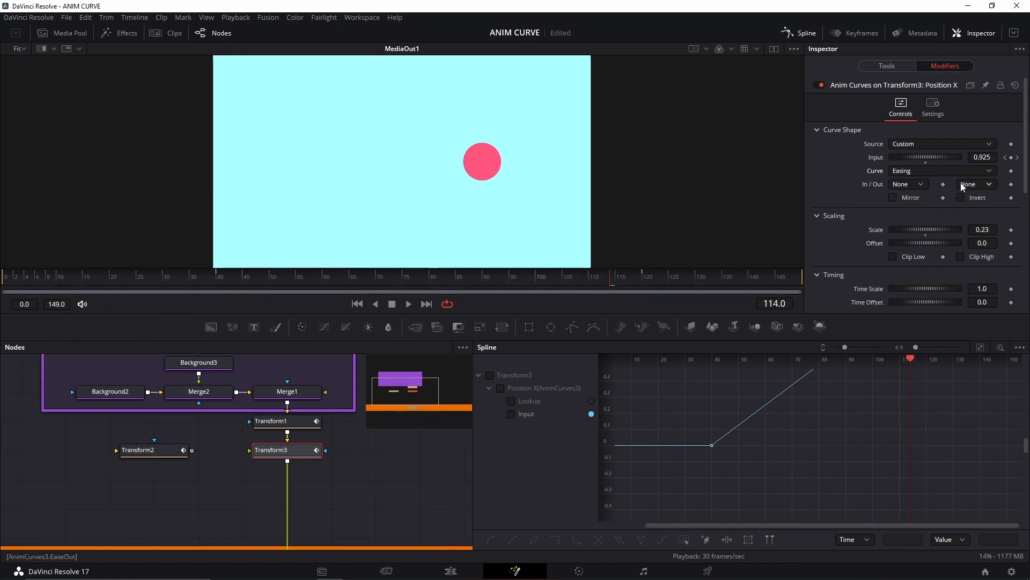
pyautogui.click(989, 184)
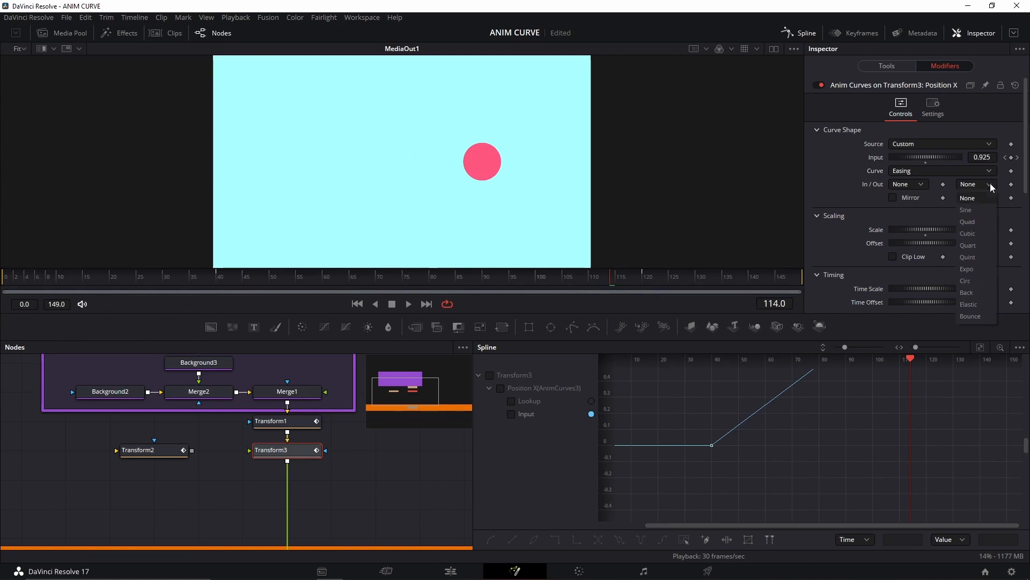
pyautogui.click(975, 303)
pyautogui.click(489, 375)
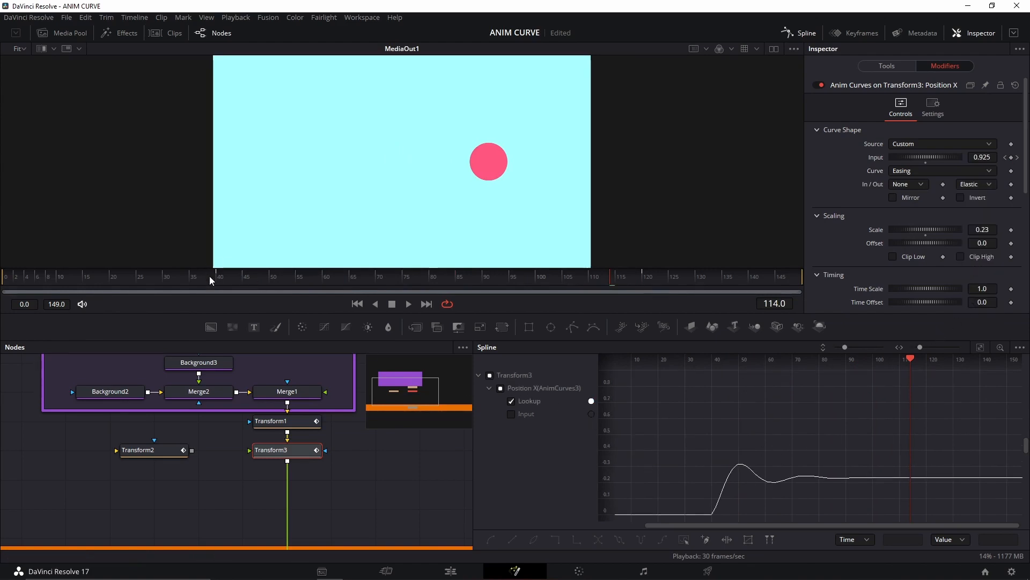
# Play the animation from the first frame to preview the elastic ease-out on Position X
pyautogui.moveTo(210, 276); pyautogui.dragTo(4, 285)
pyautogui.press('space')
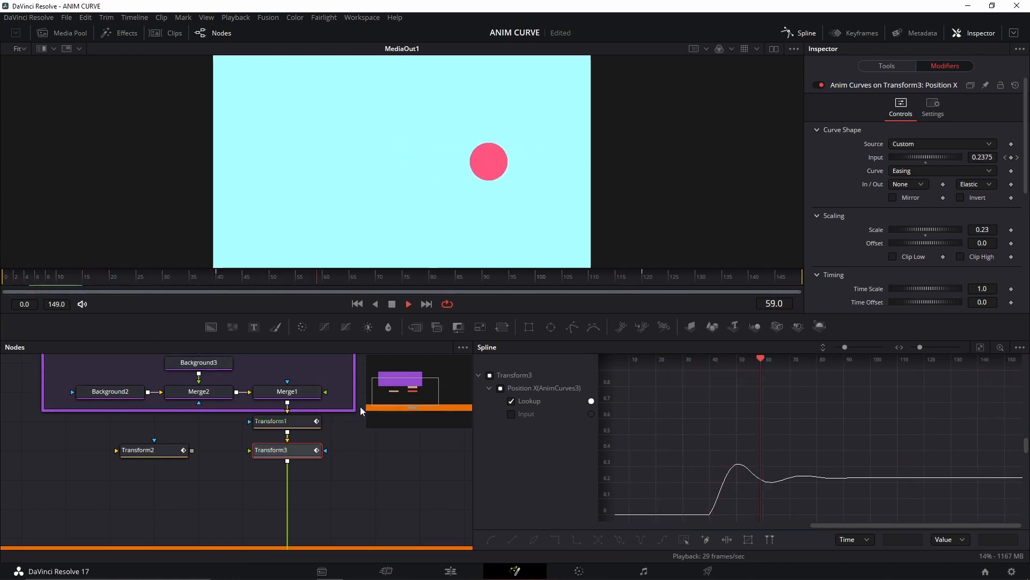
pyautogui.press('space')
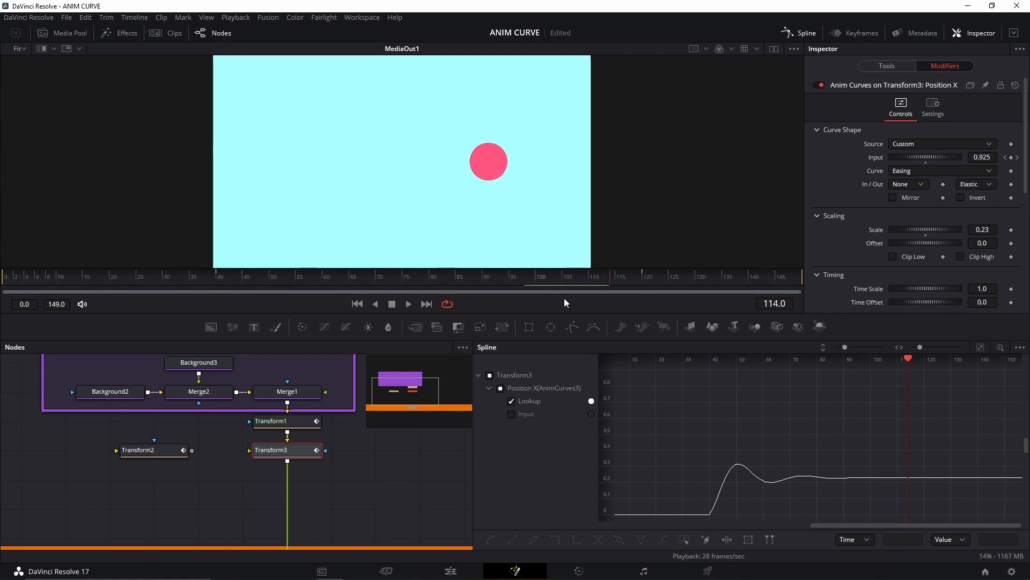
# Set the Position X easing's In to Elastic as well, and preview the motion from frame 28
pyautogui.click(920, 187)
pyautogui.click(903, 305)
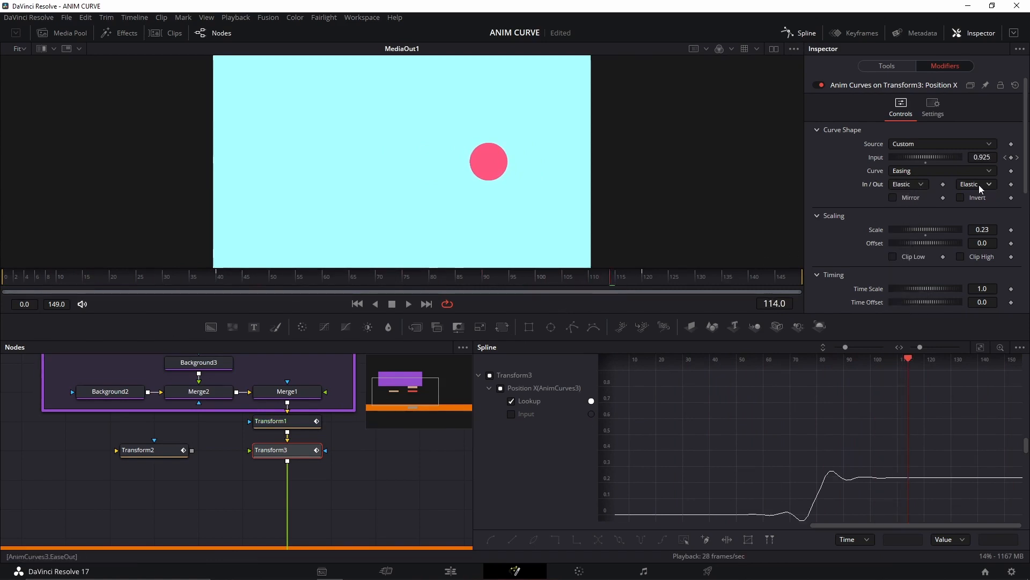
pyautogui.click(155, 278)
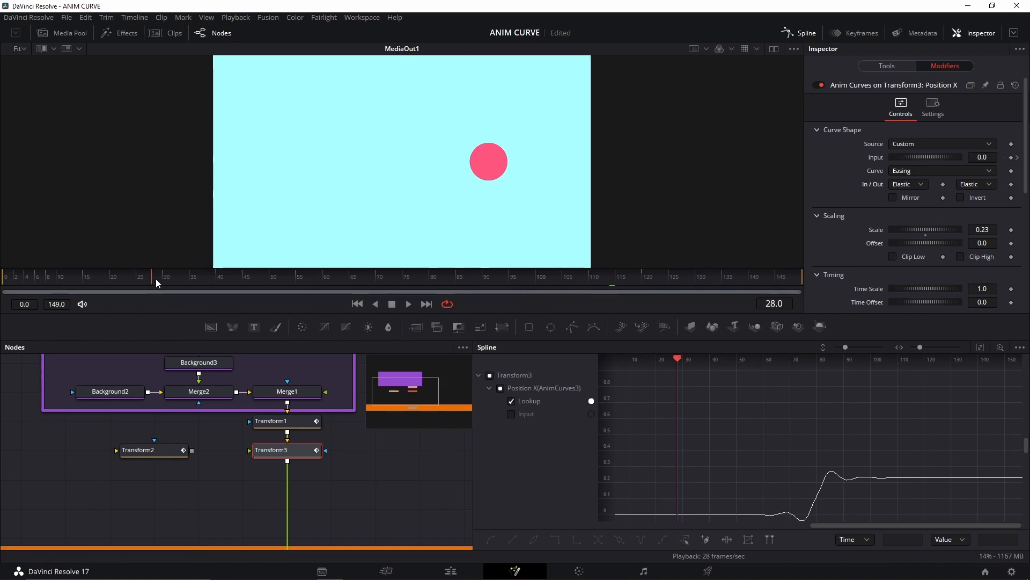
pyautogui.press('space')
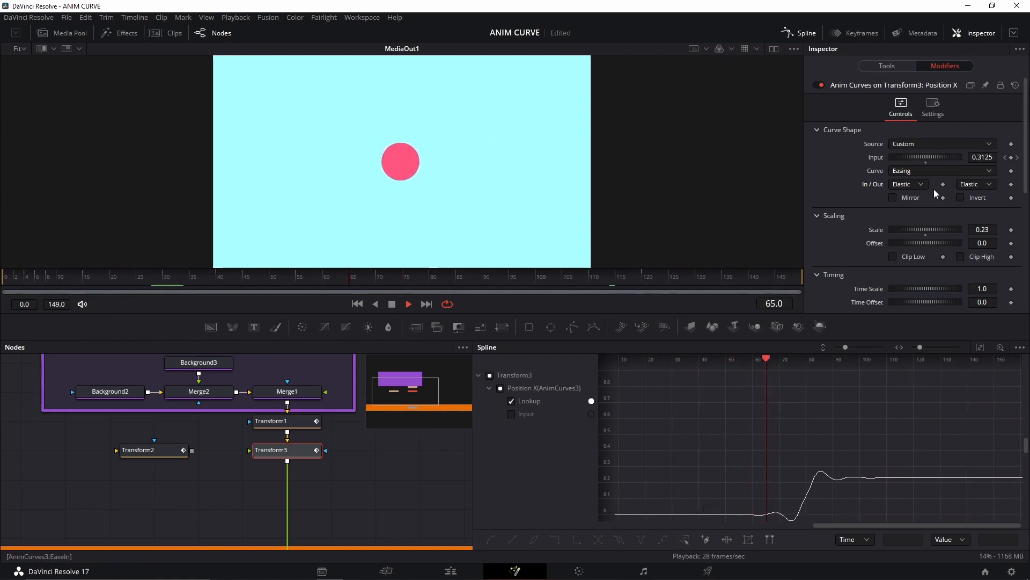
pyautogui.press('space')
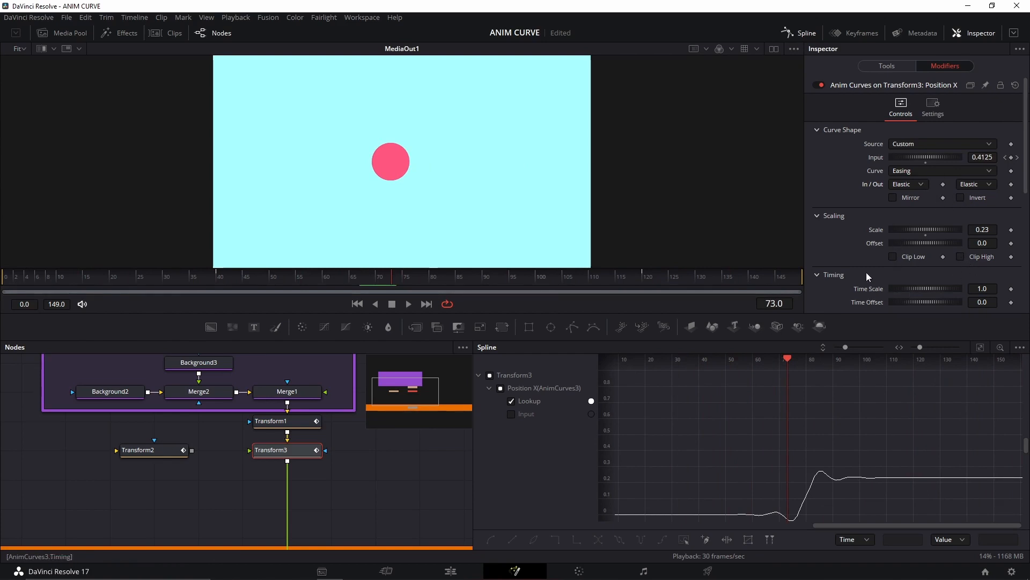
# Replay the animation from frame 40 and return to Transform3's own controls
pyautogui.click(216, 280)
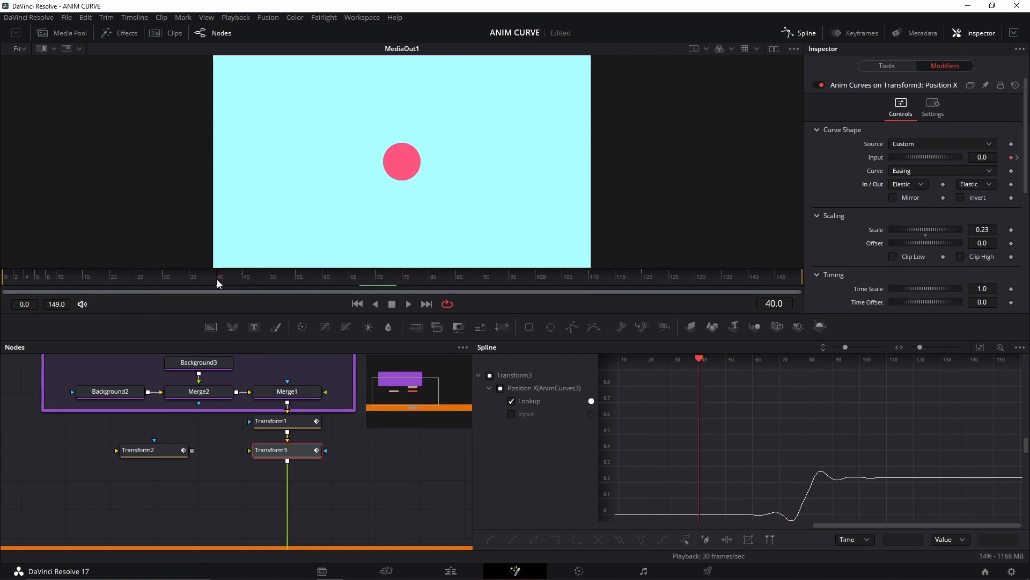
pyautogui.press('space')
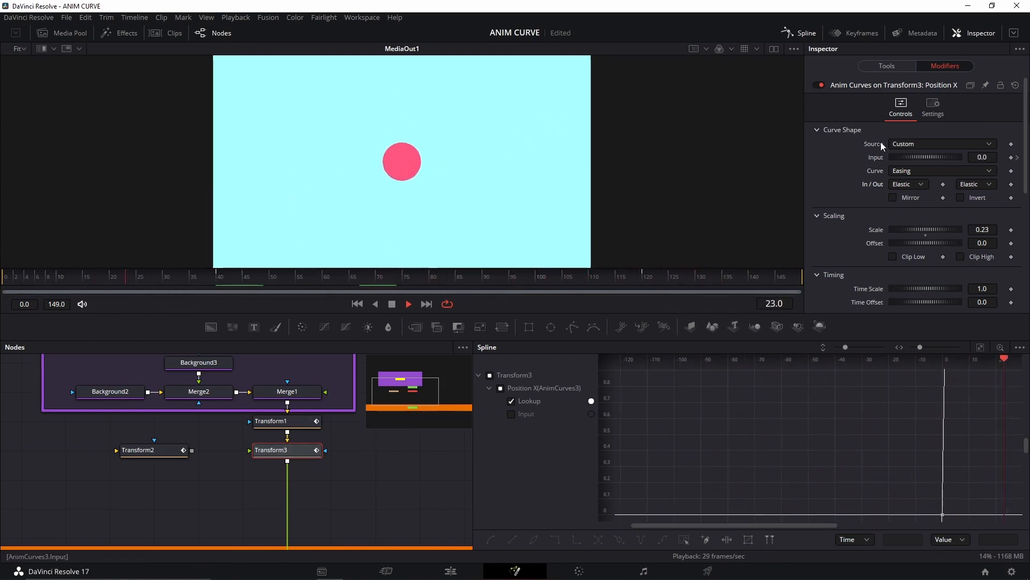
pyautogui.click(887, 67)
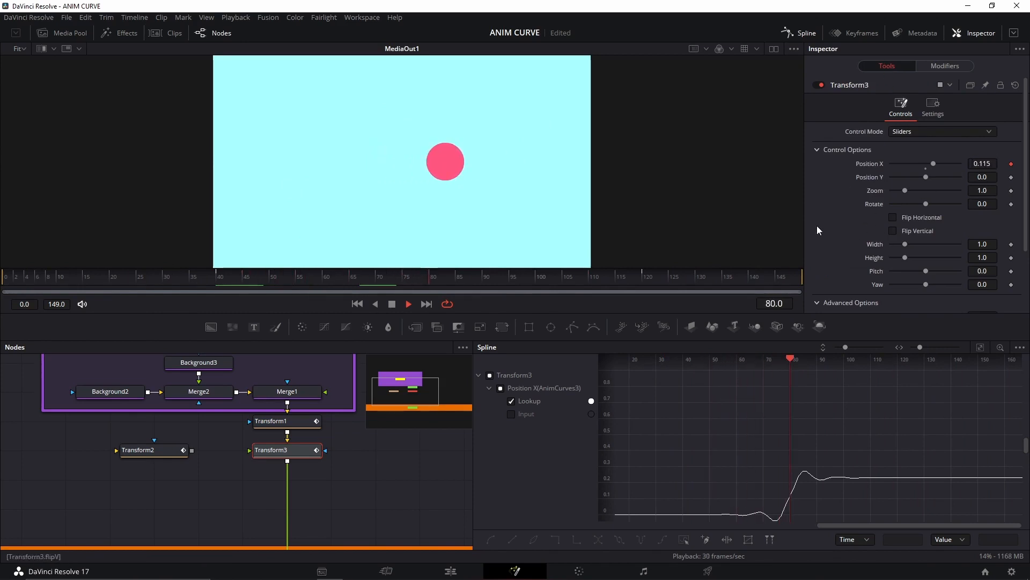